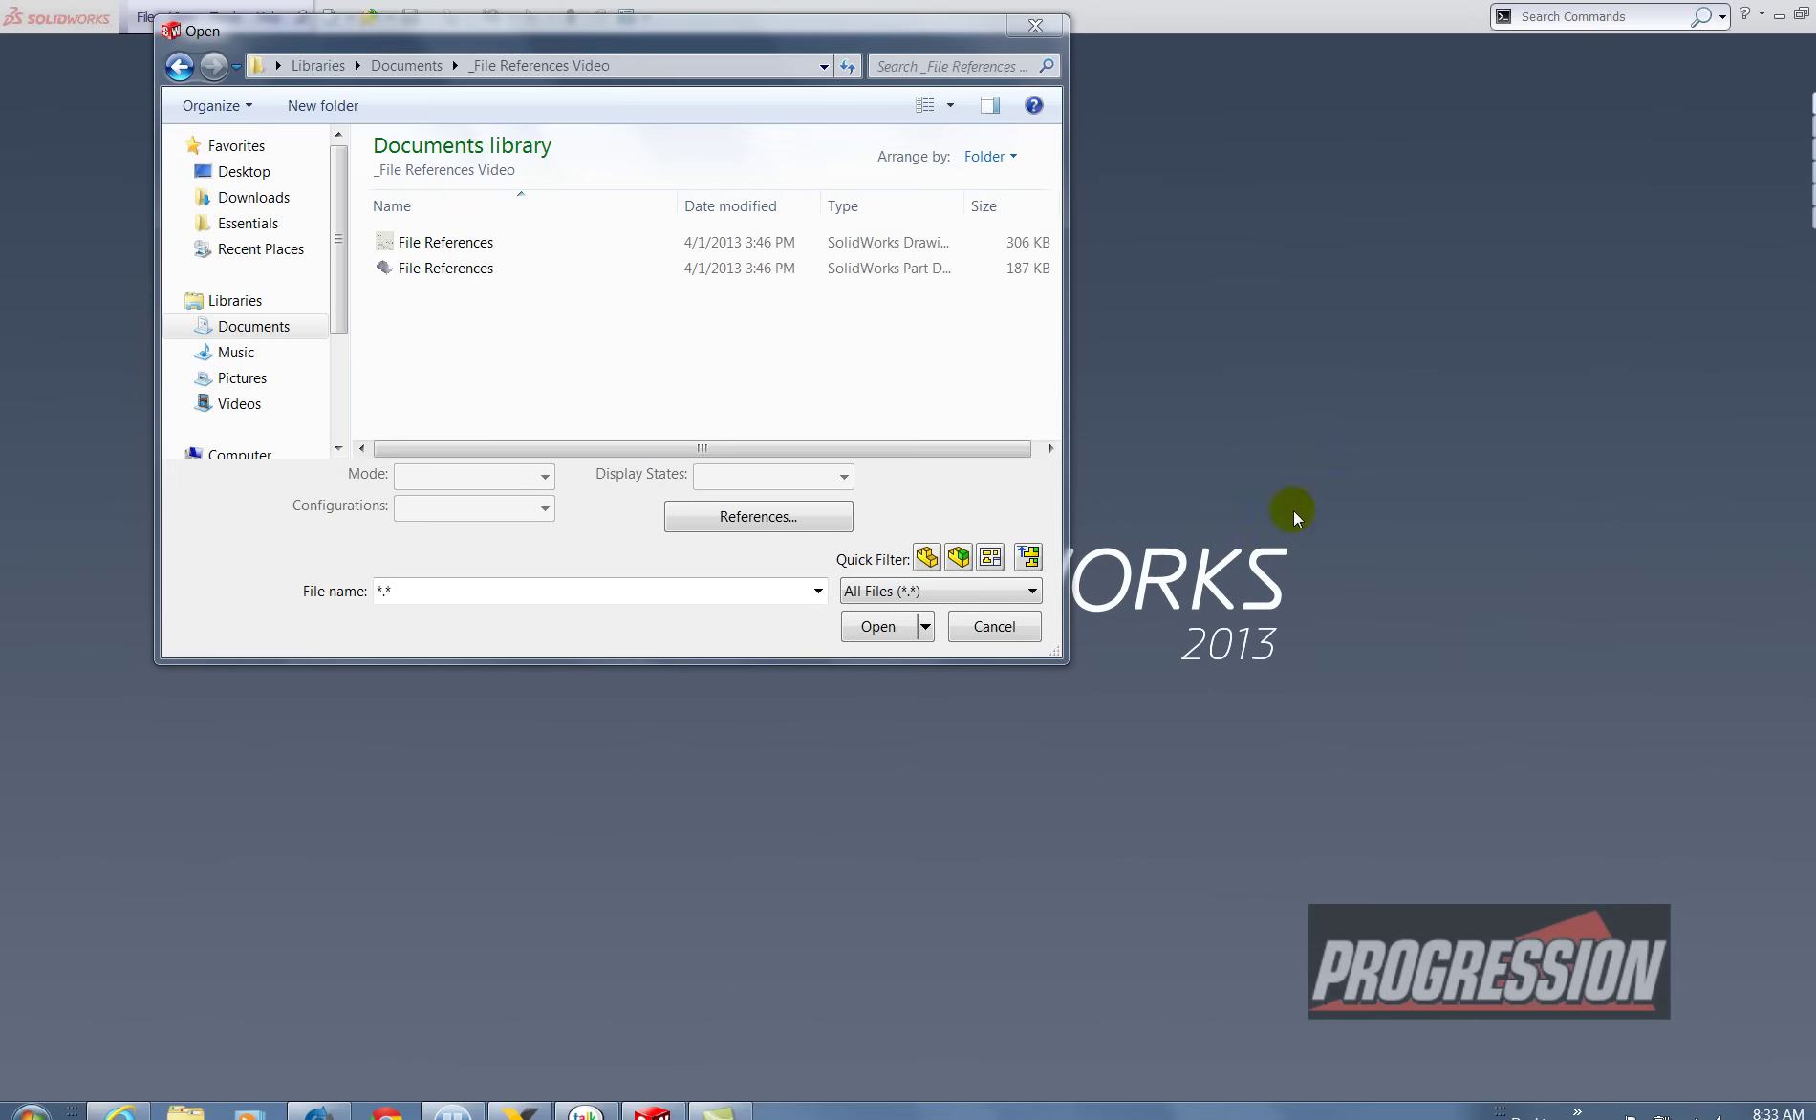
Step: Open the File References drawing from the Open dialog
double_click(428, 246)
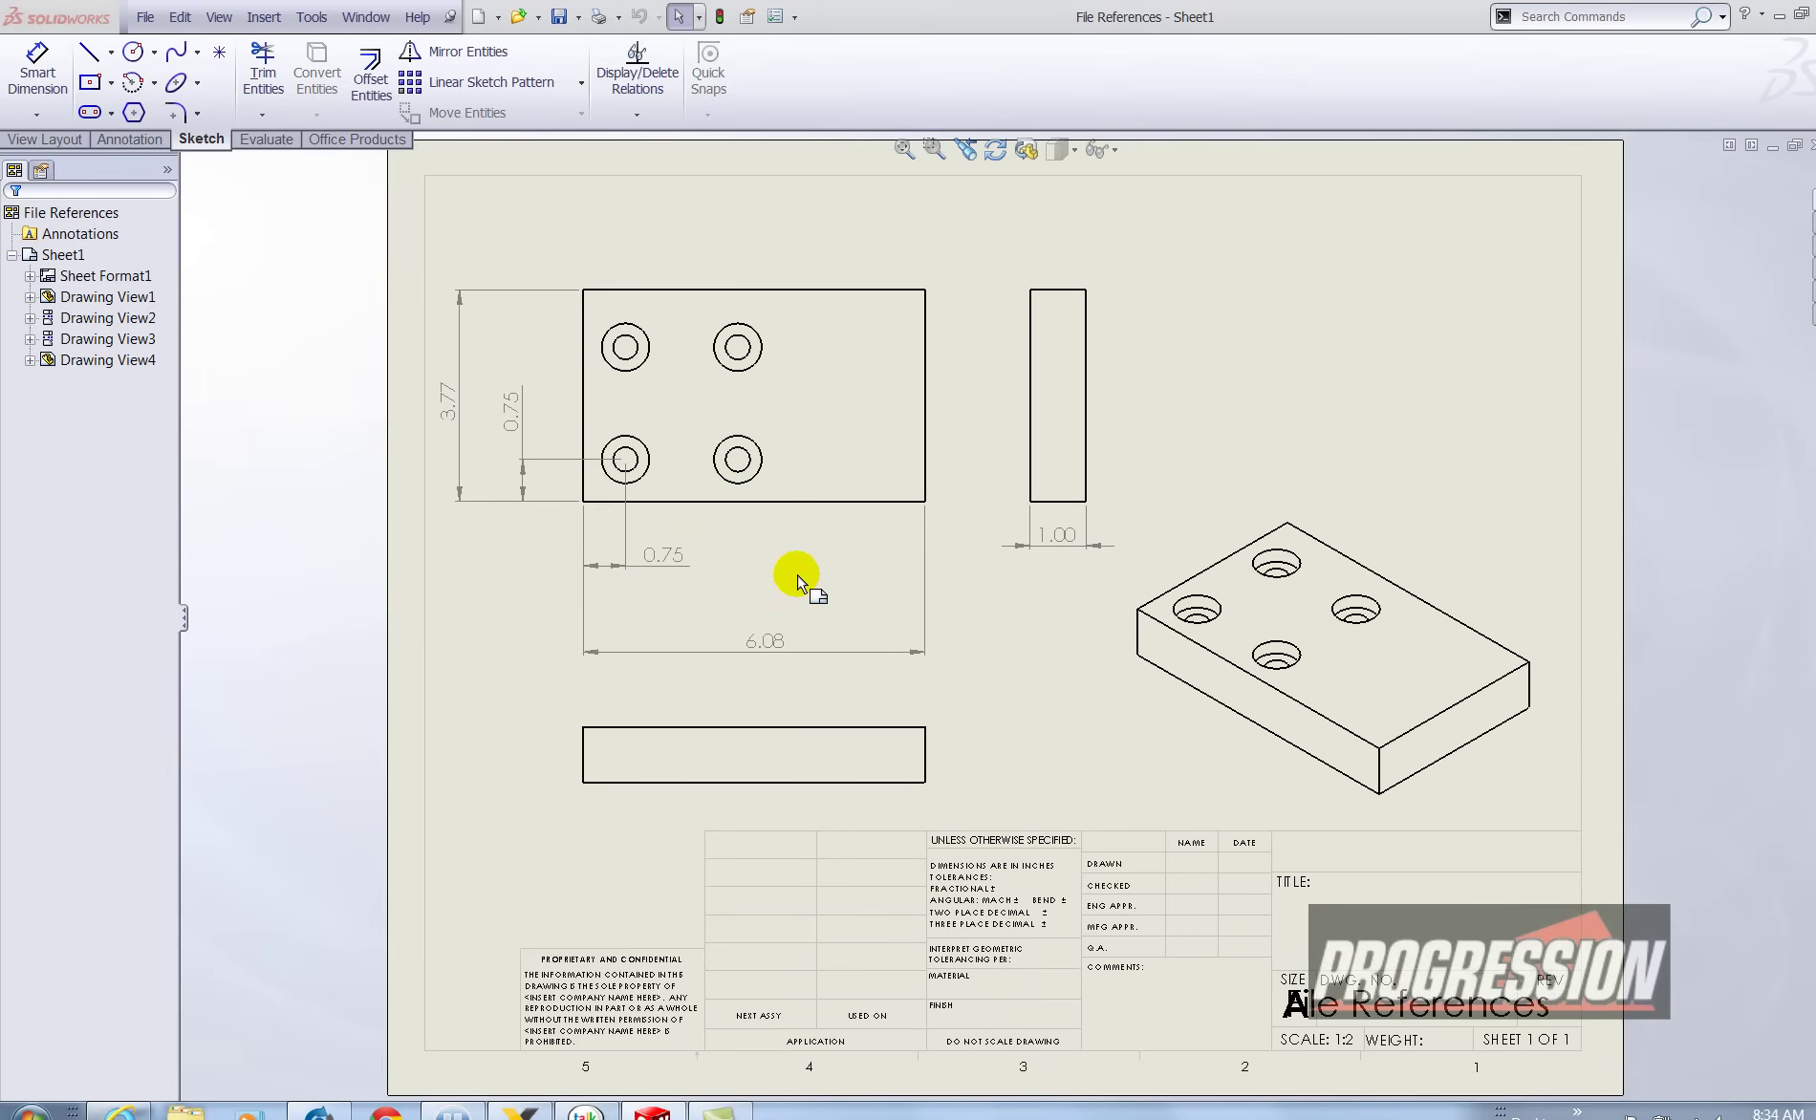
Step: Open the plate part referenced by the front Drawing View1
left_click(787, 528)
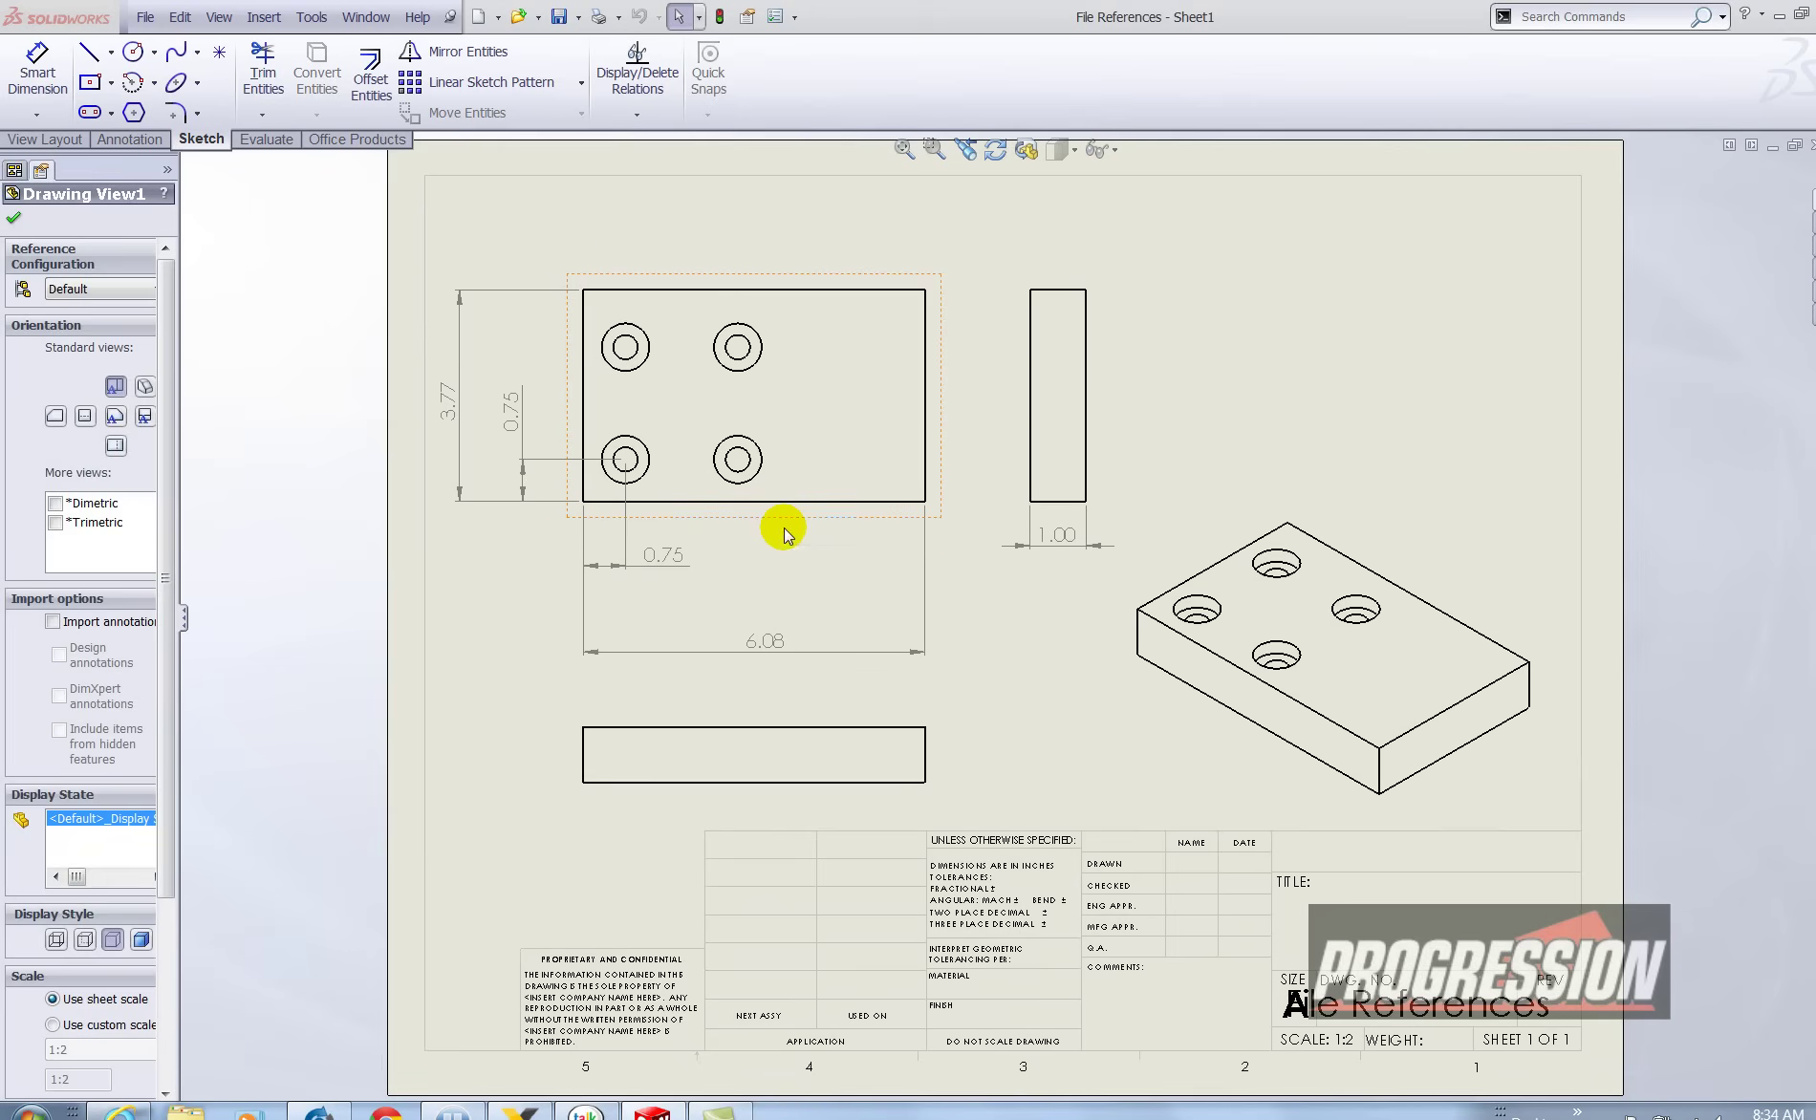
left_click(835, 472)
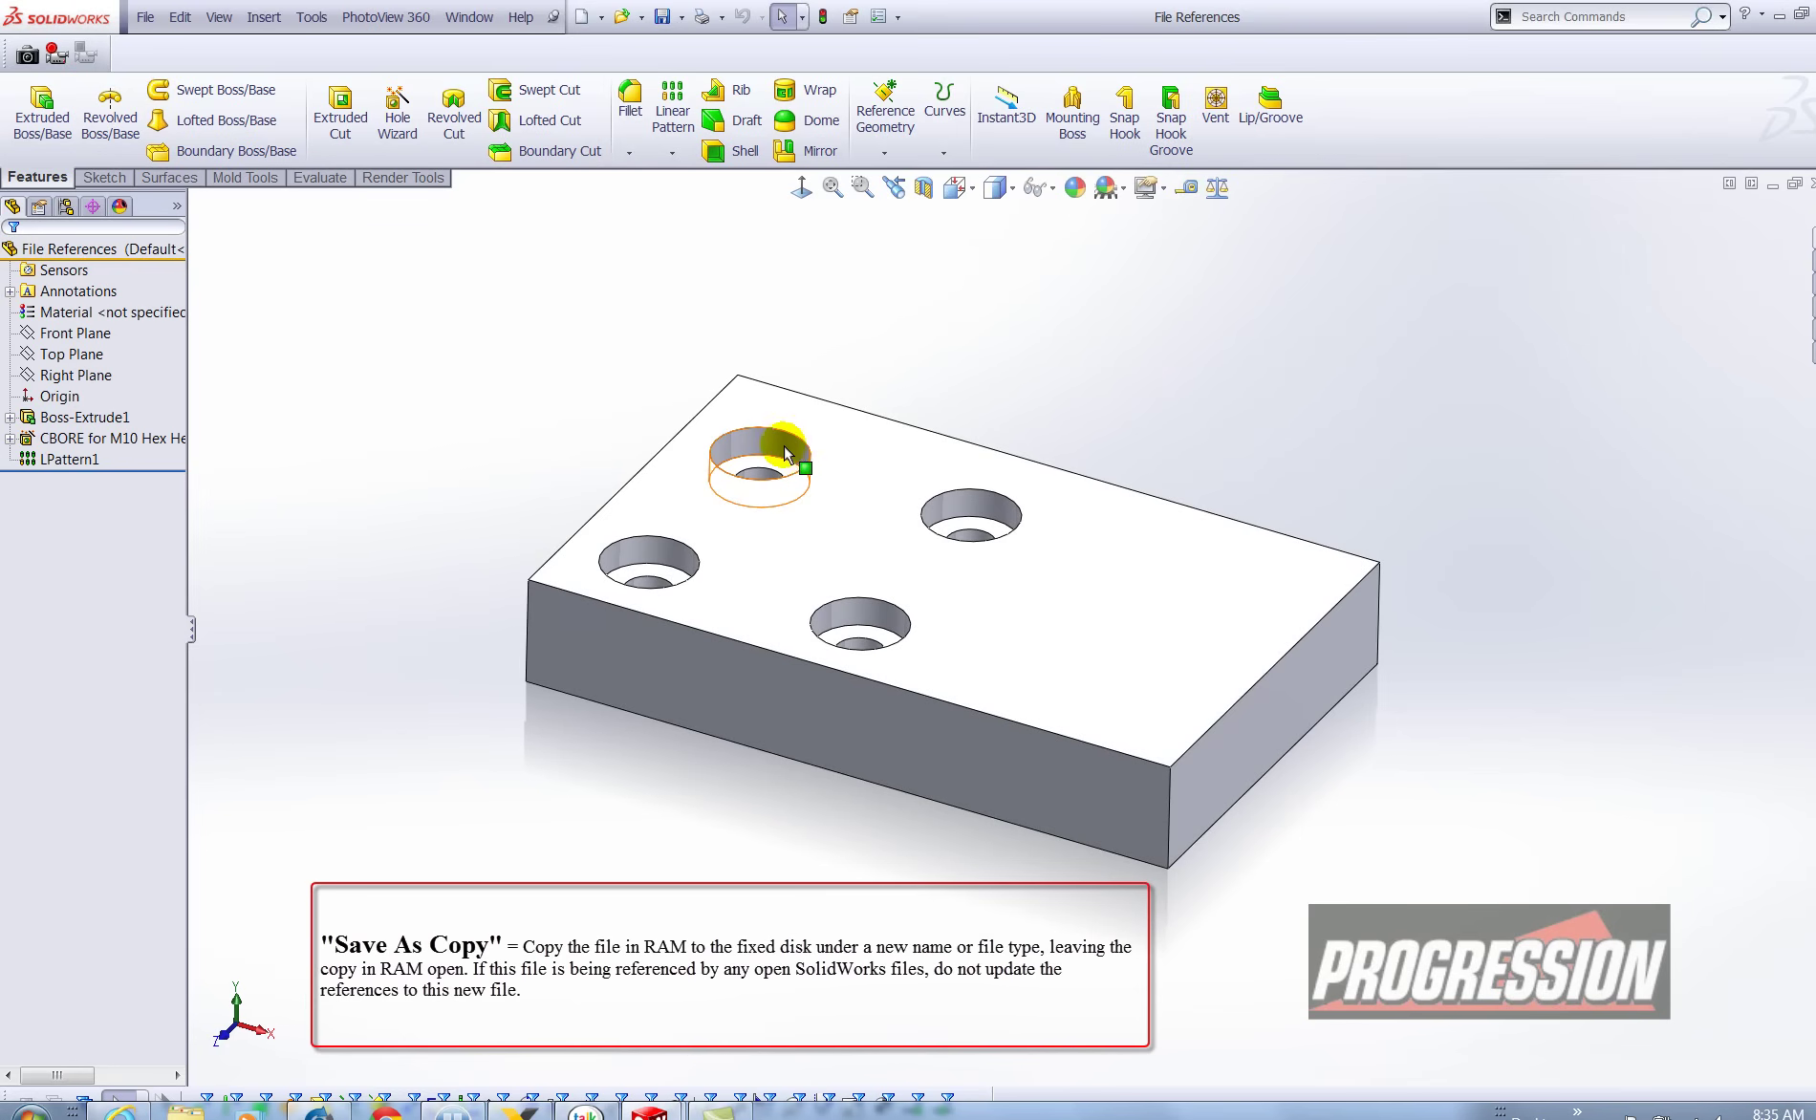
Step: Save the part as a copy named 'New File References' with Save as copy checked
left_click(145, 21)
left_click(196, 226)
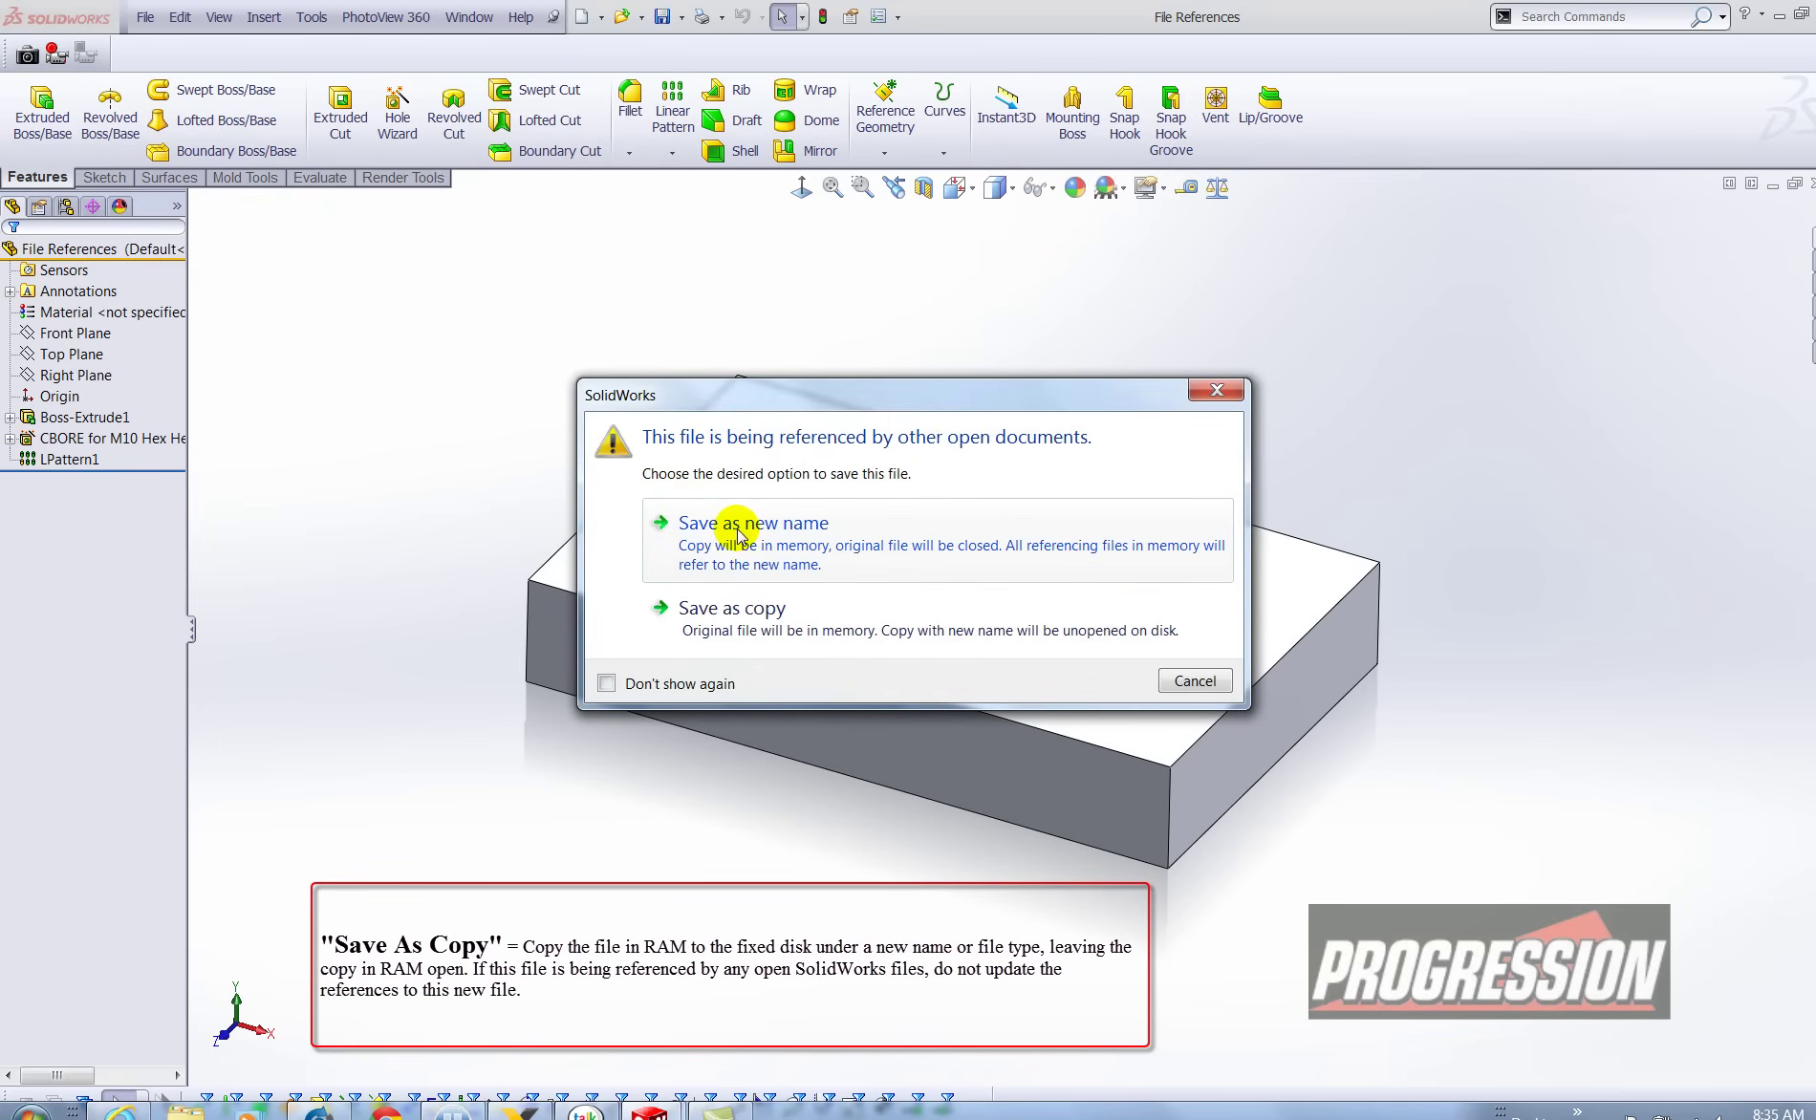
left_click(714, 619)
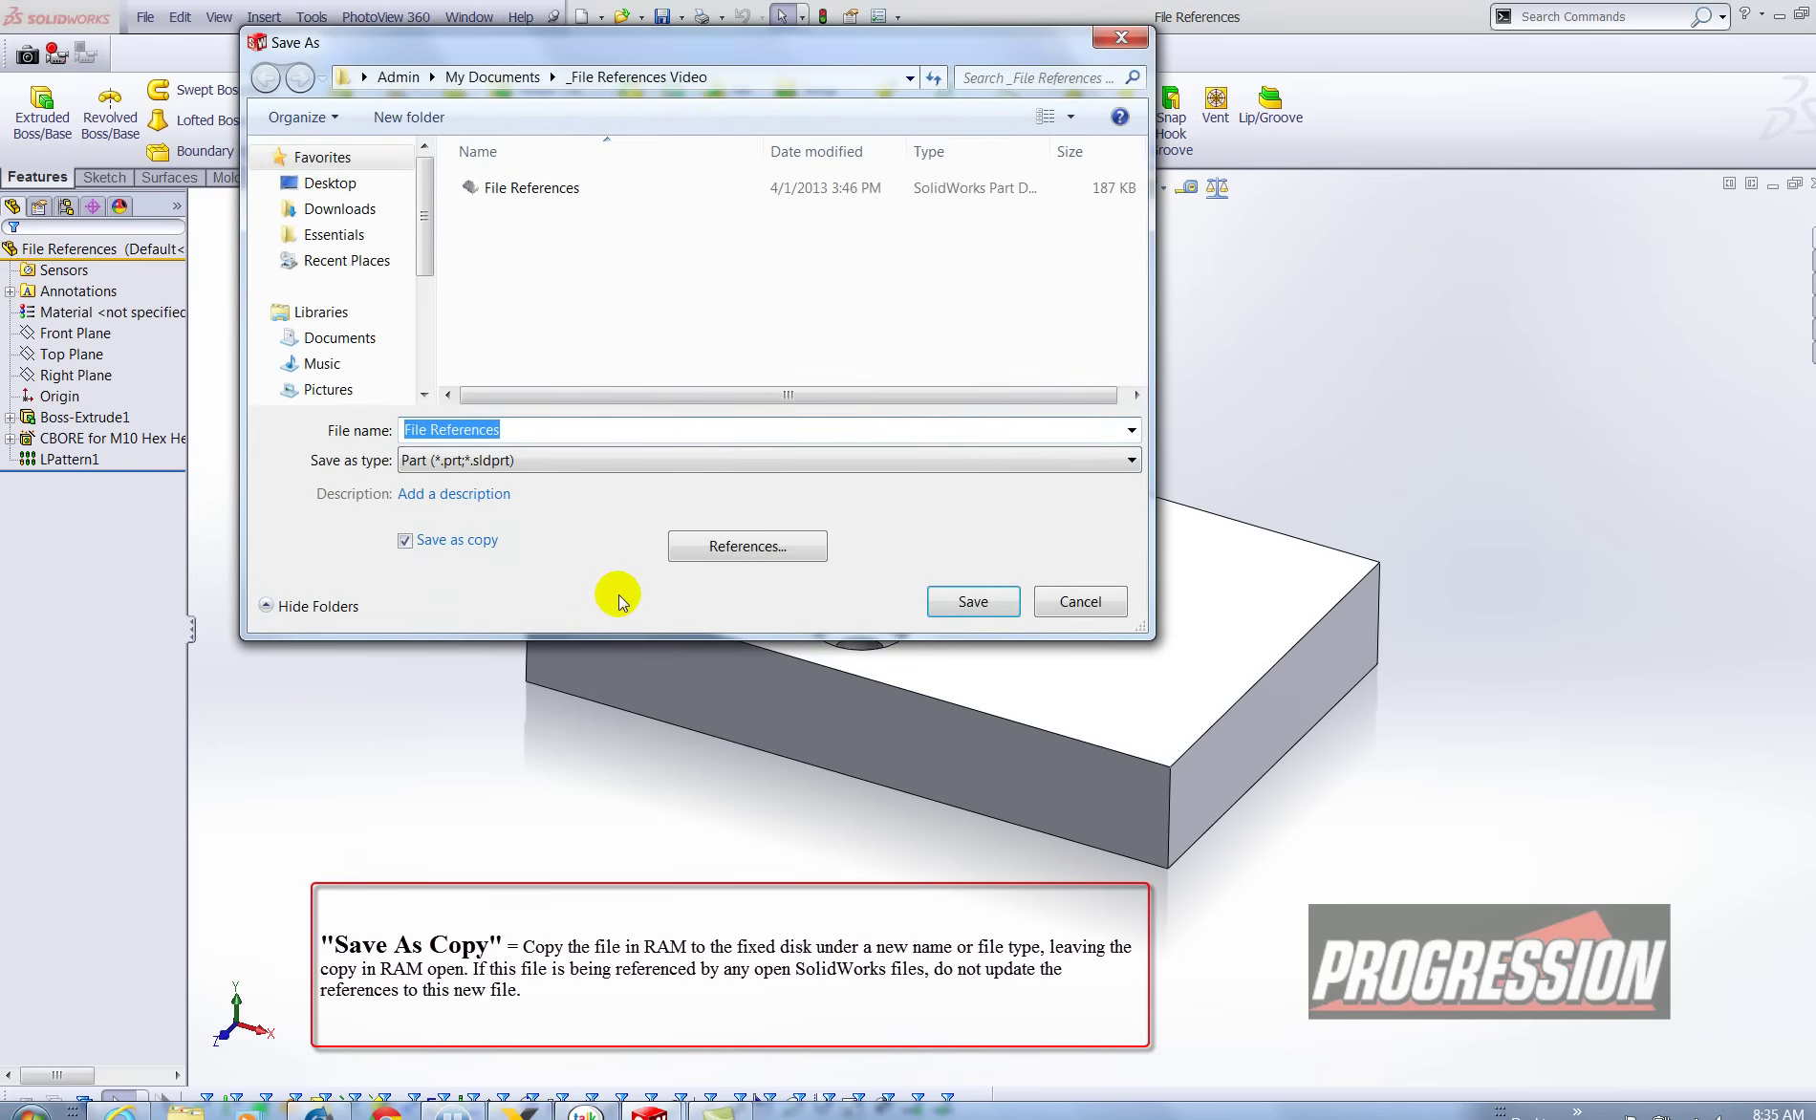
left_click(404, 540)
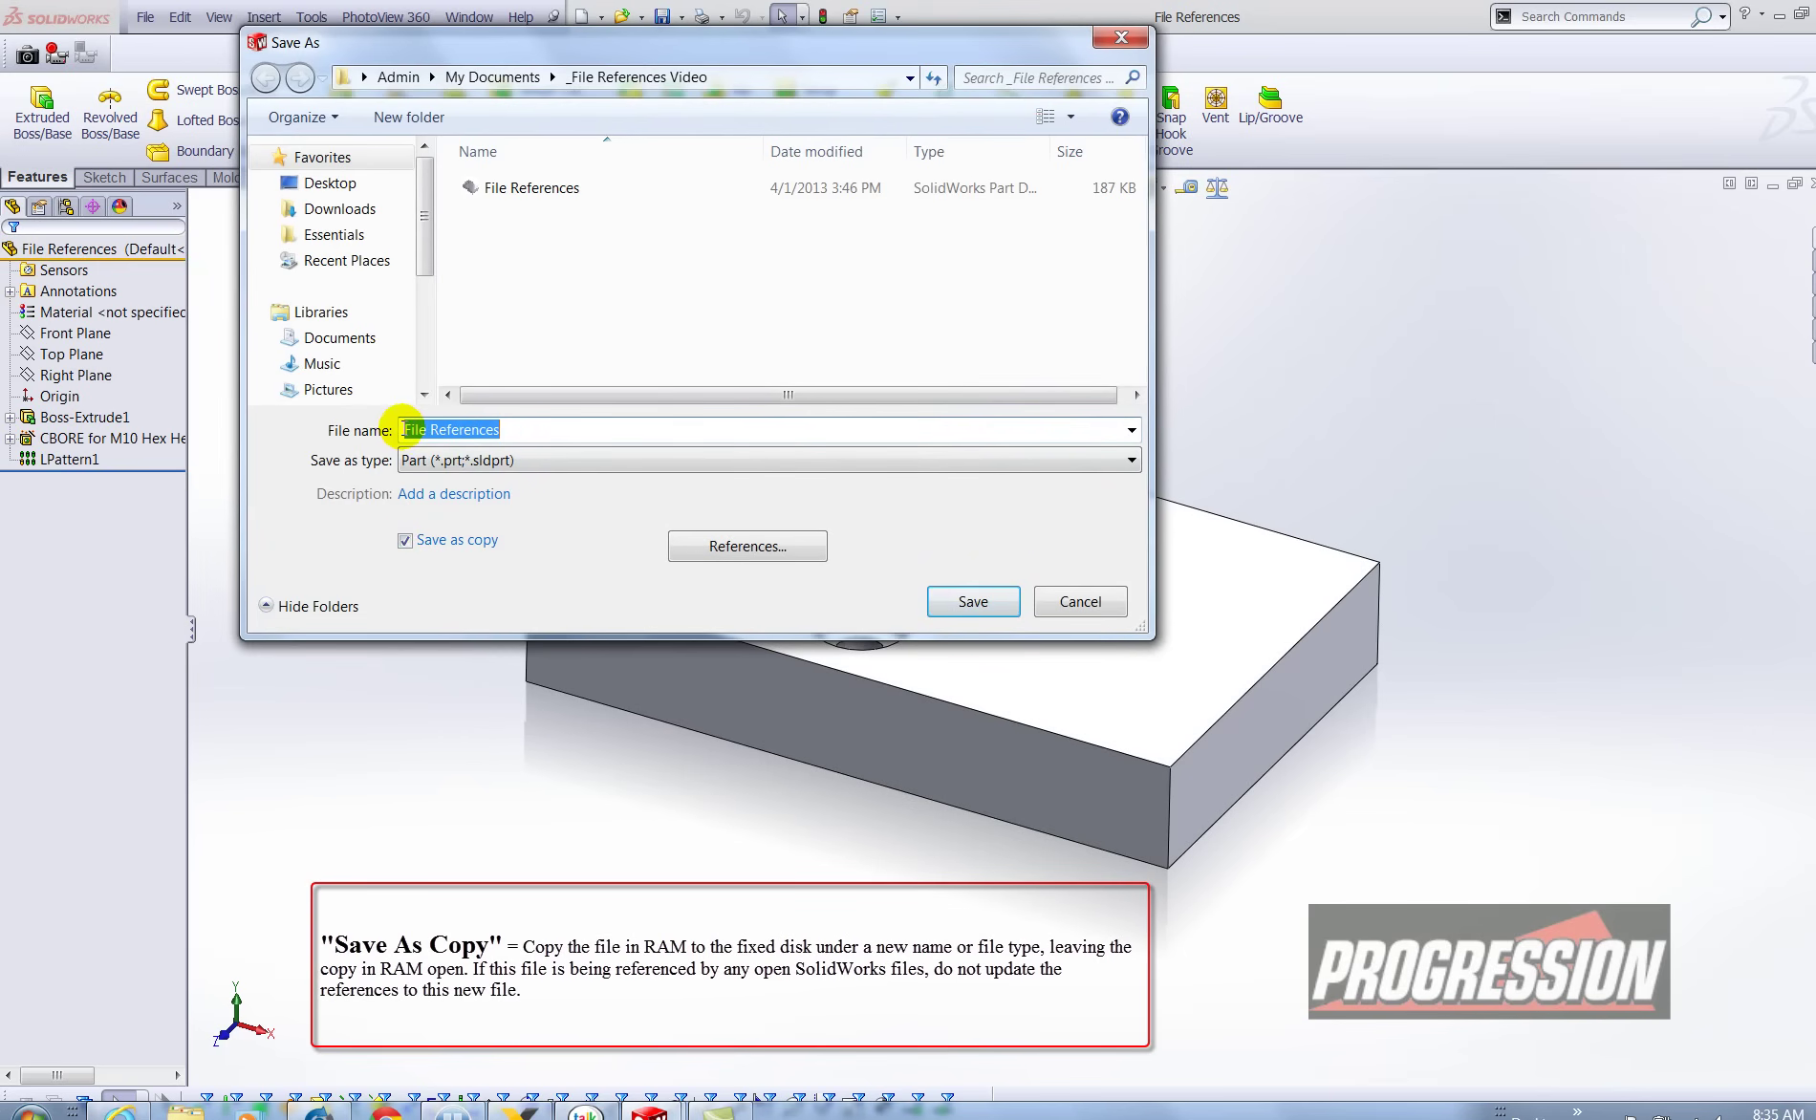
left_click(406, 429)
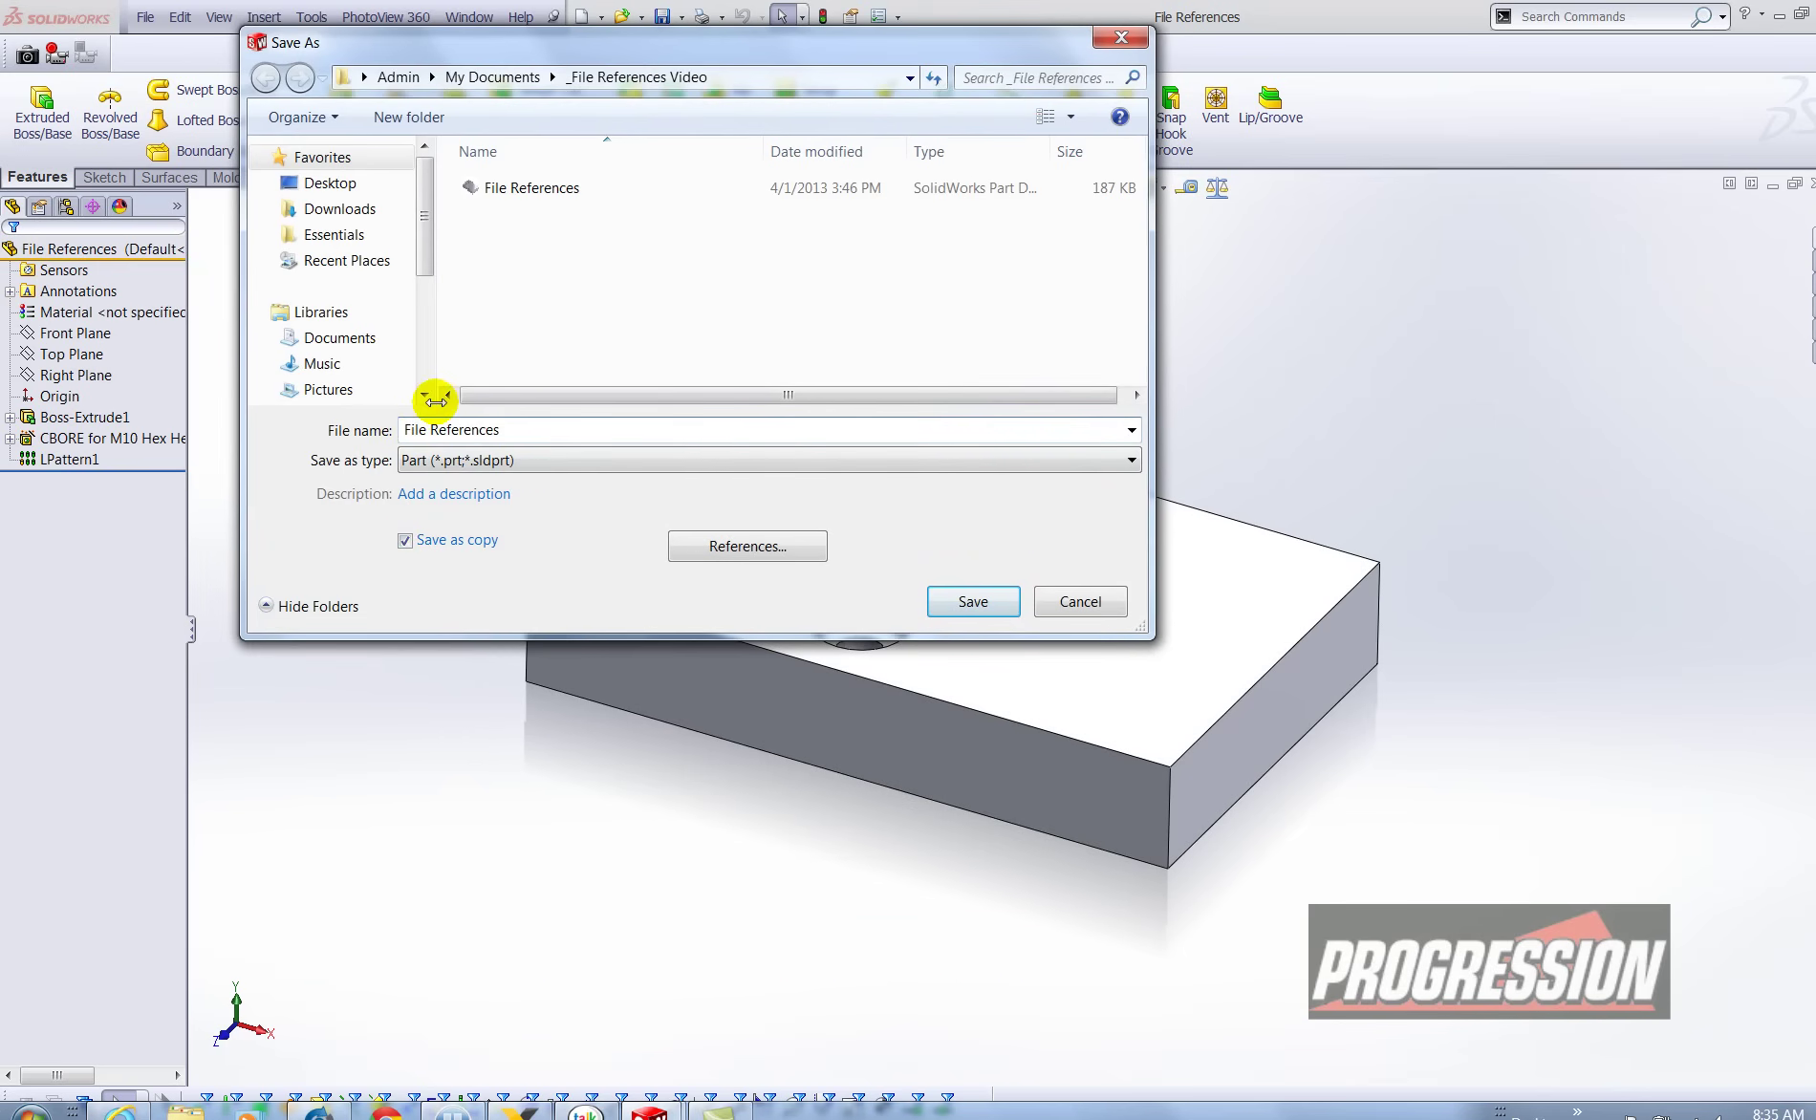
type("New")
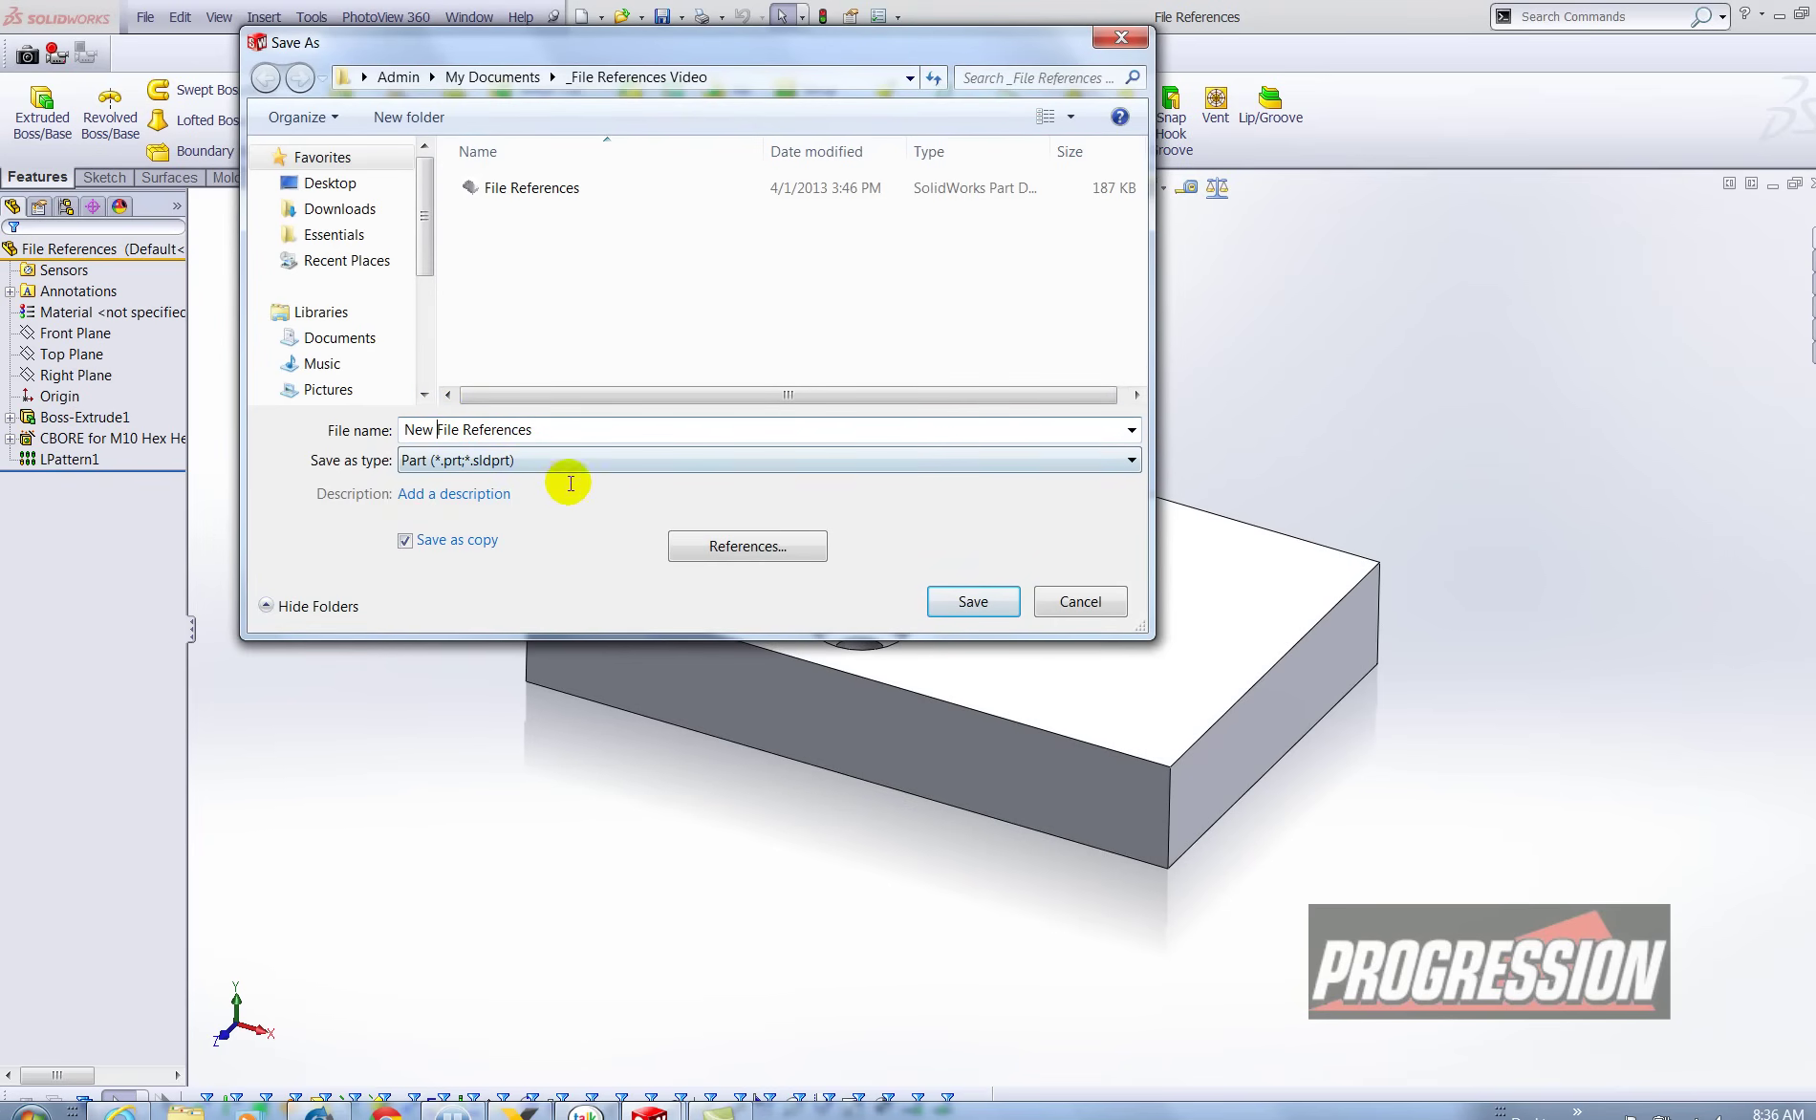
left_click(949, 603)
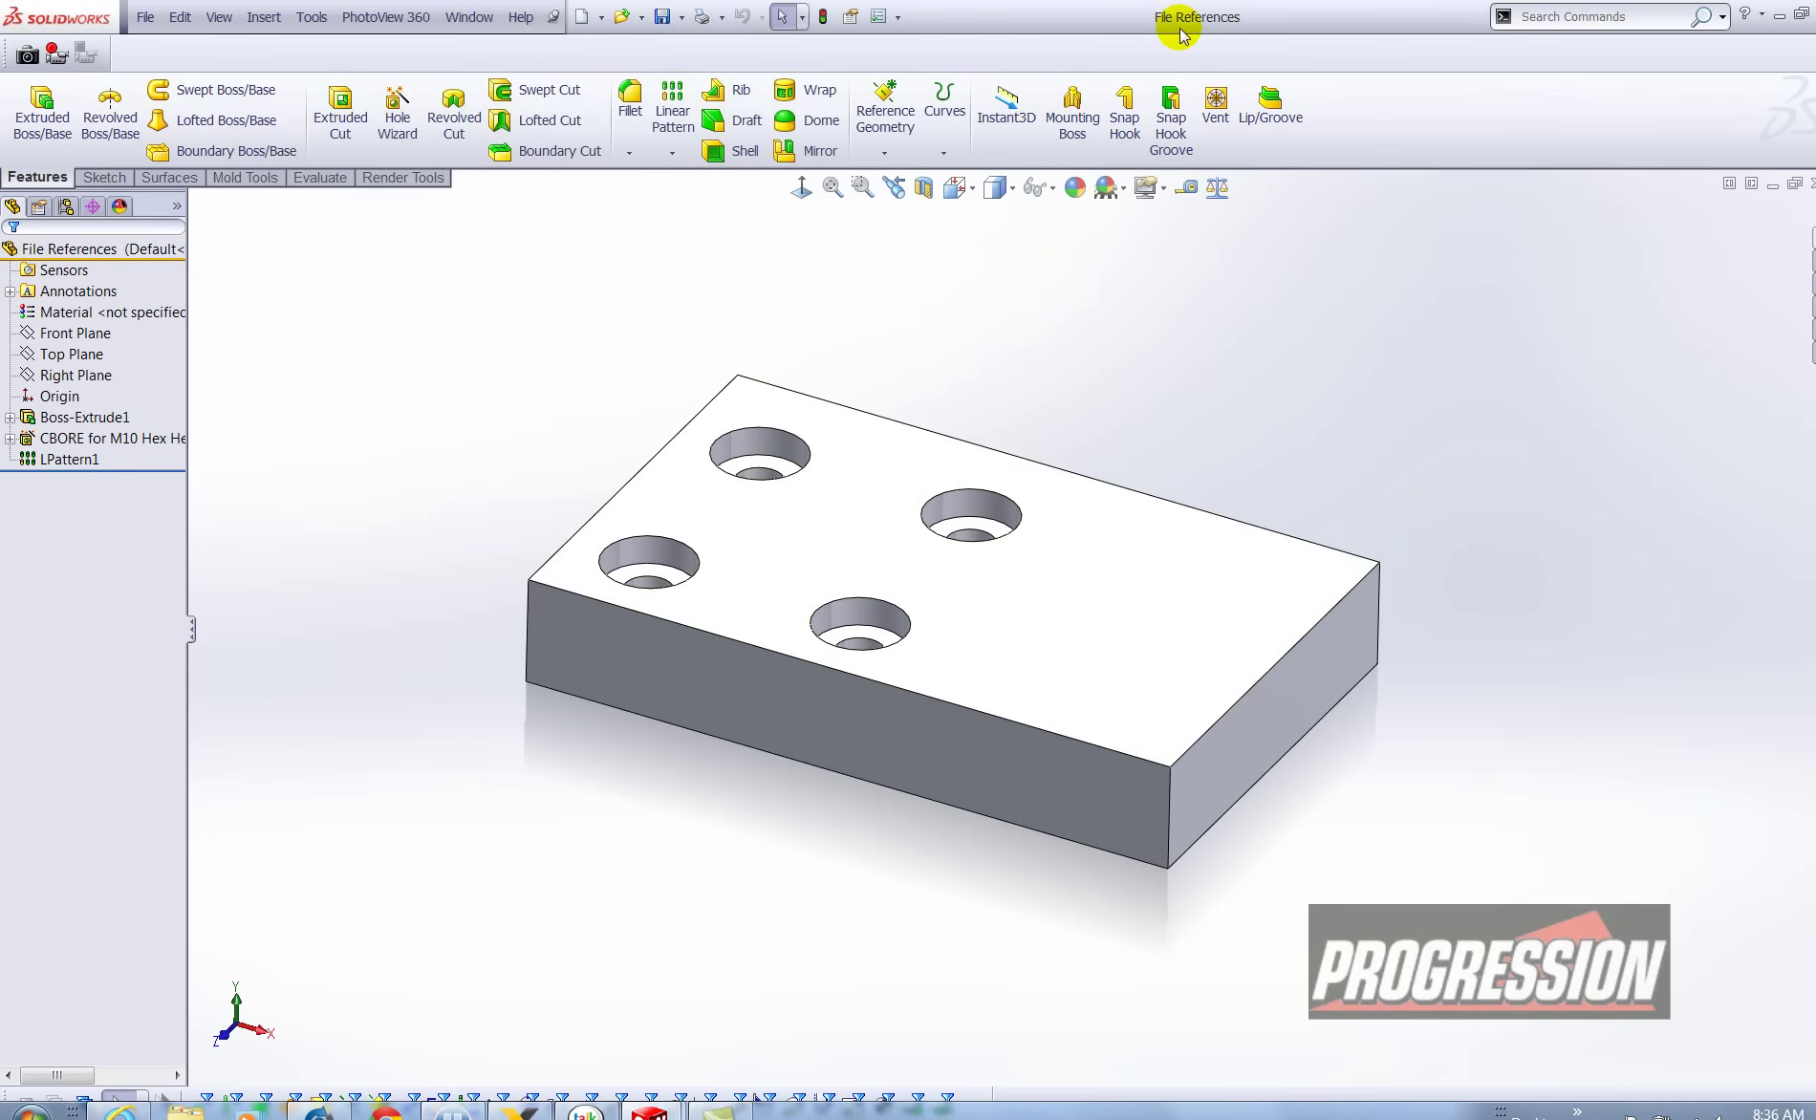
mouse_move(1216, 38)
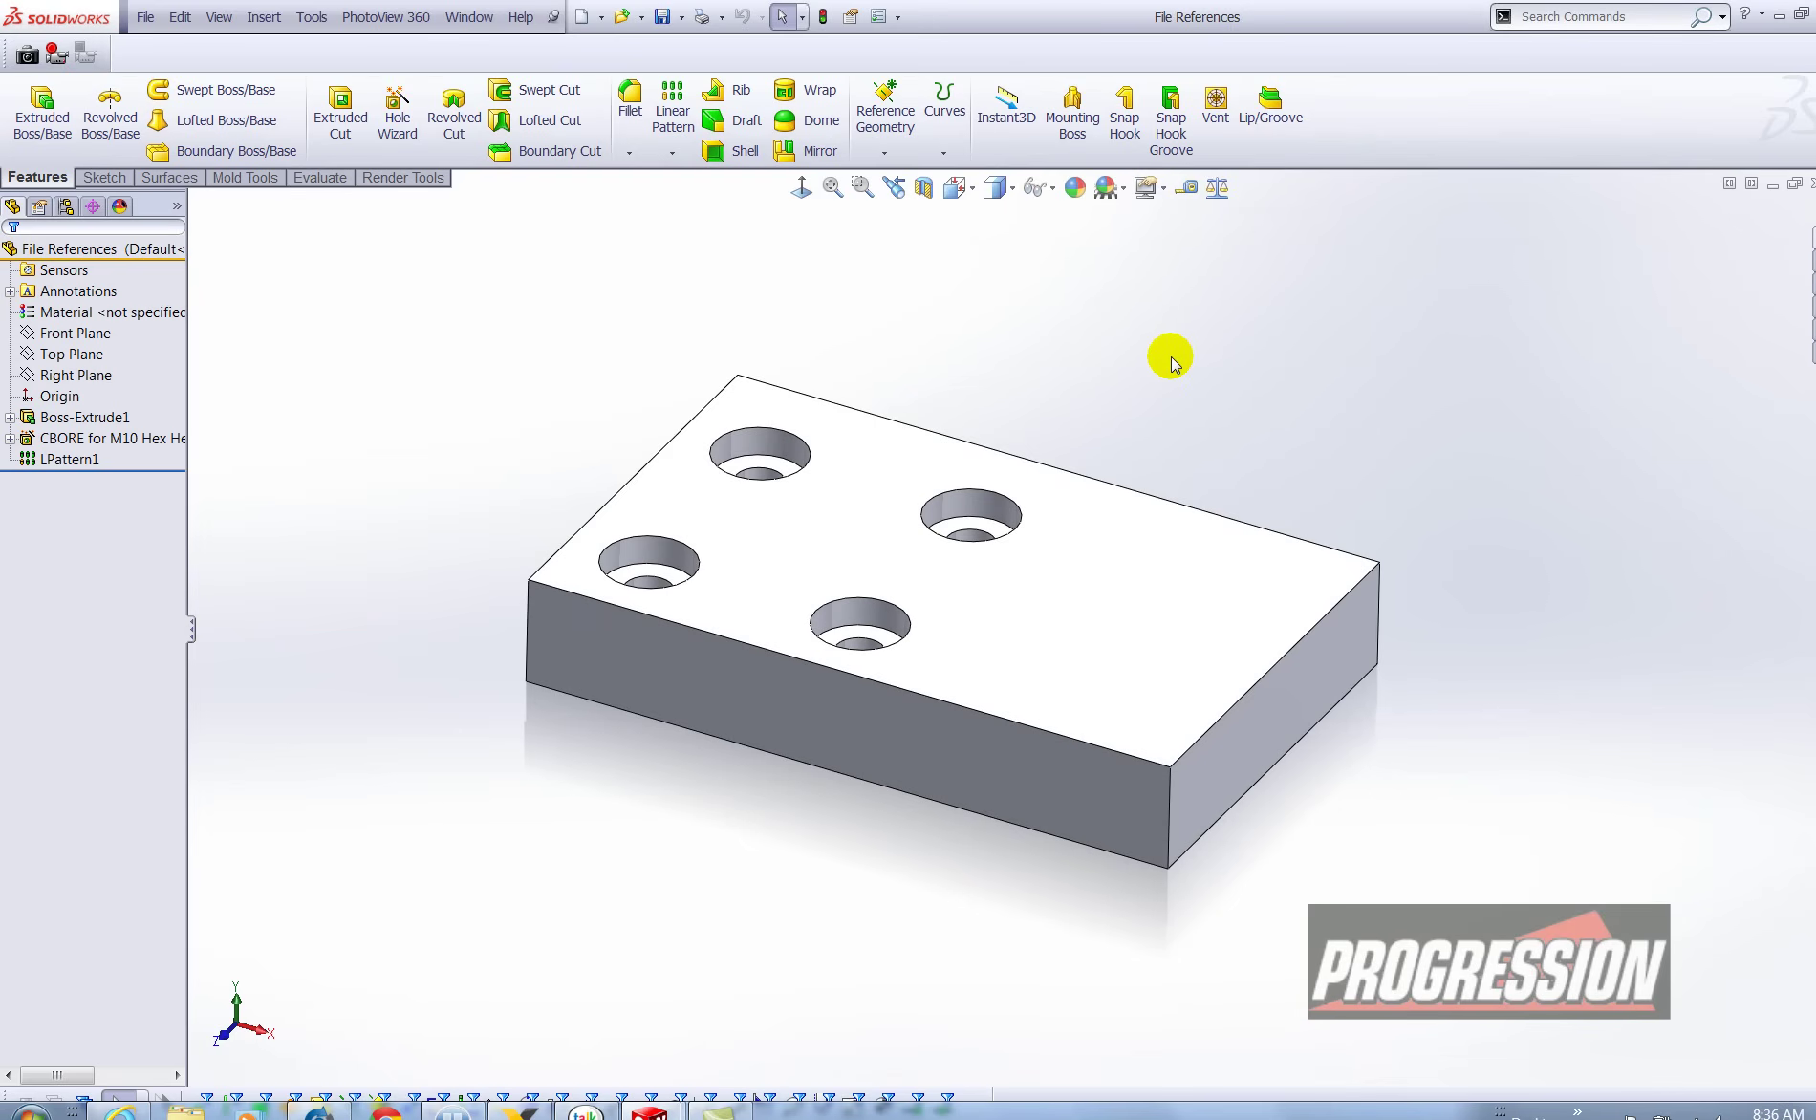
Step: Switch to the File References drawing and save a copy as 'New File References'
left_click(467, 24)
left_click(486, 230)
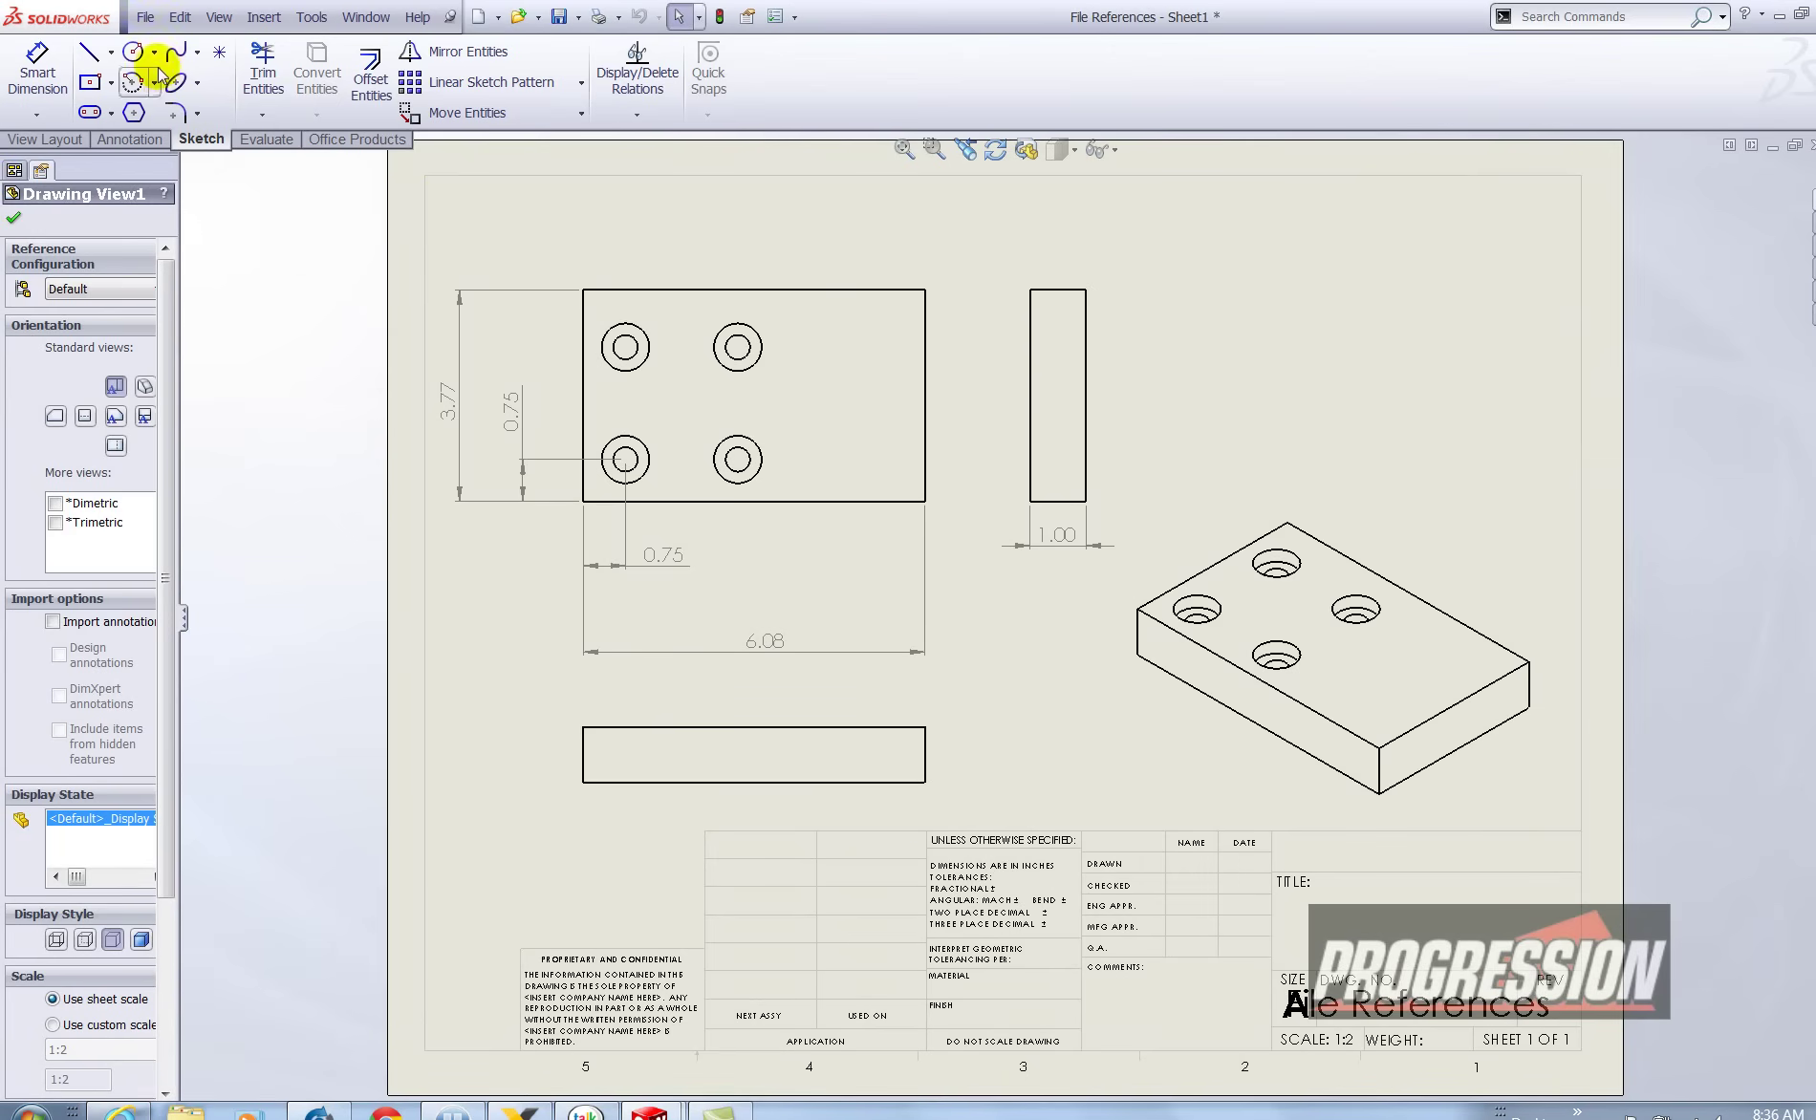
left_click(146, 17)
left_click(179, 155)
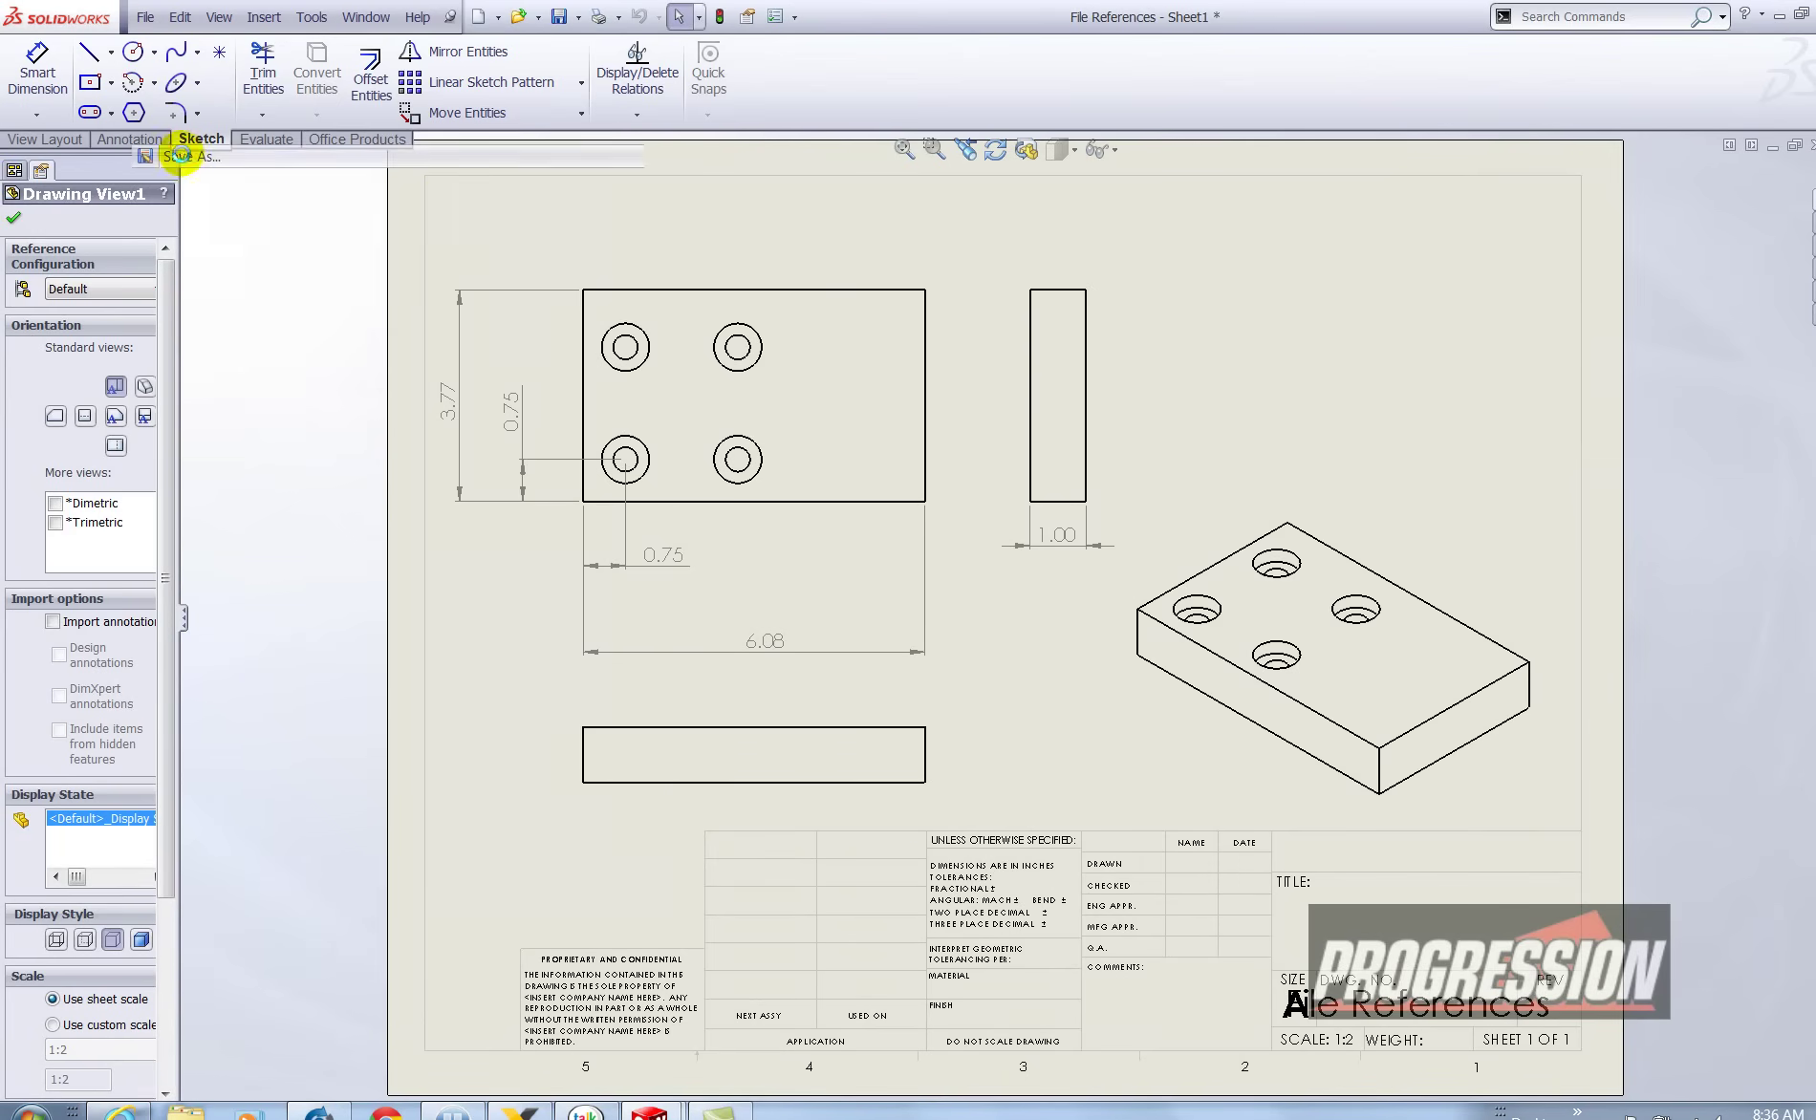
left_click(404, 429)
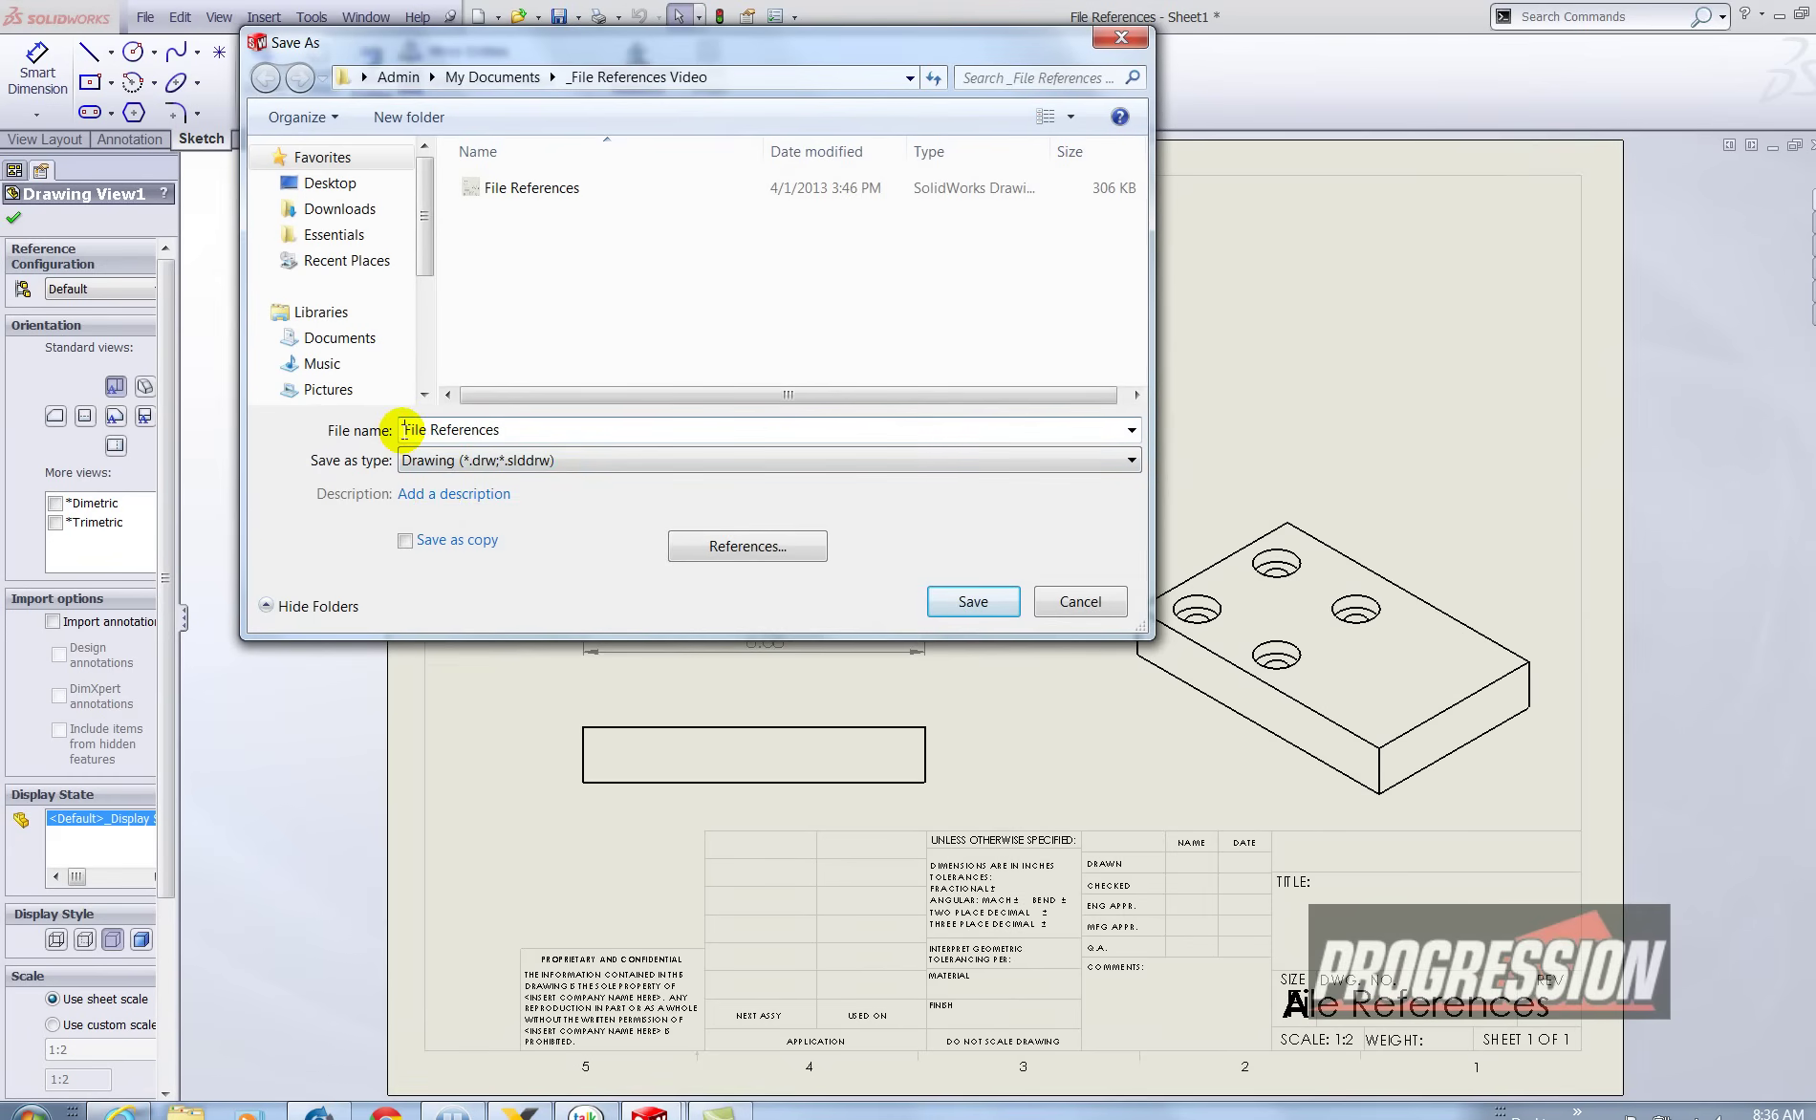
type("New")
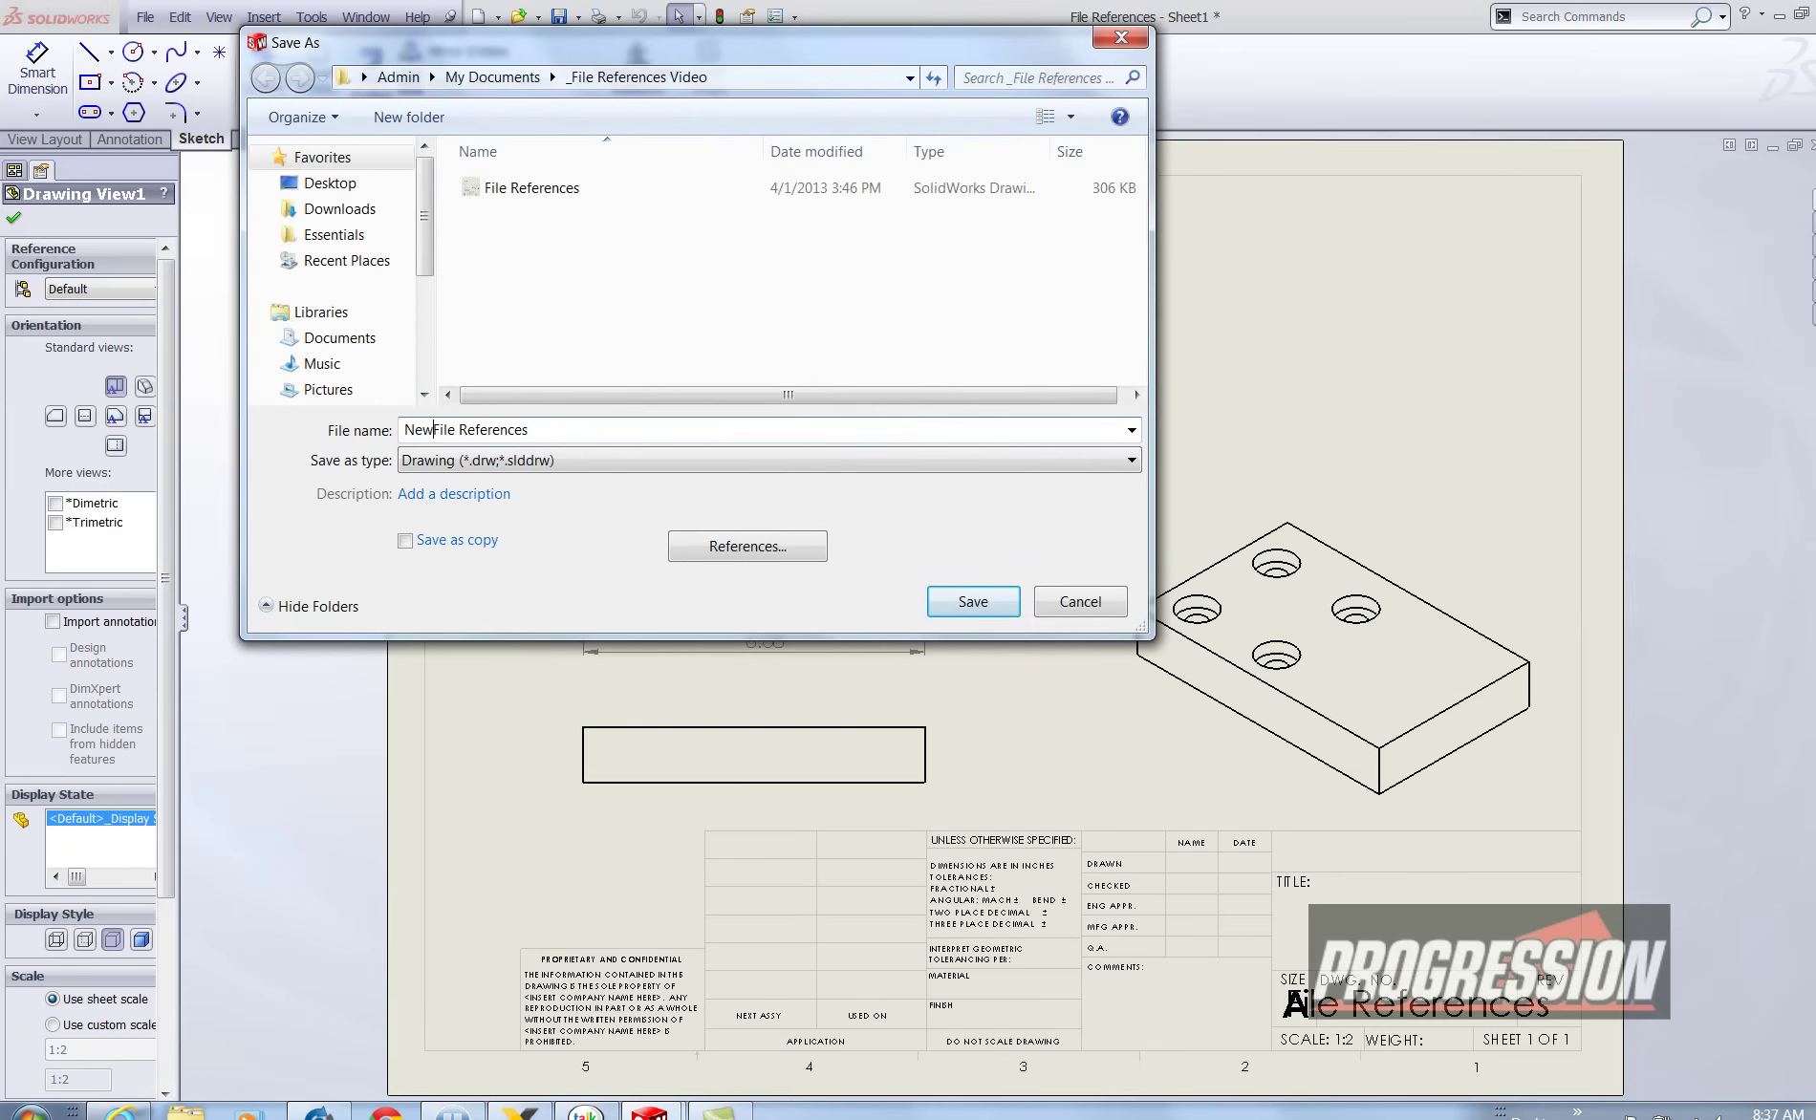
left_click(405, 541)
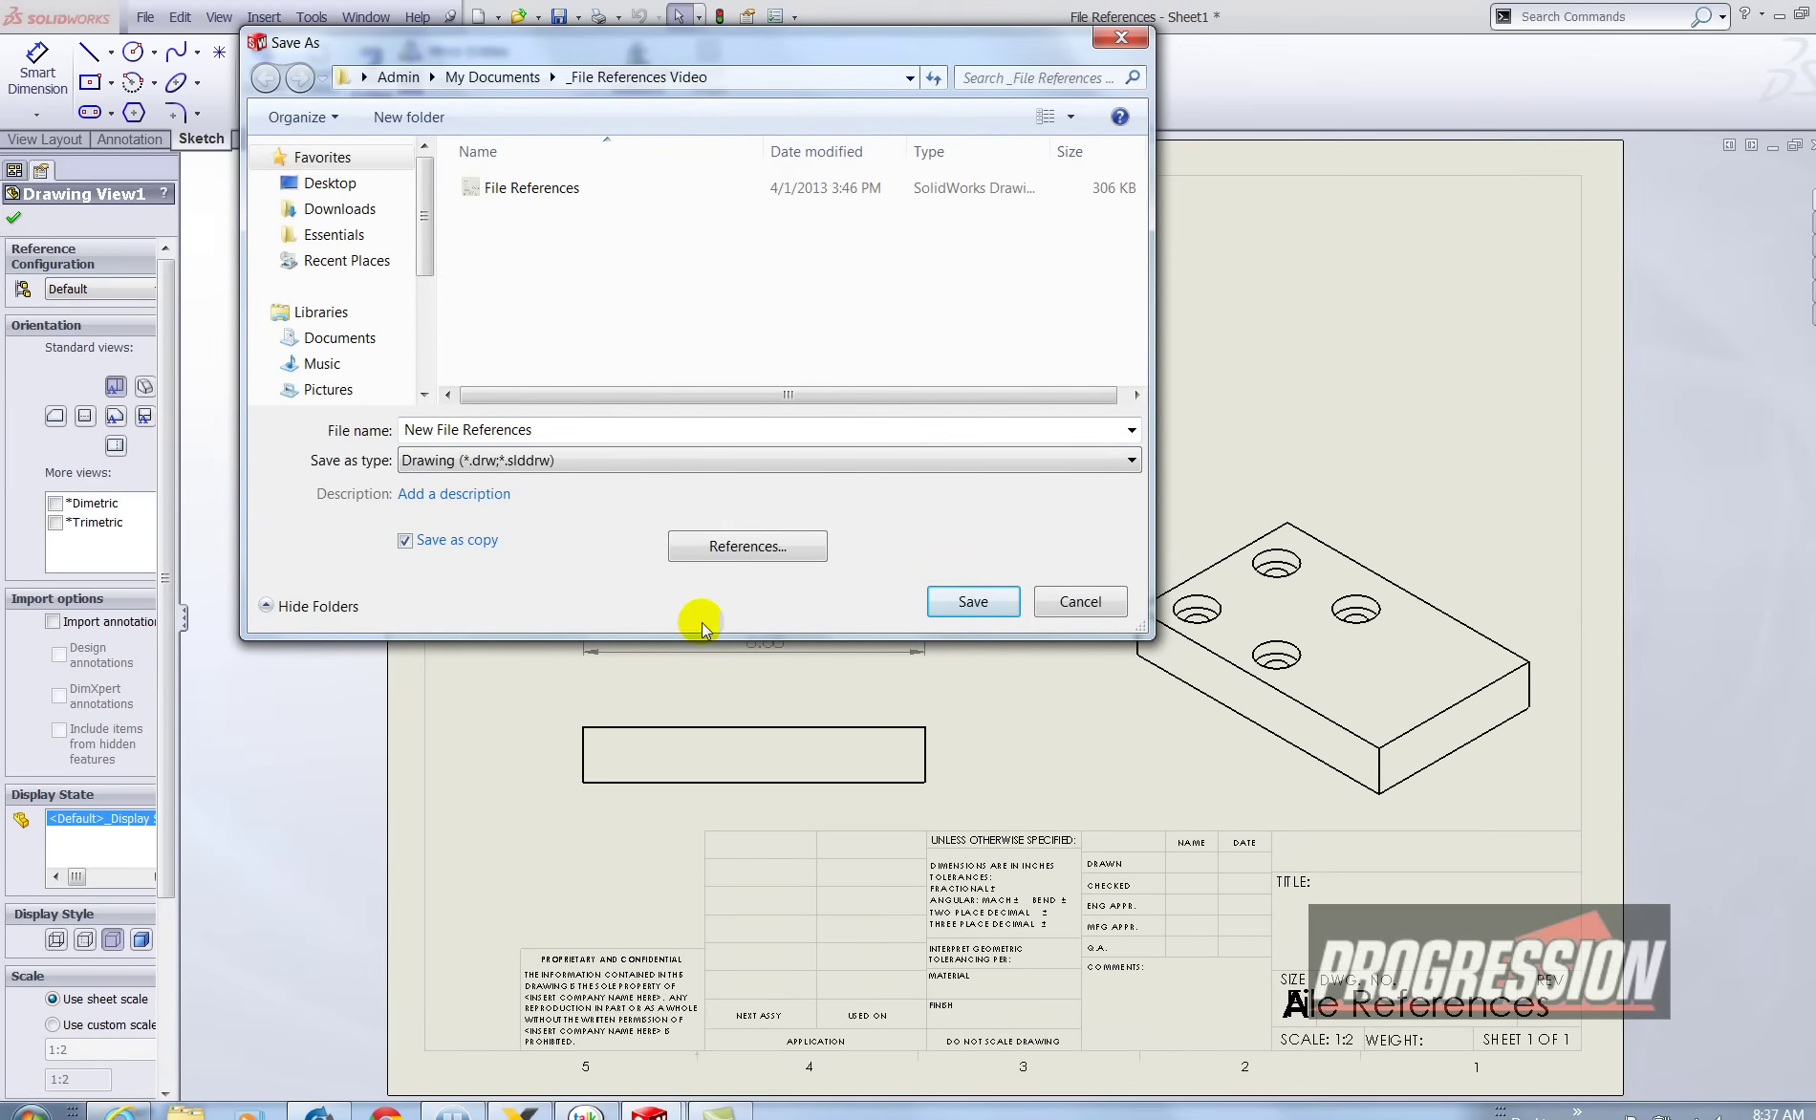
left_click(971, 602)
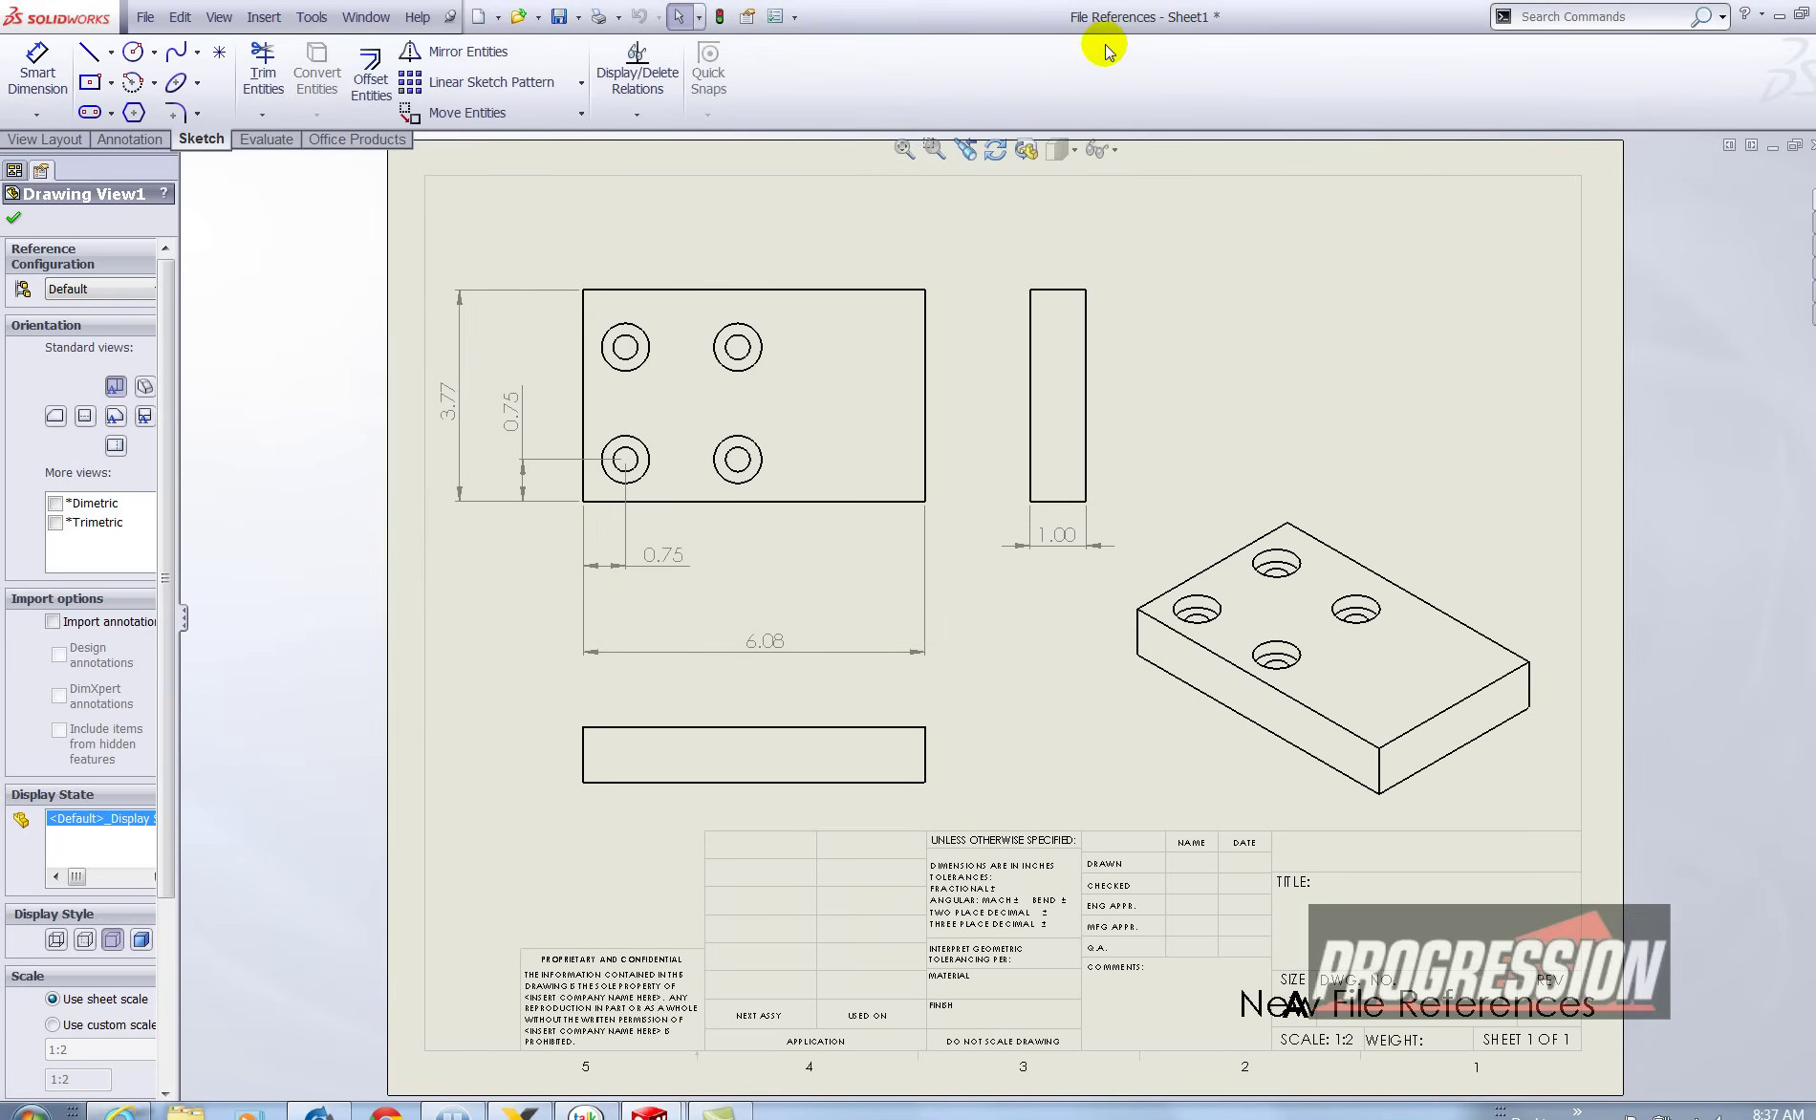
Step: Close the drawing without saving, then close the original File References part
left_click(248, 258)
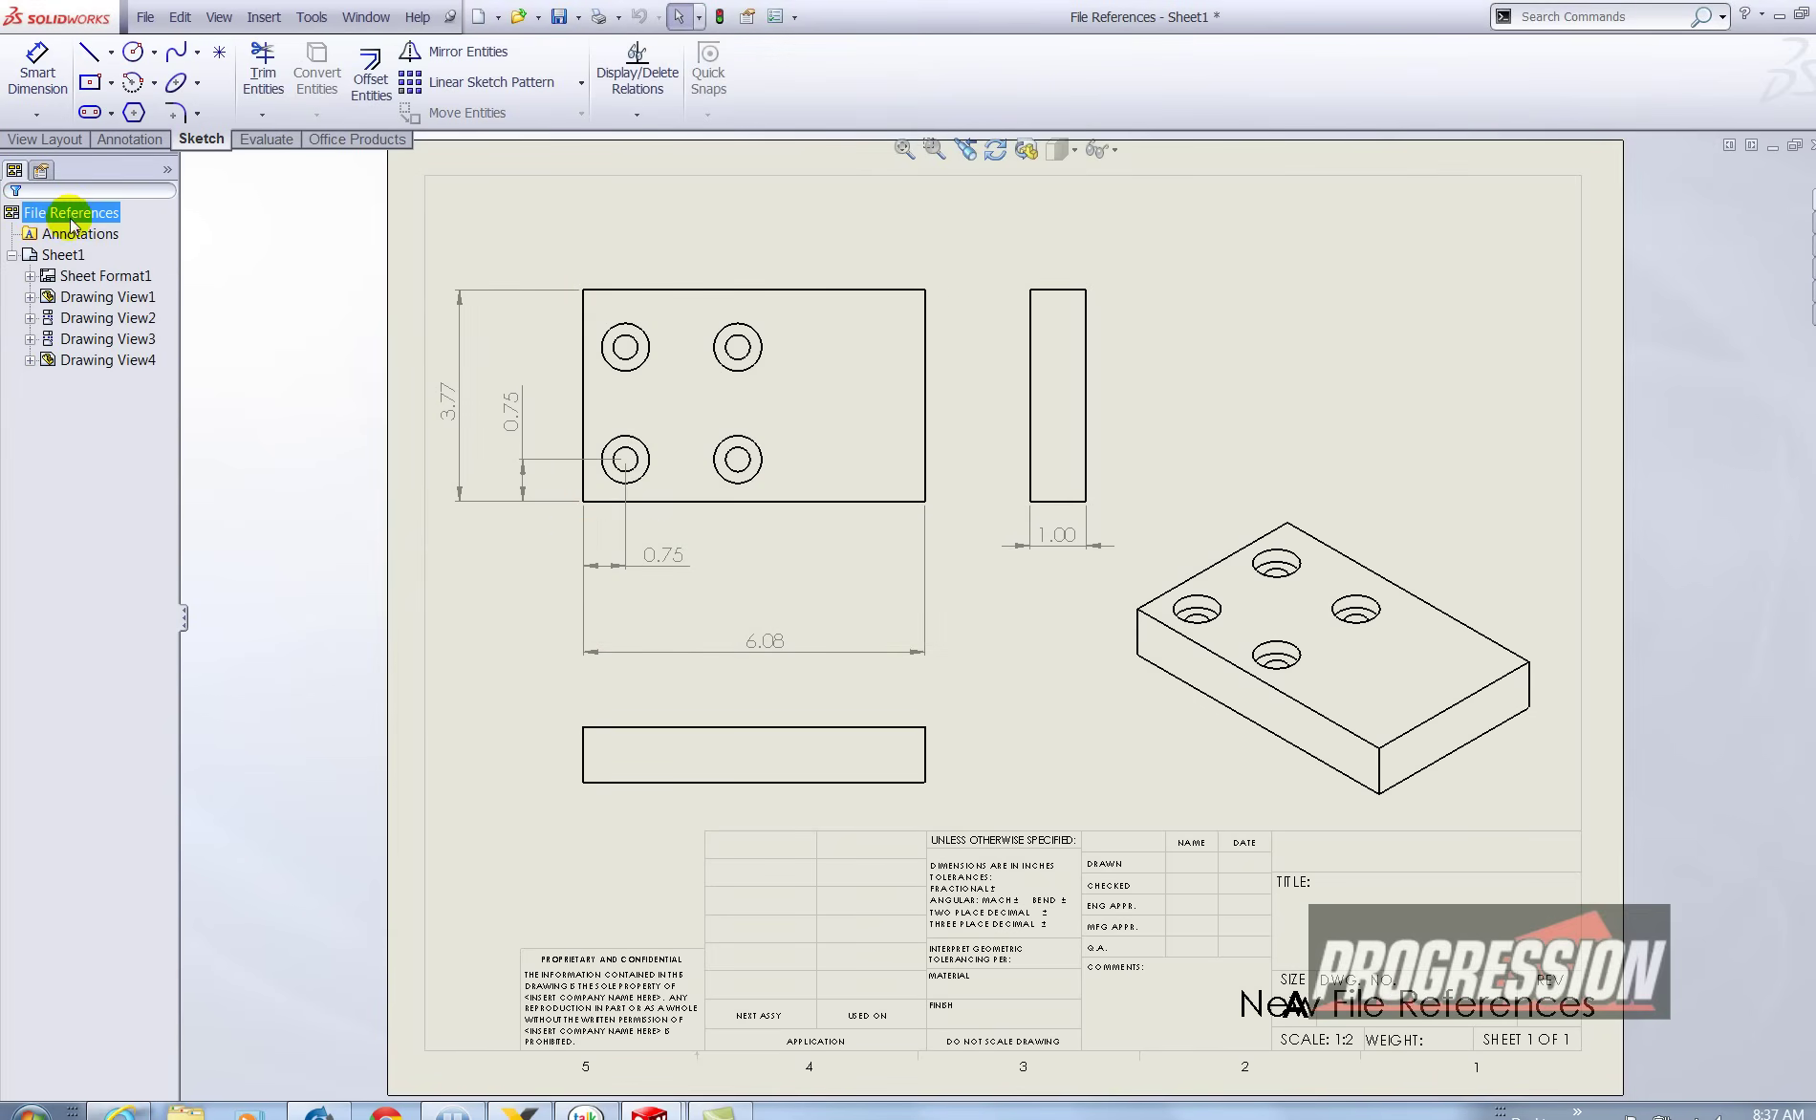
left_click(1809, 145)
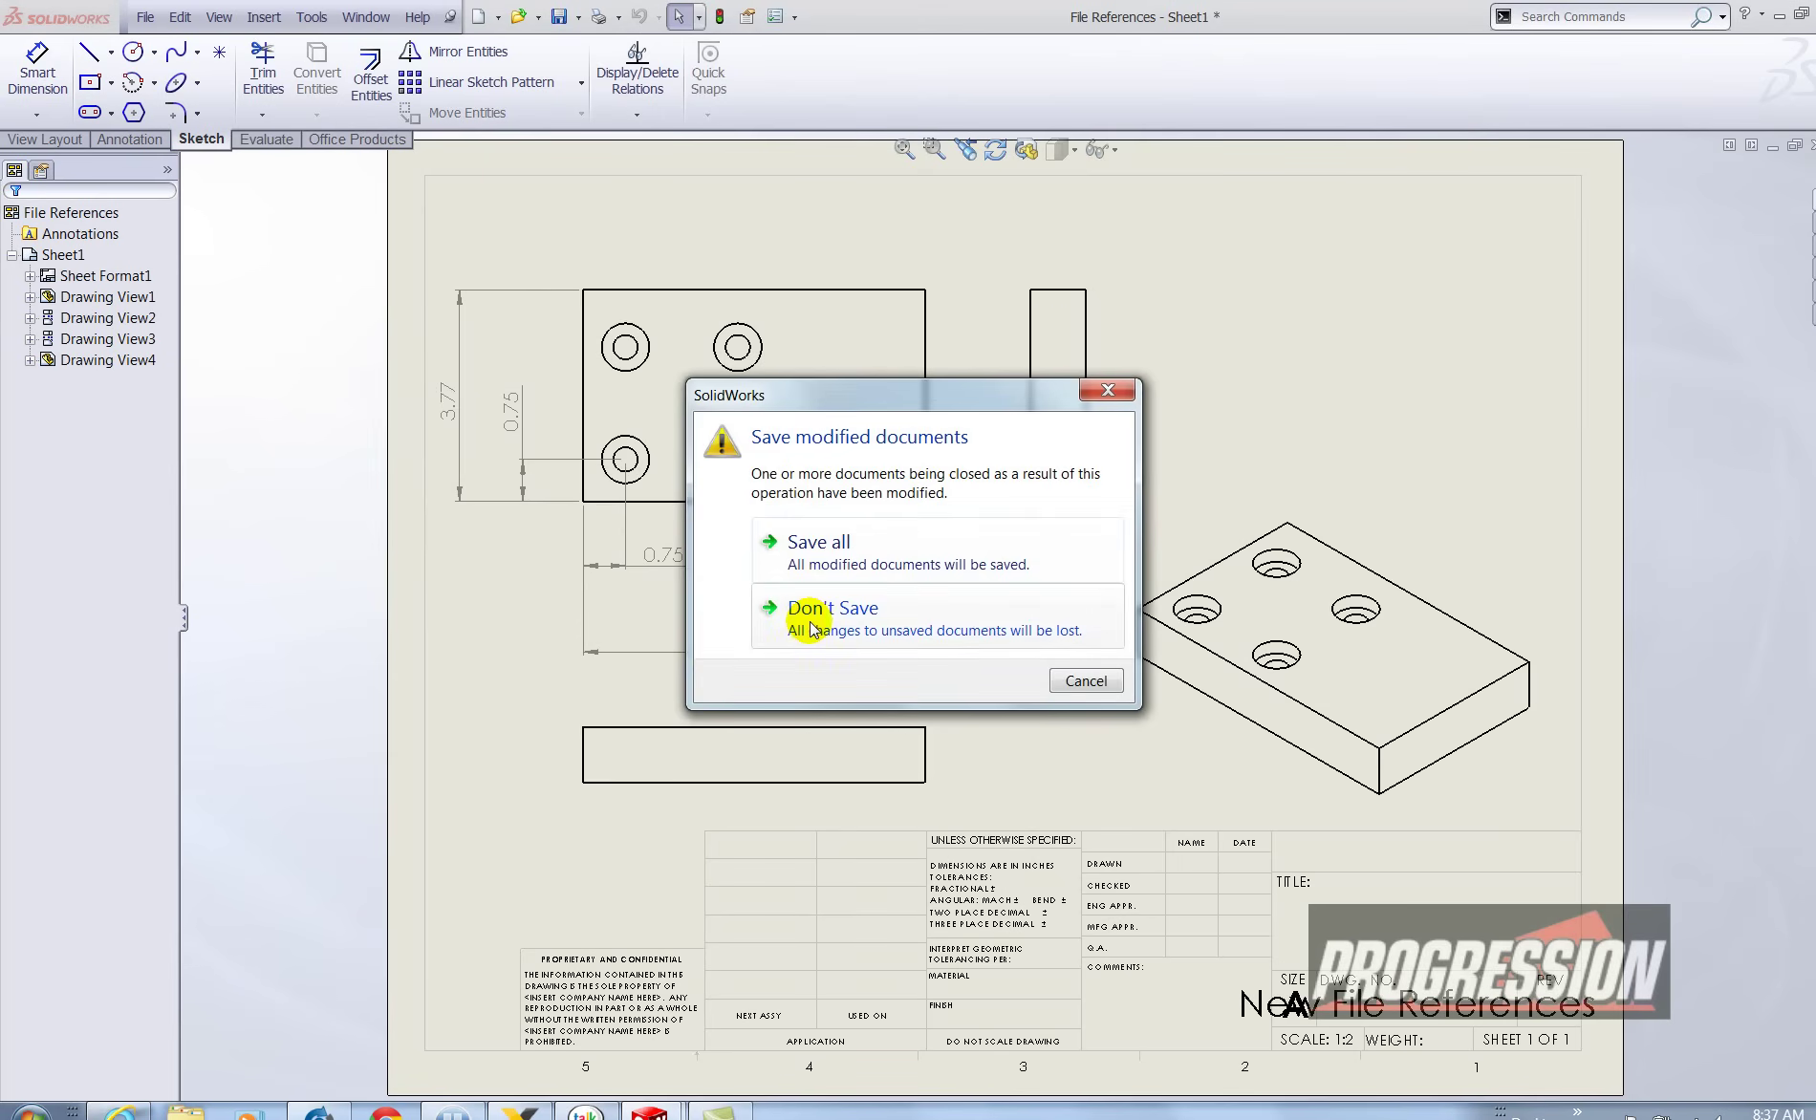
left_click(803, 562)
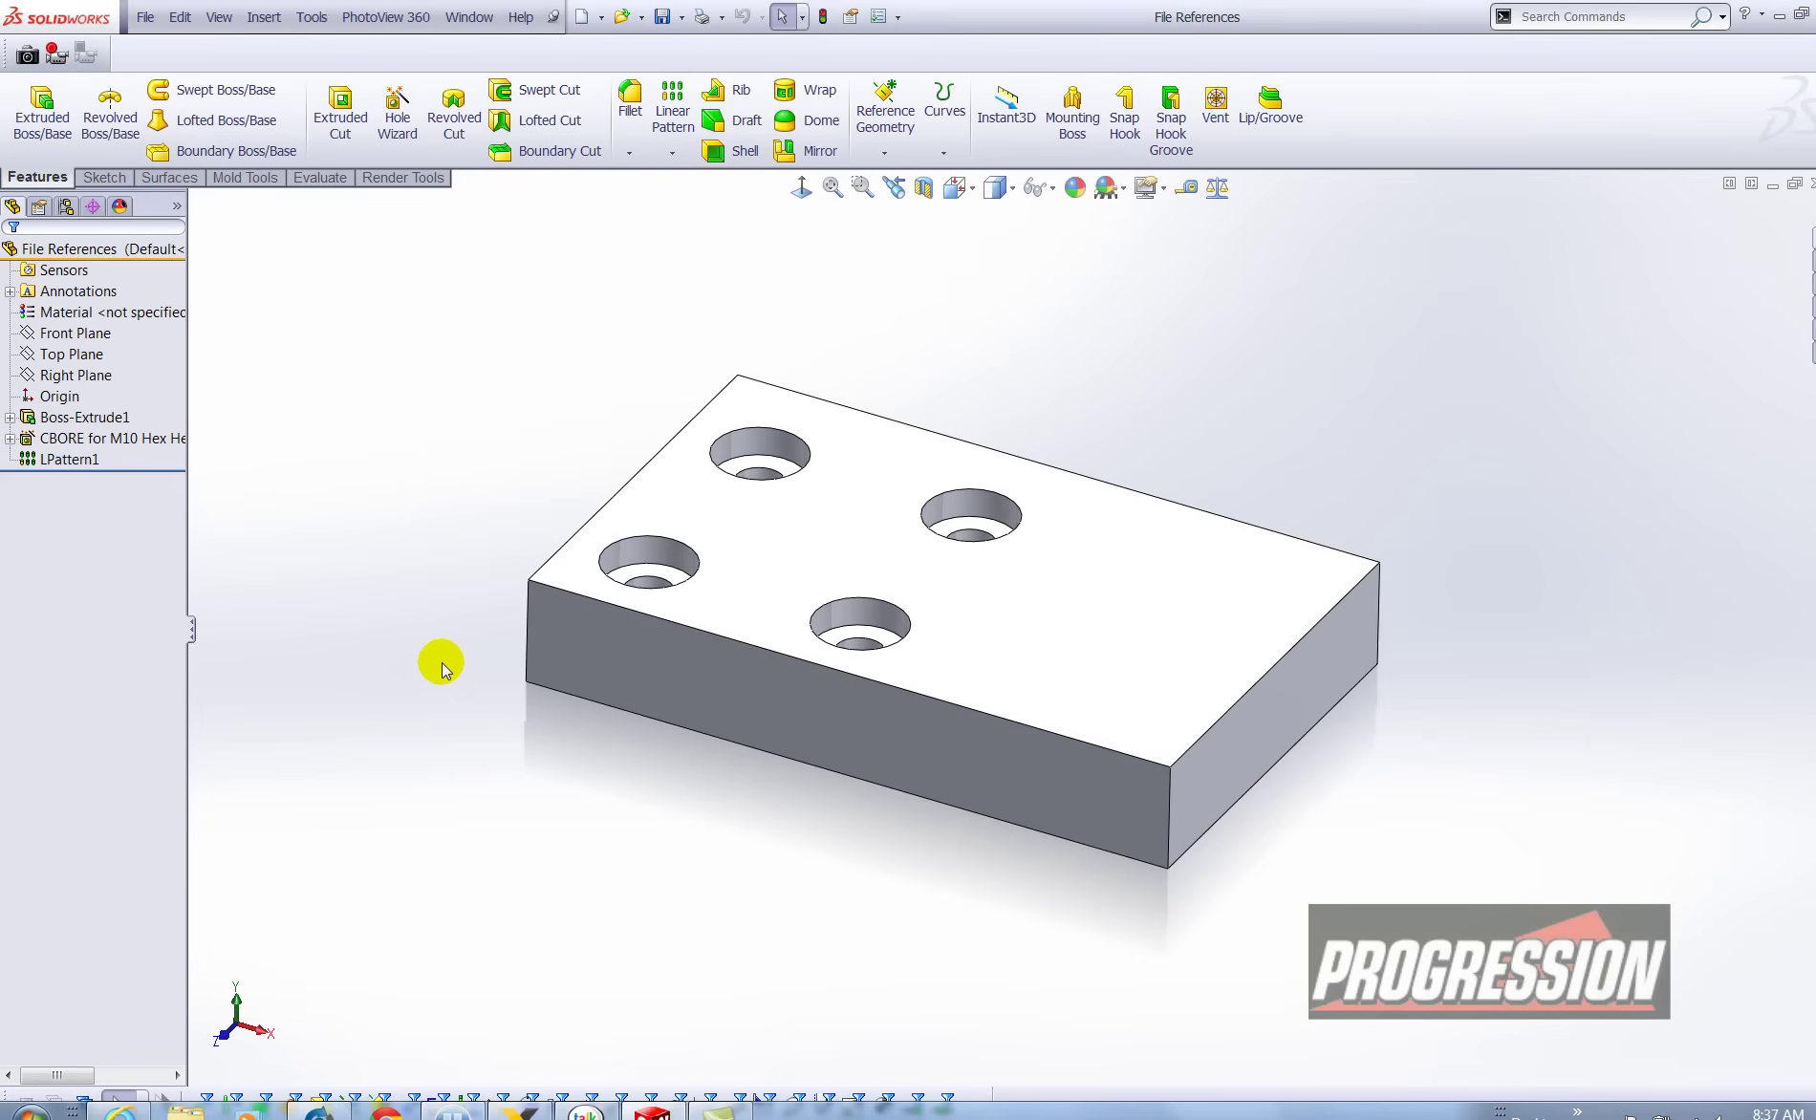
left_click(1809, 183)
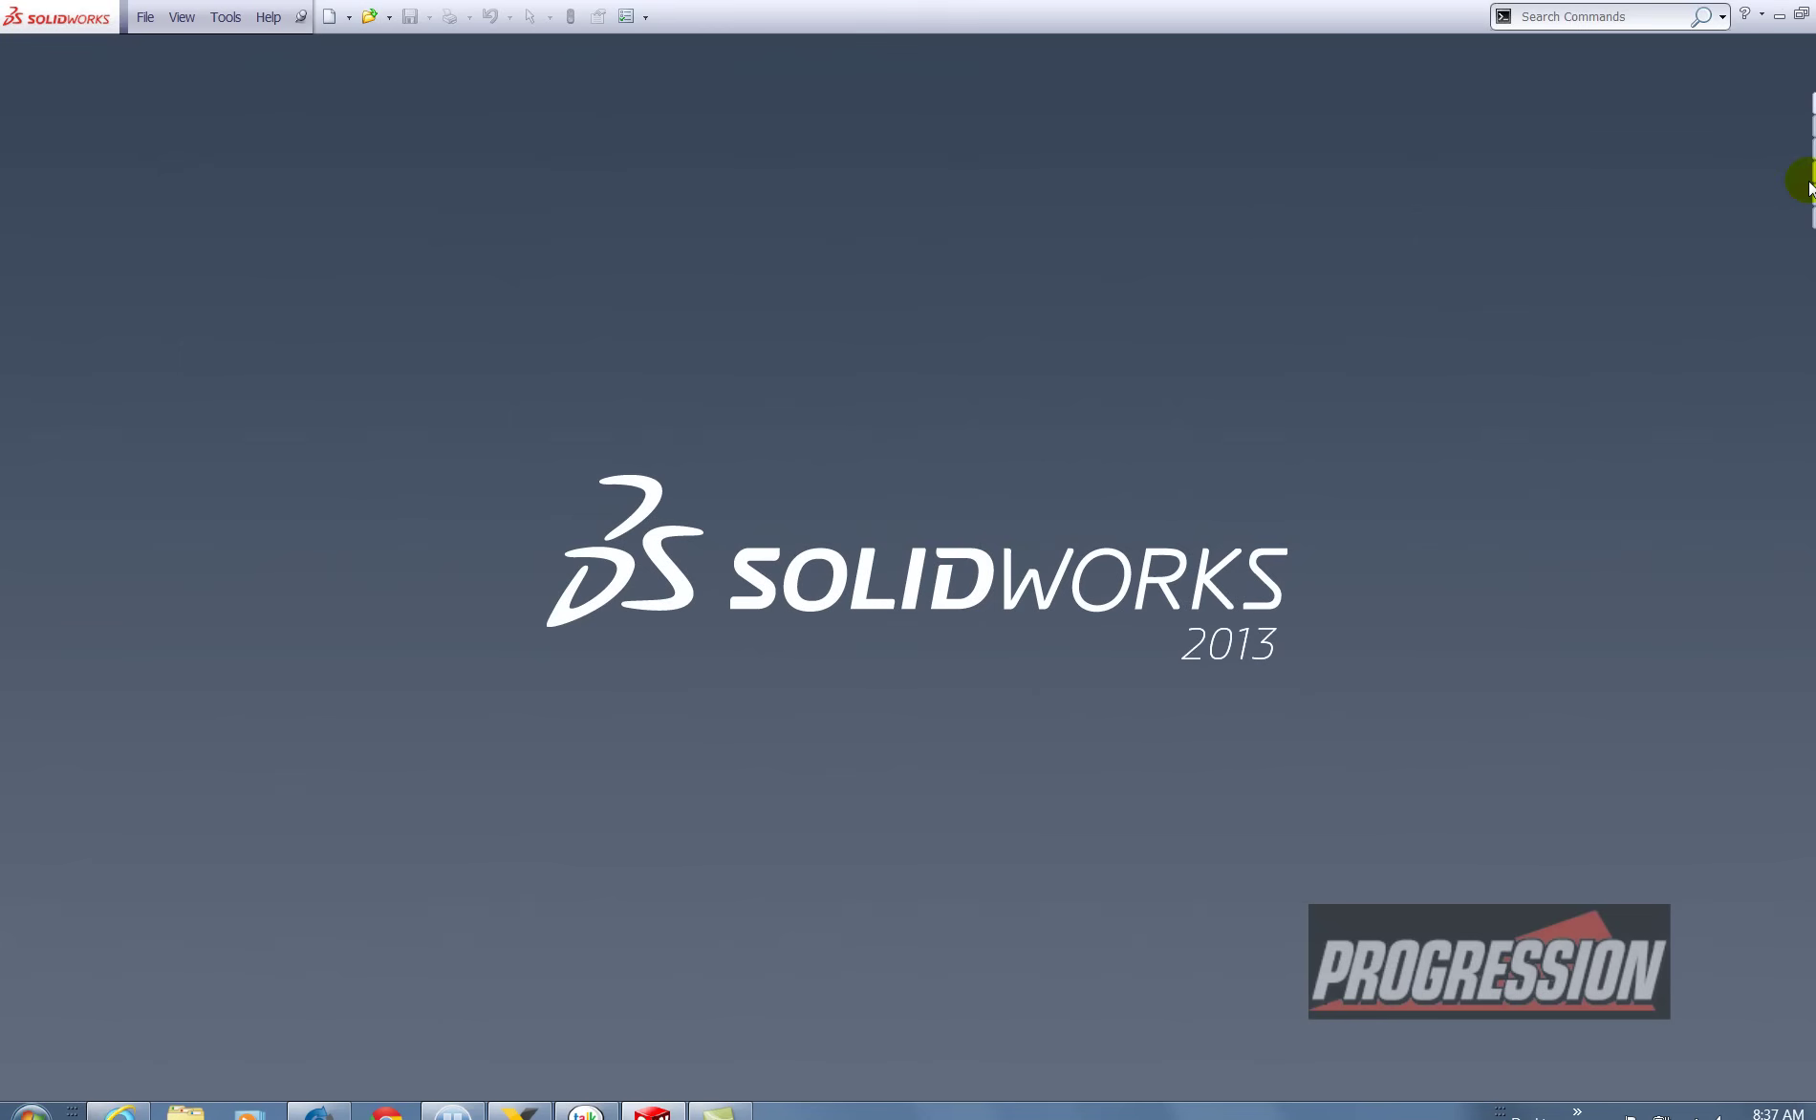
Step: Open the New File References part copy
left_click(145, 18)
left_click(389, 26)
left_click(375, 19)
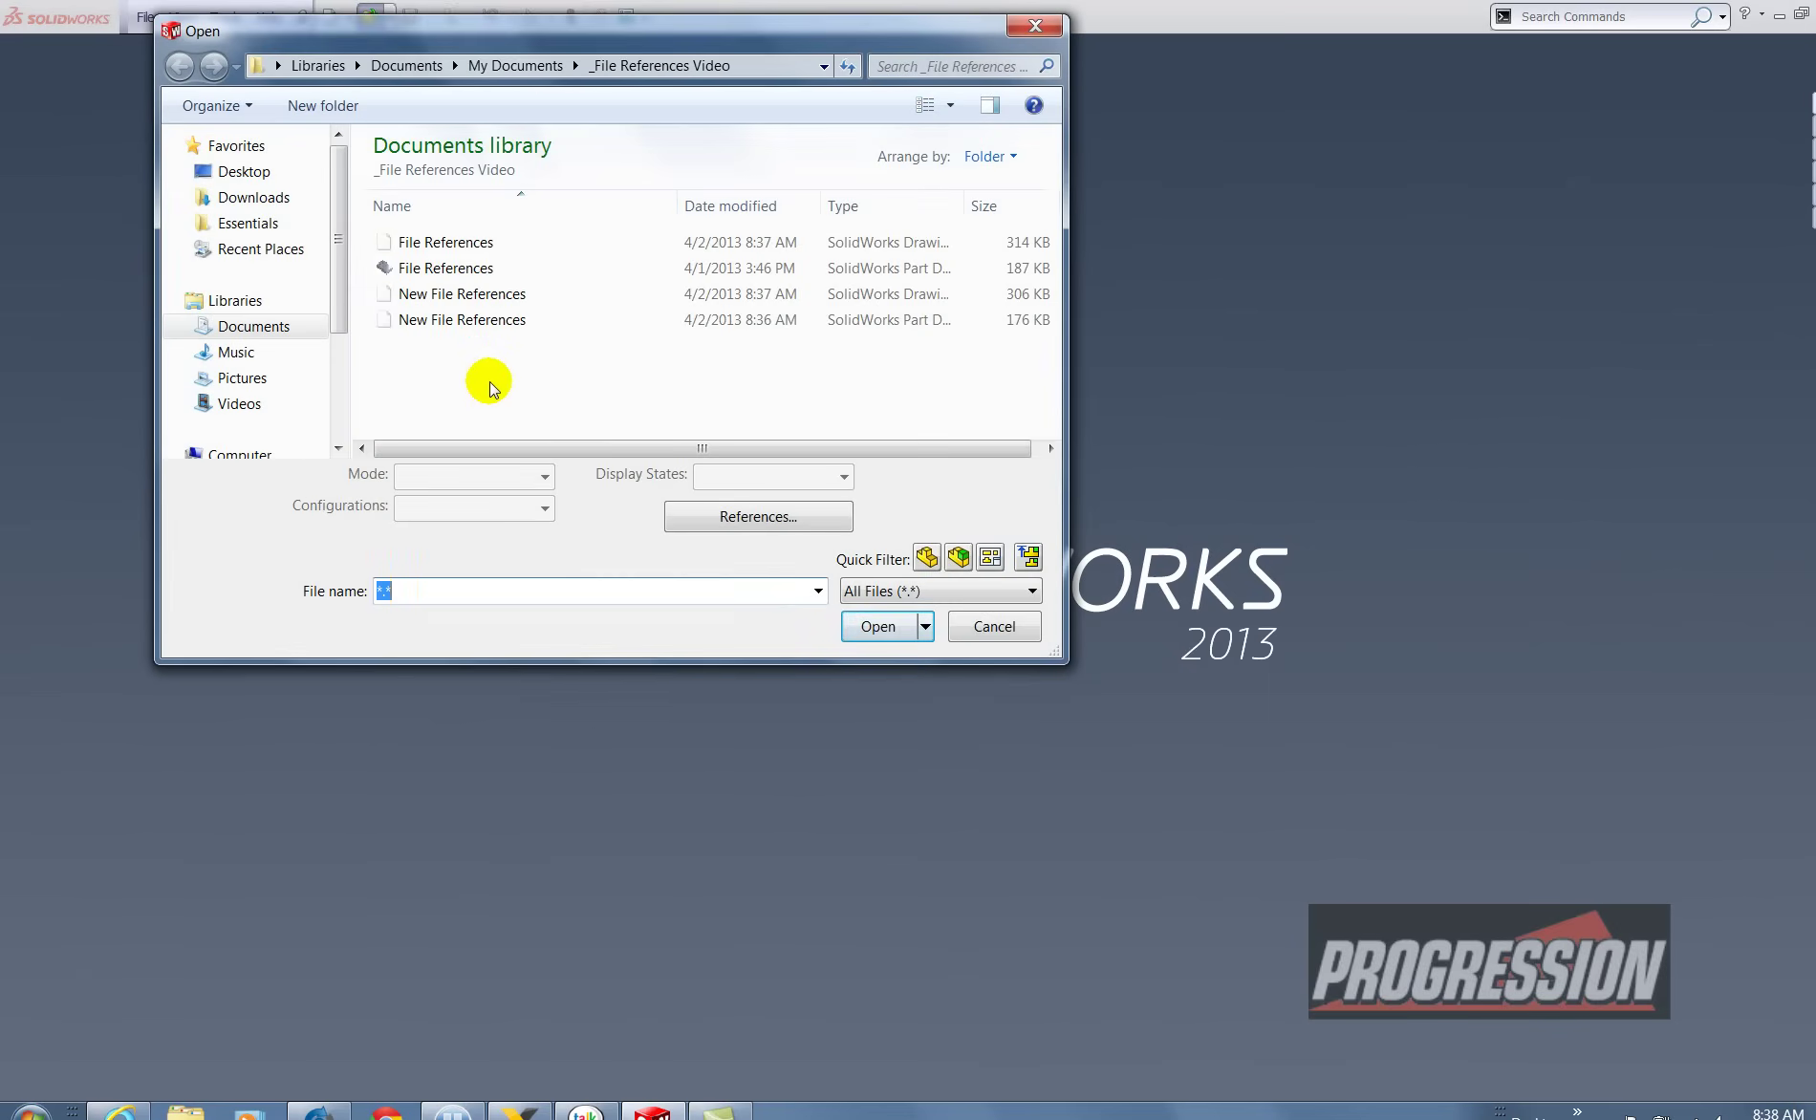
left_click(416, 319)
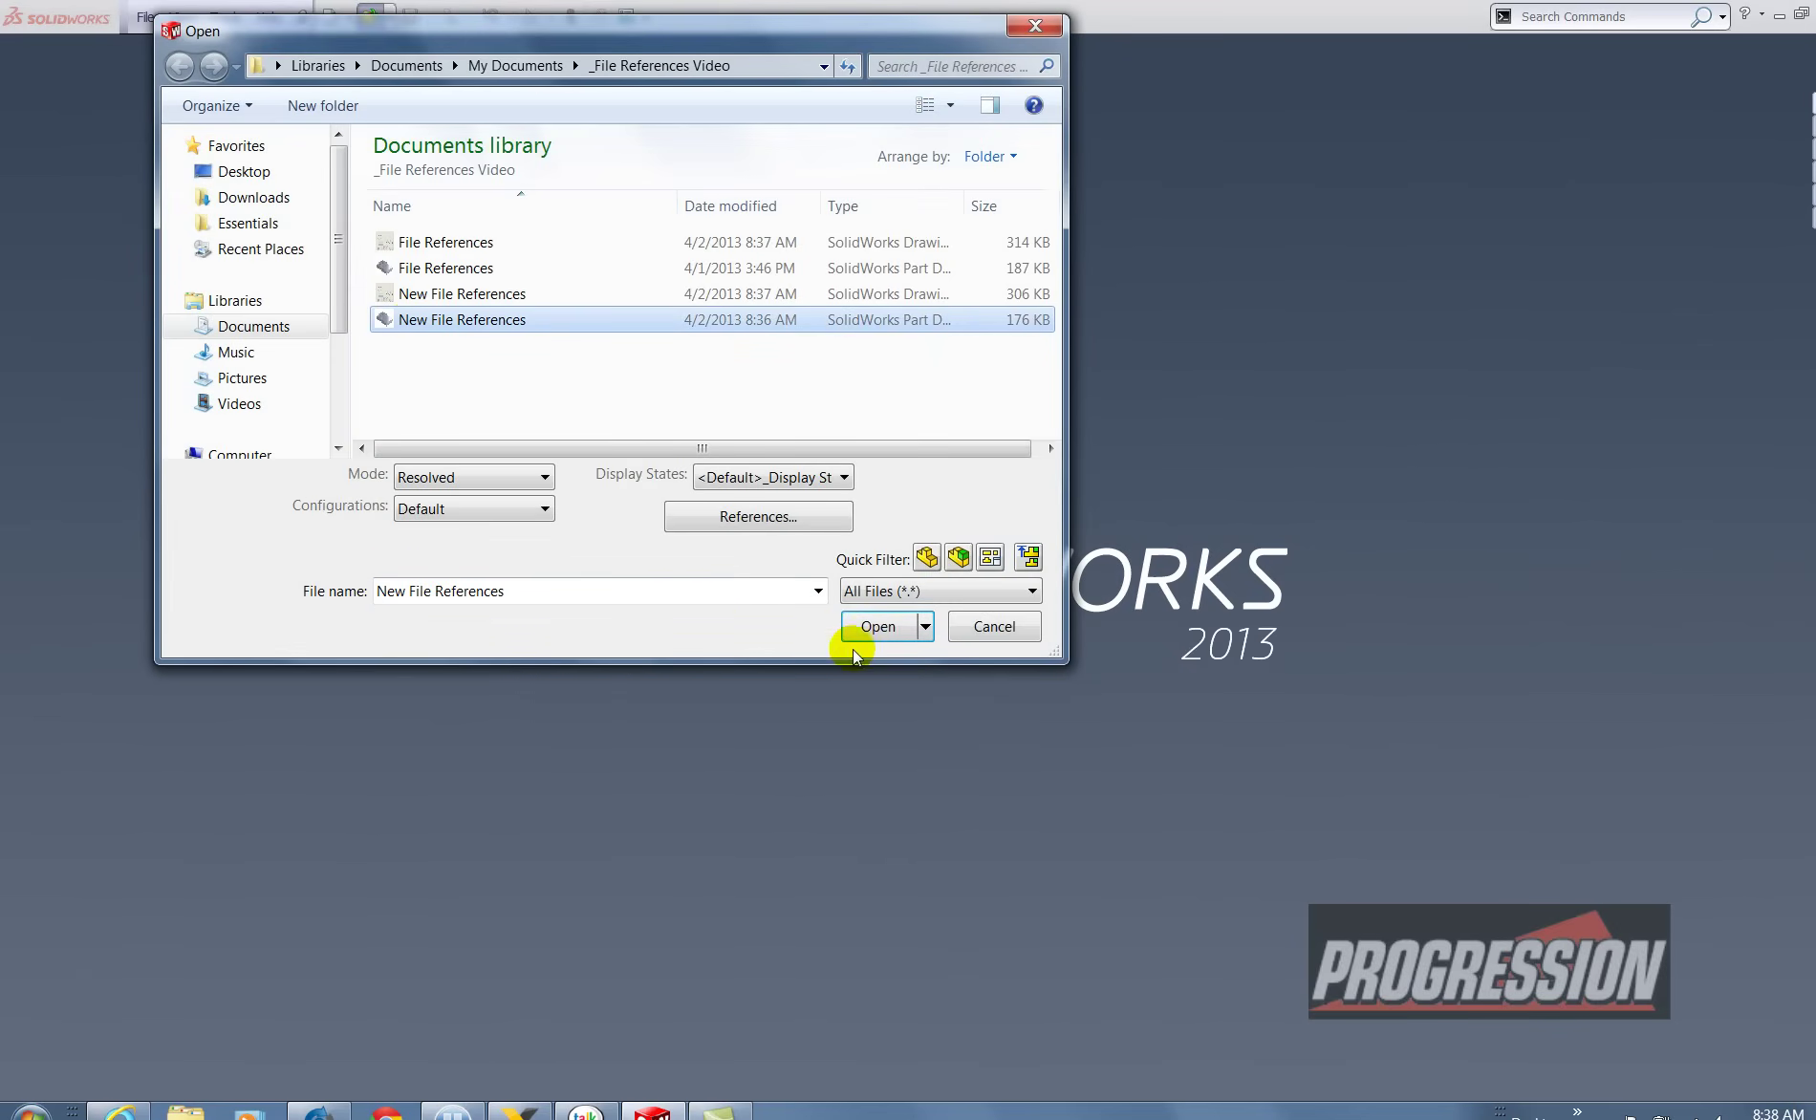
left_click(874, 627)
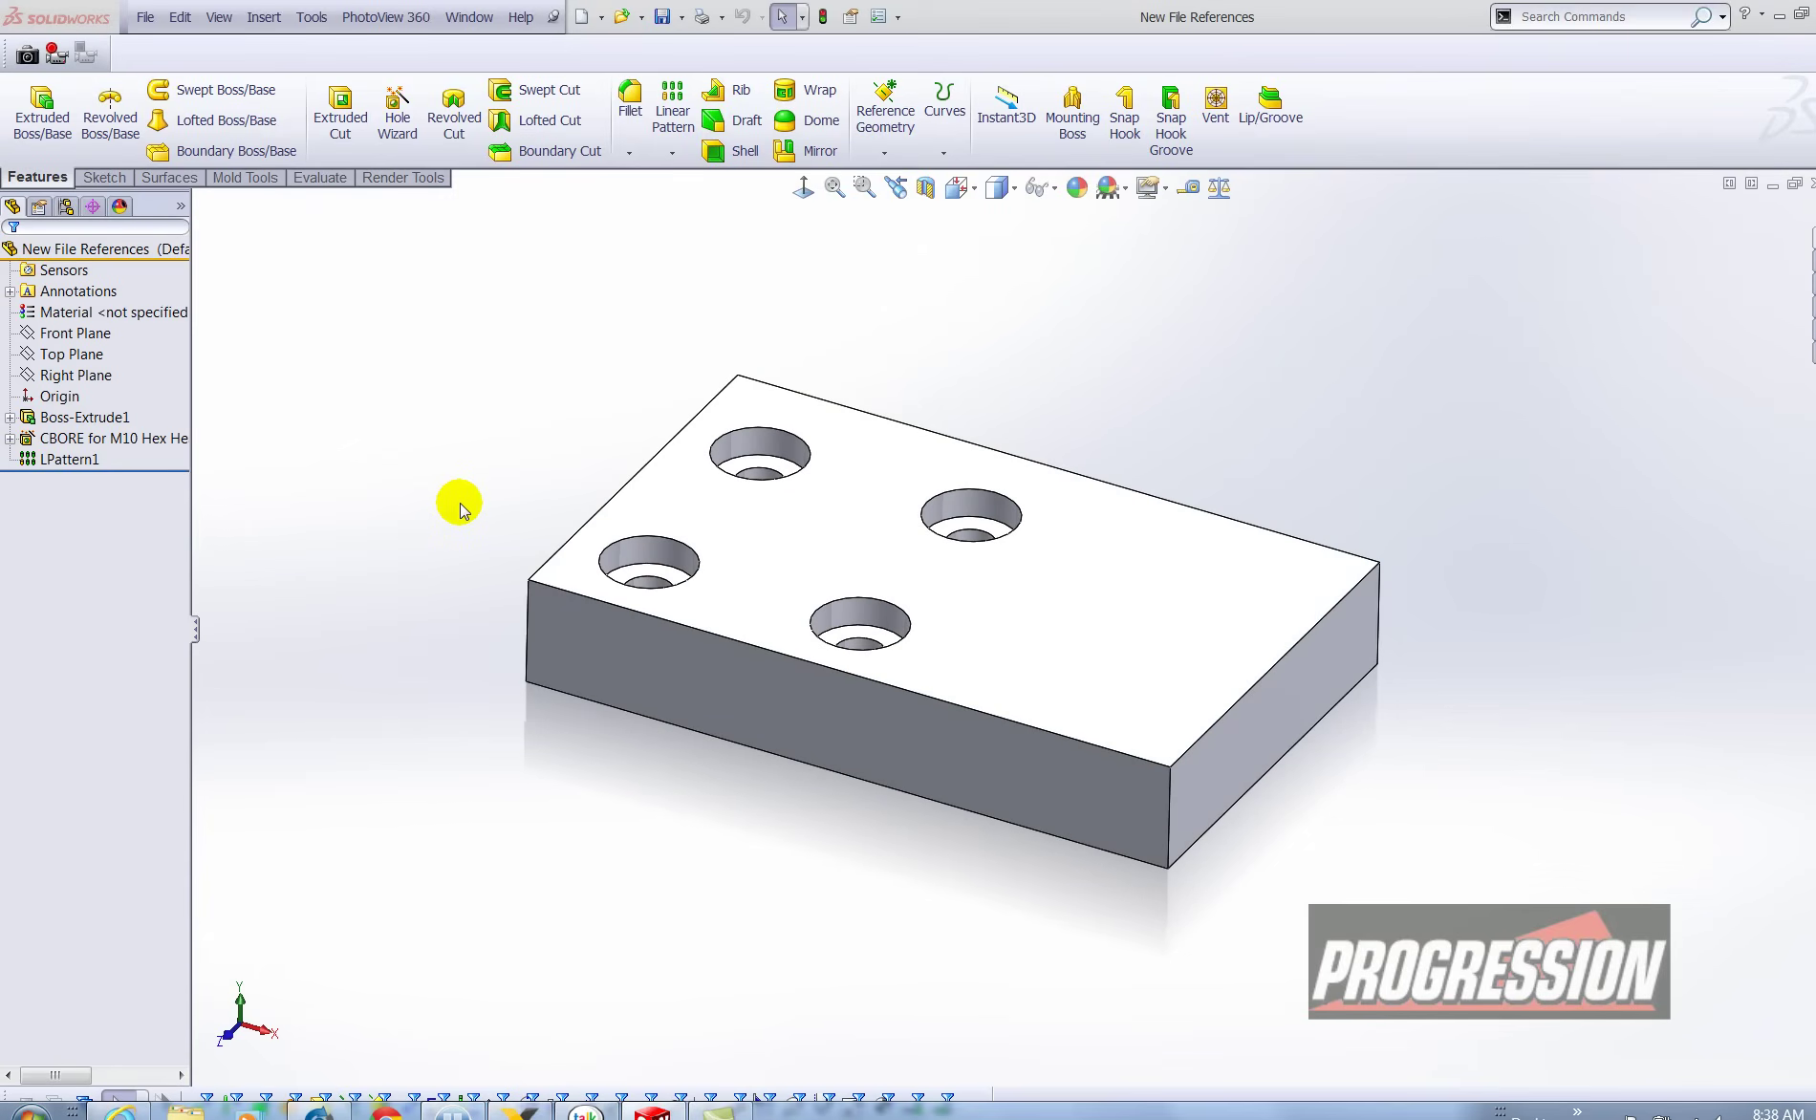
Step: Highlight the counterbore hole feature and LPattern1 in the FeatureManager tree
left_click(75, 439)
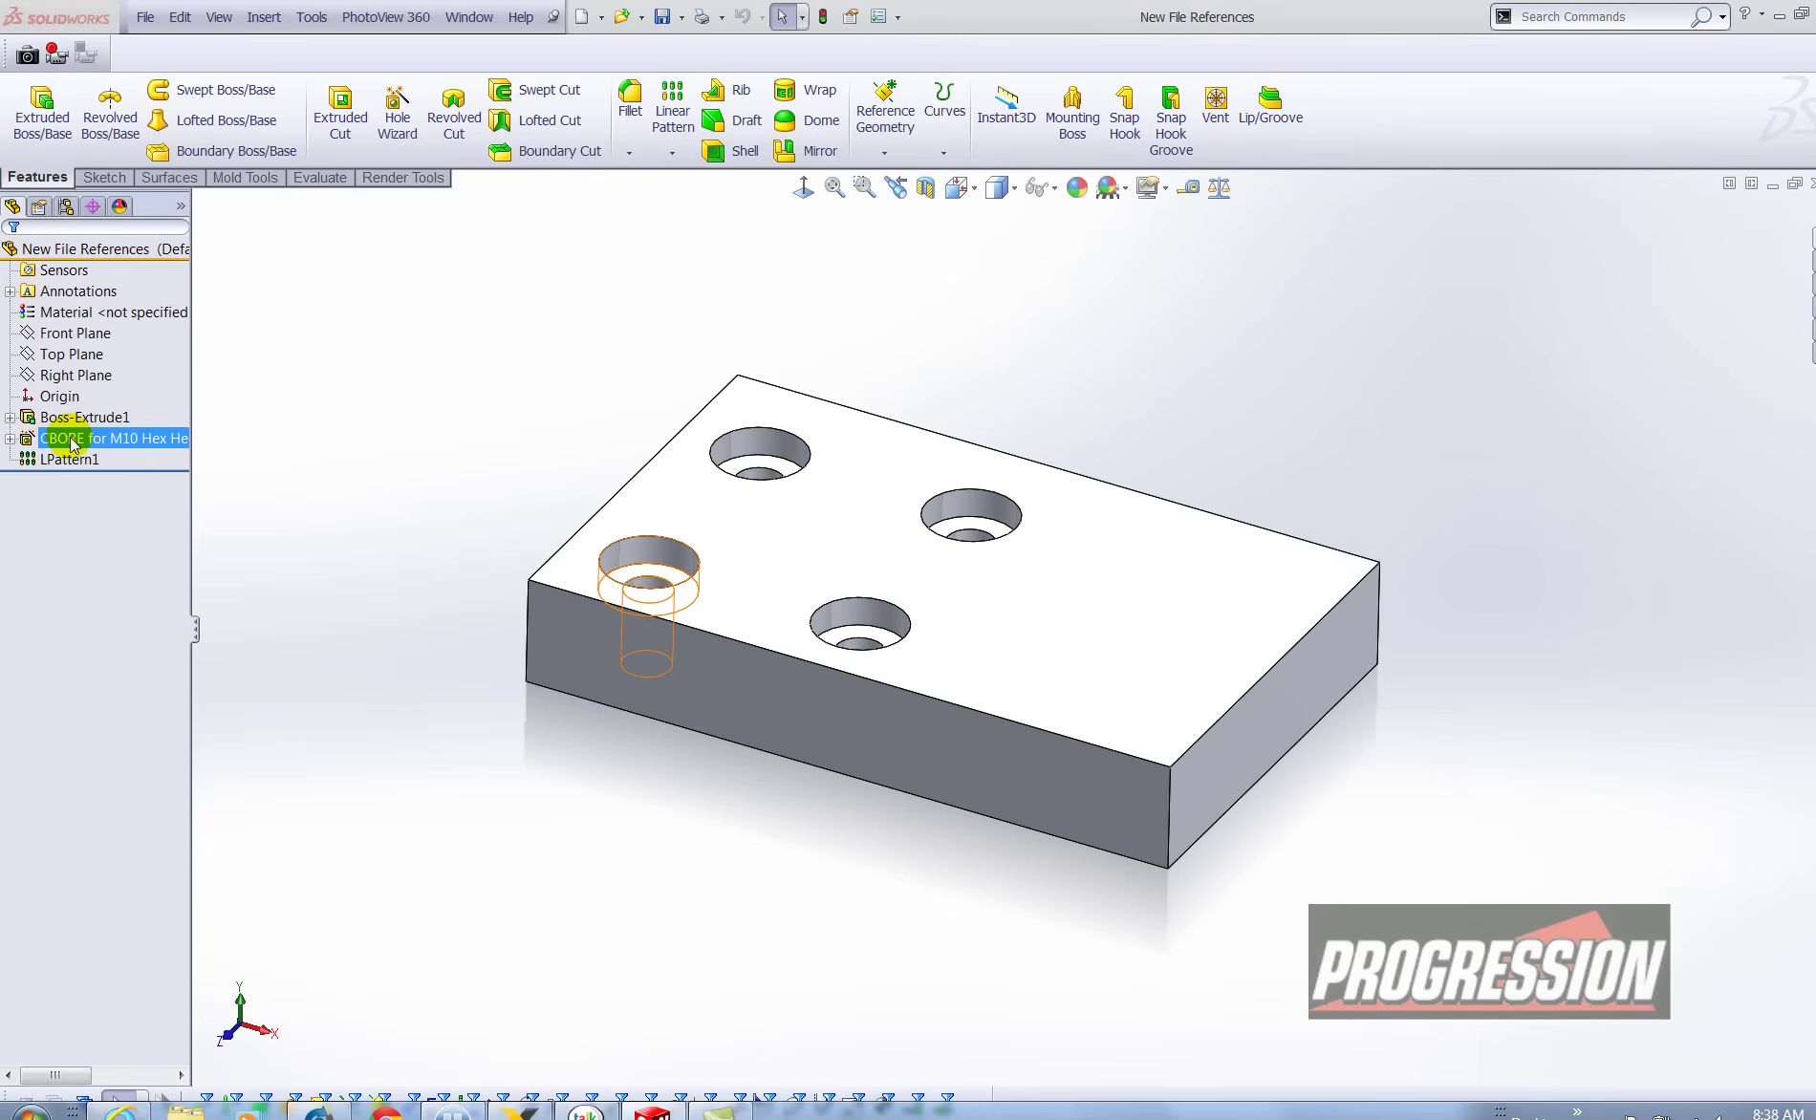
left_click(67, 460)
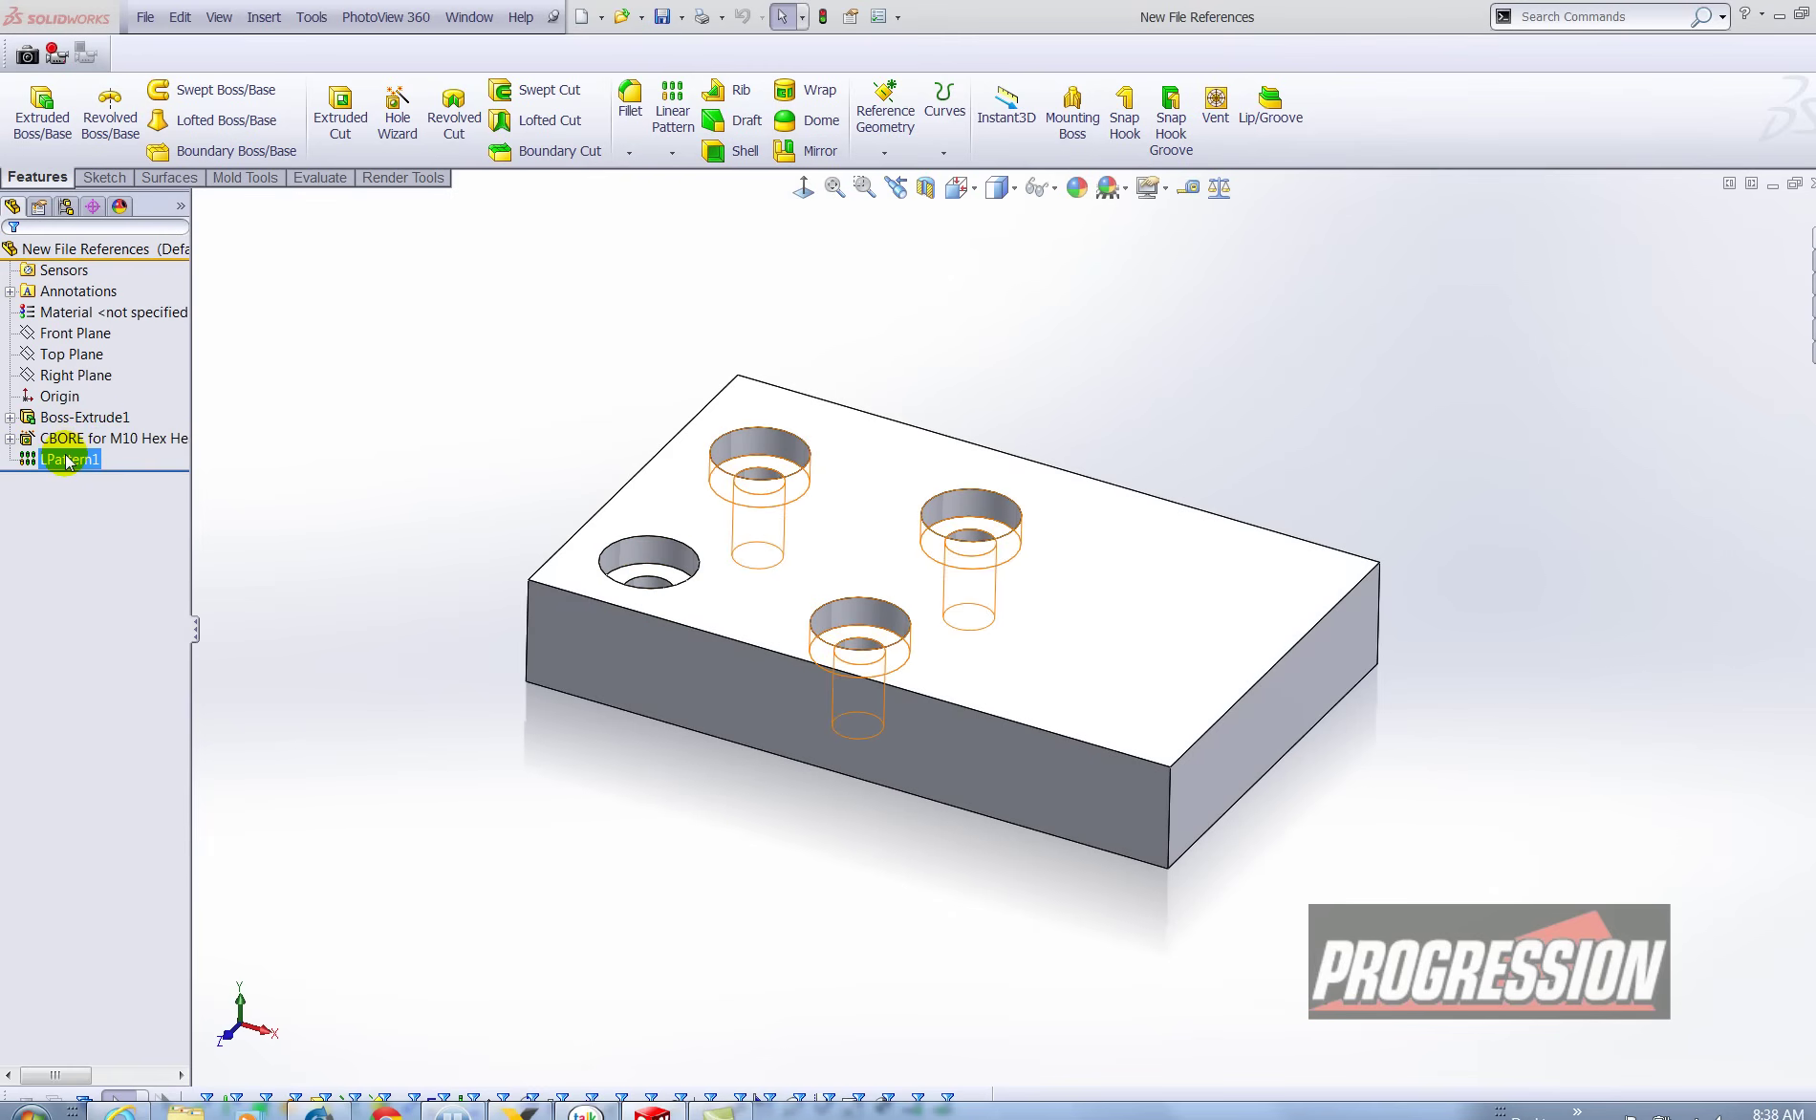
right_click(67, 462)
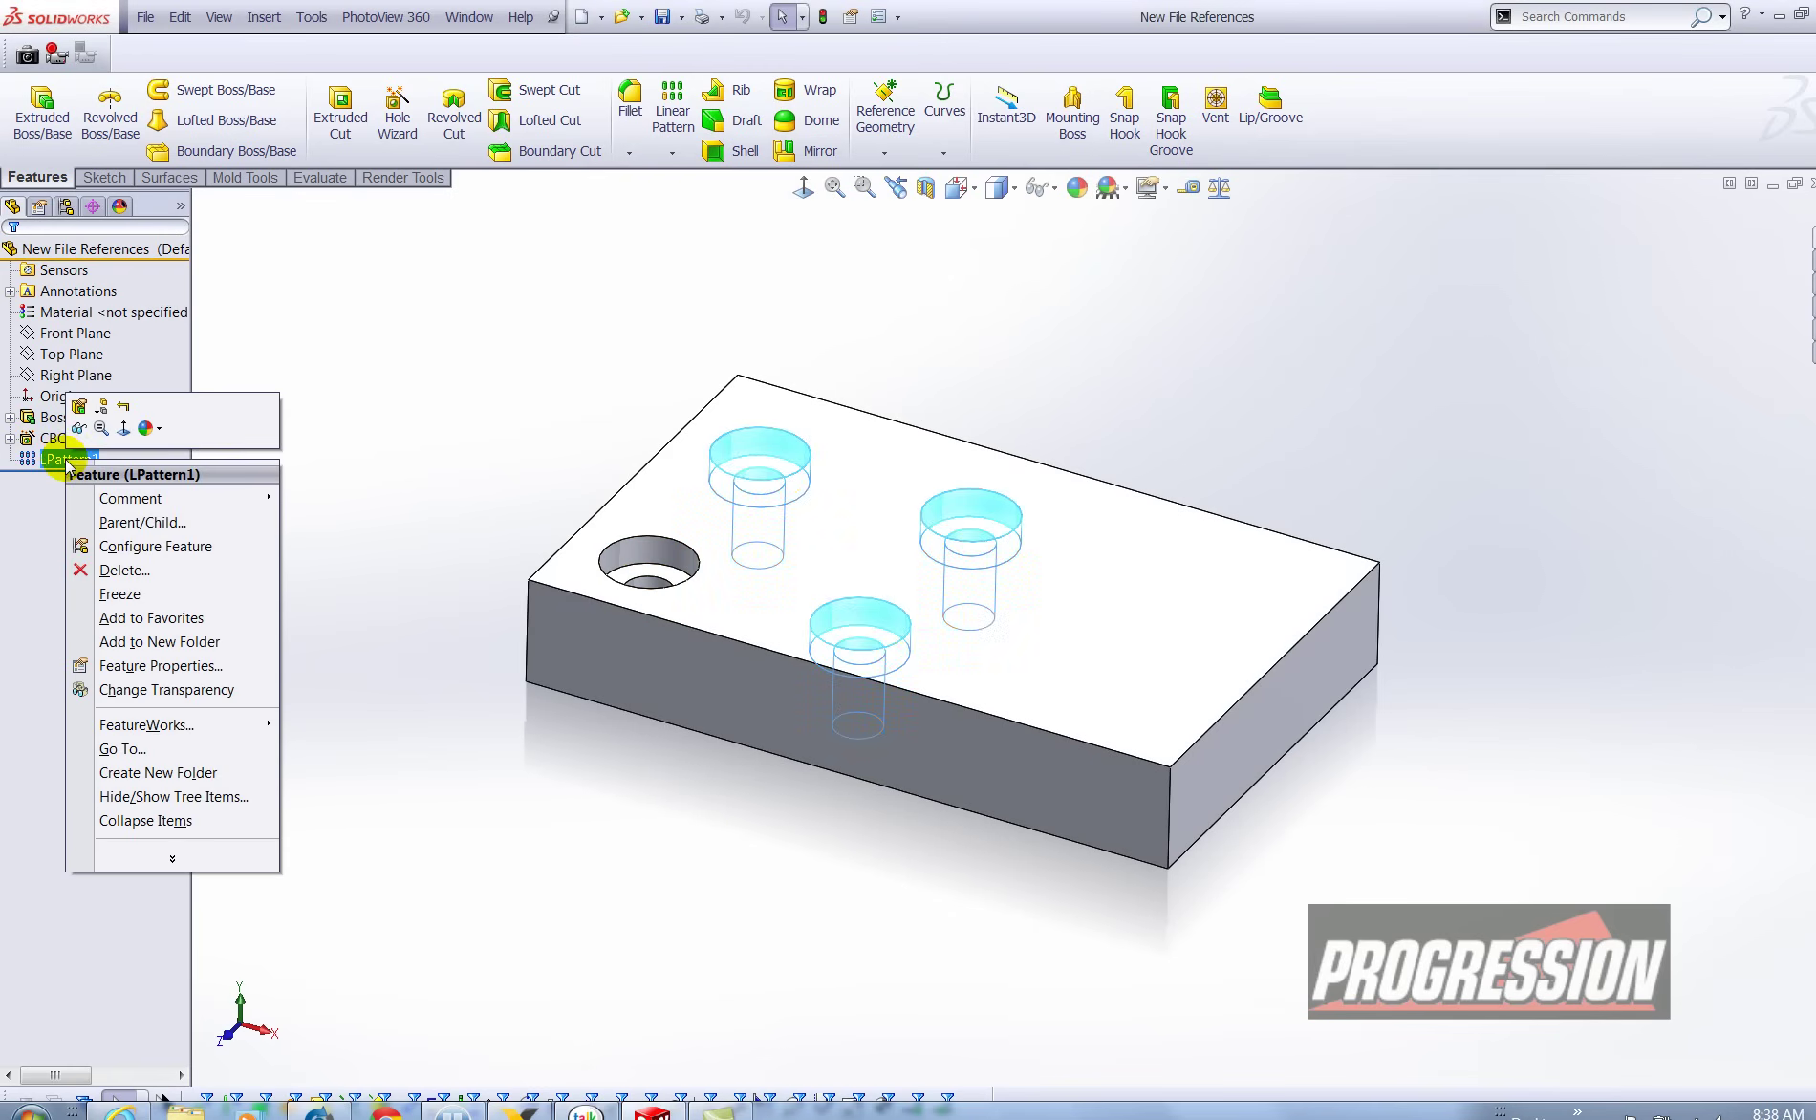
Step: Edit LPattern1 to skip instances (1, 2) and (2, 1), leaving two holes
left_click(80, 407)
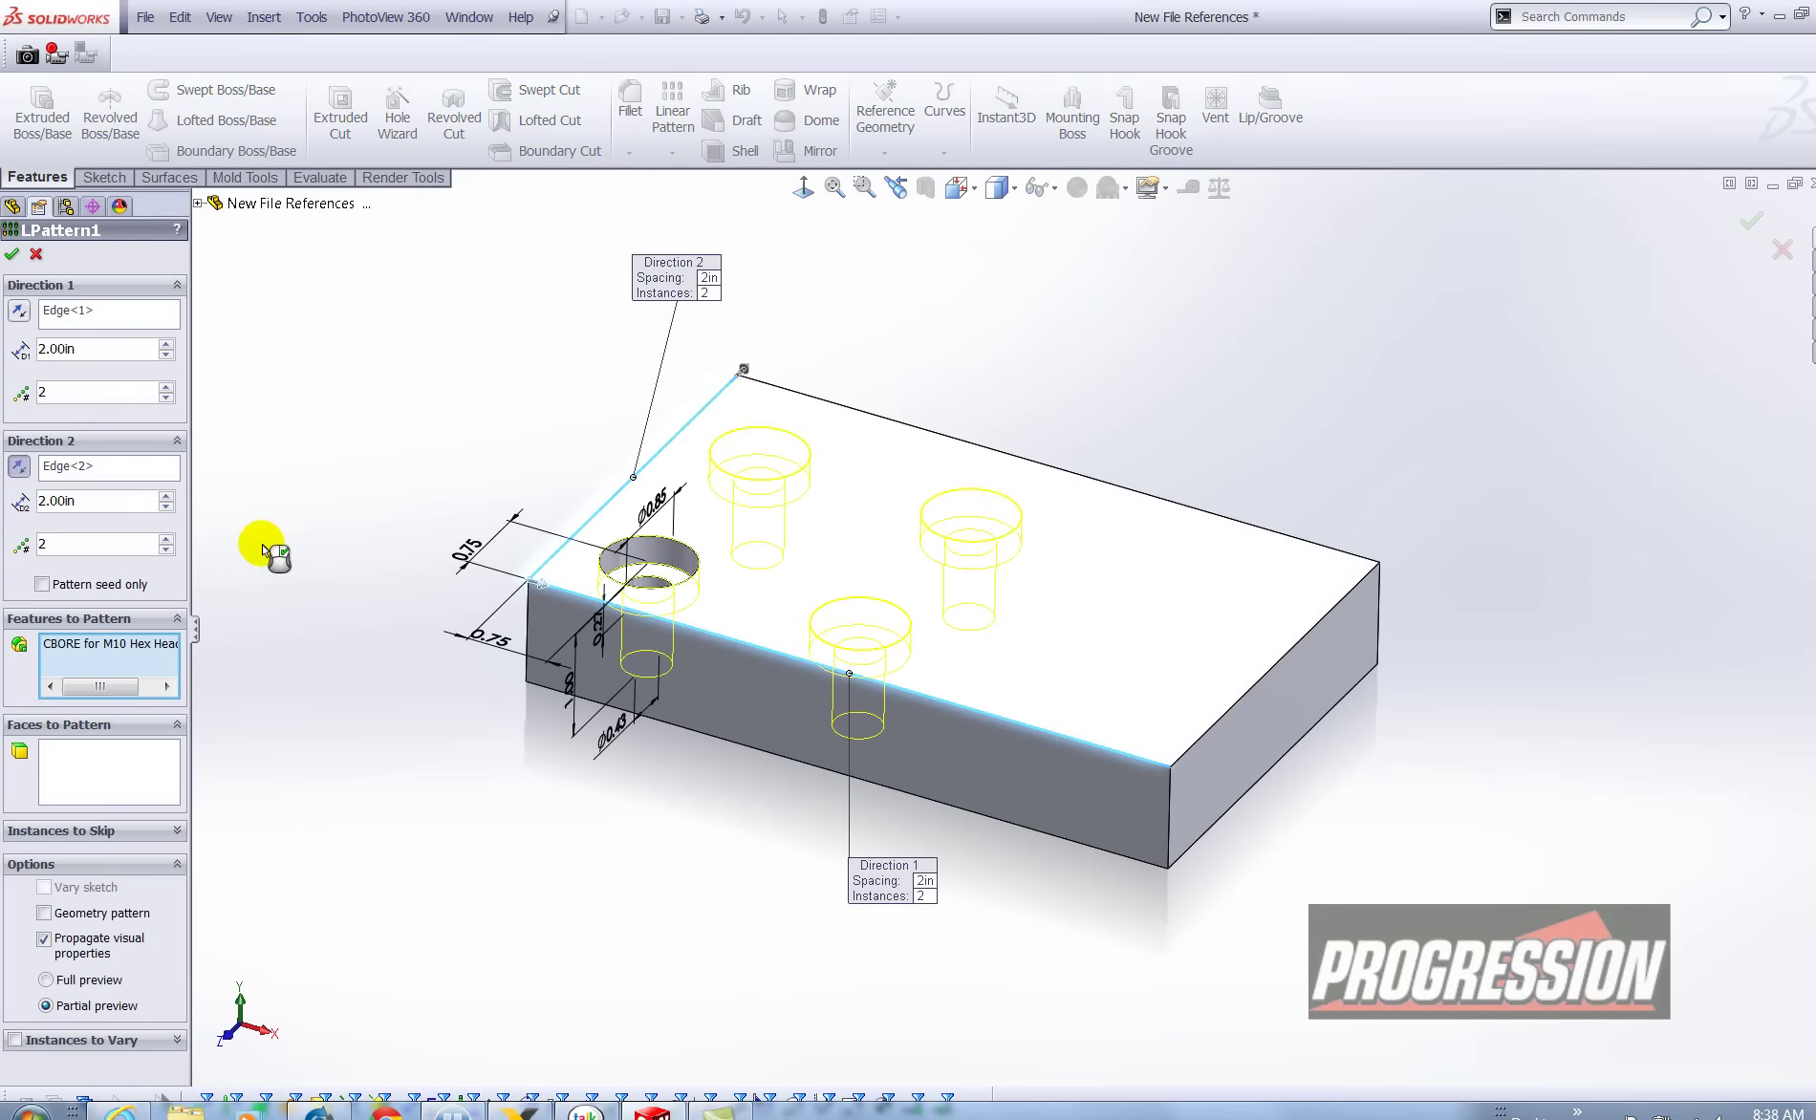
left_click(58, 830)
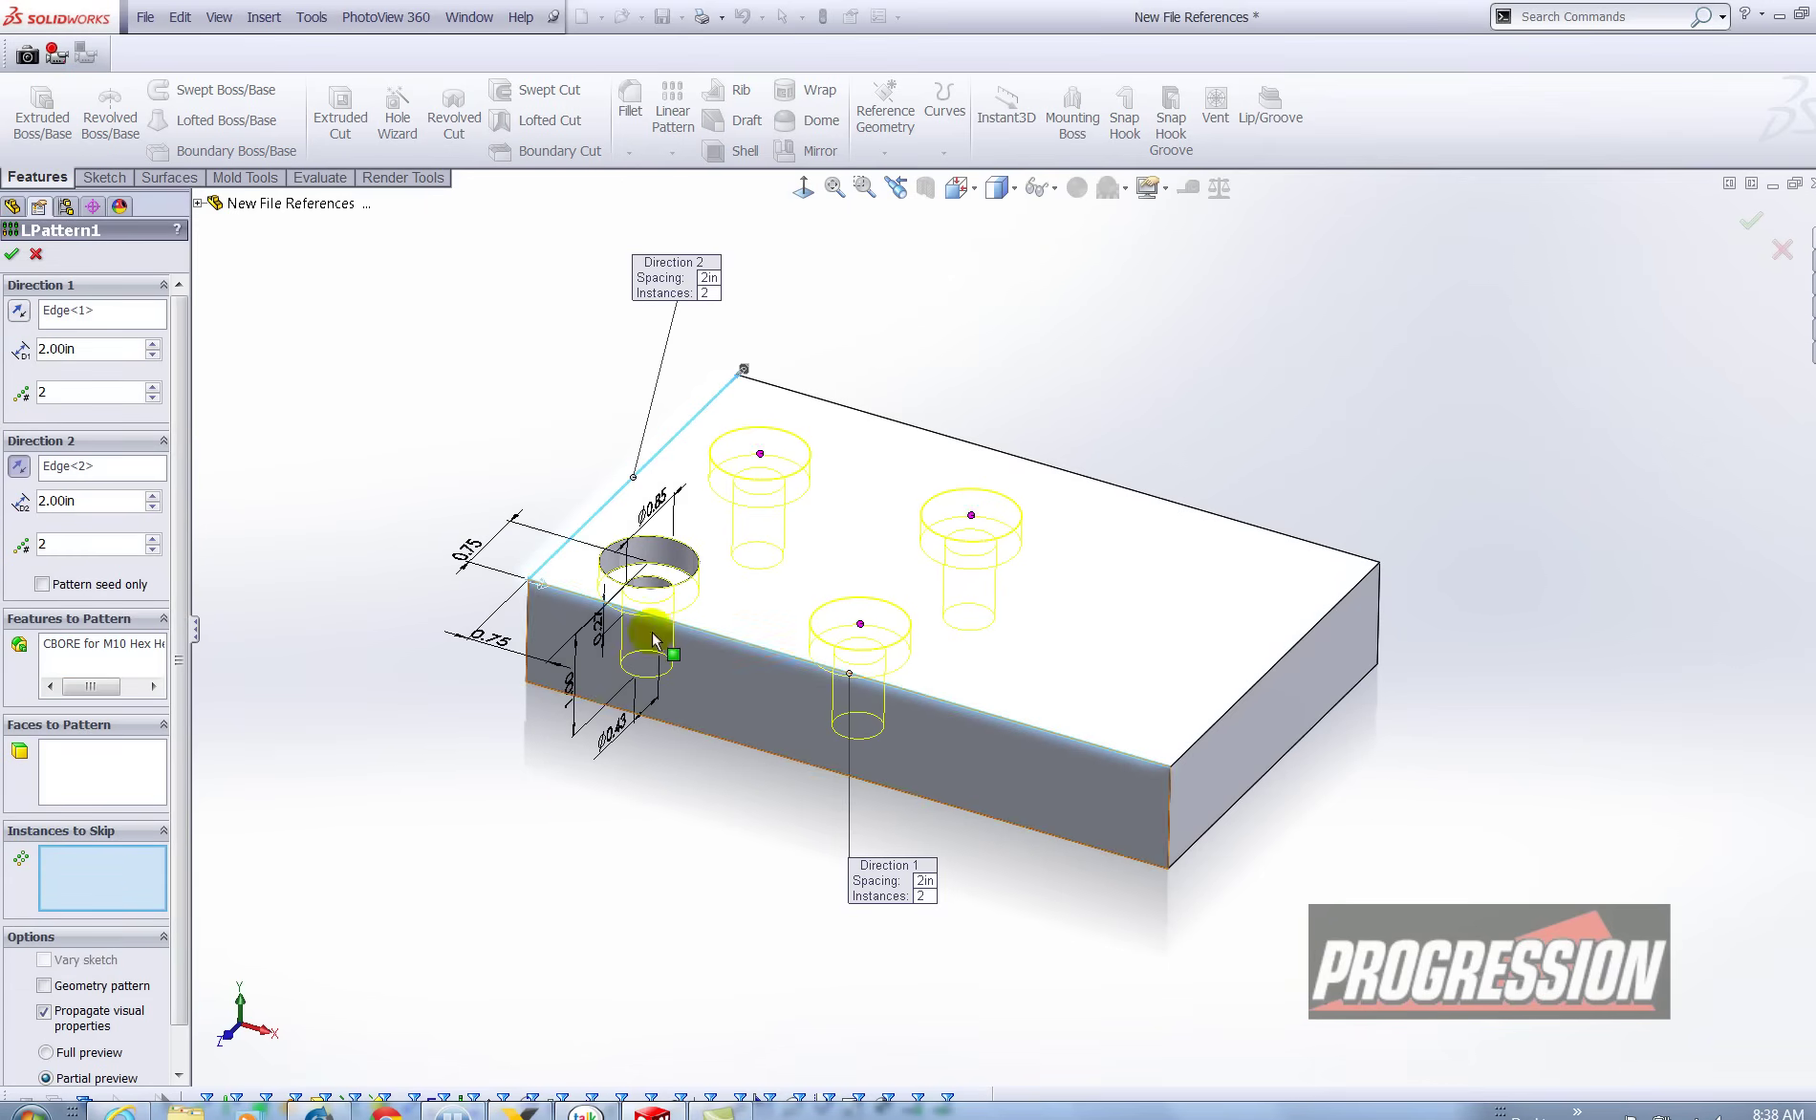
left_click(759, 455)
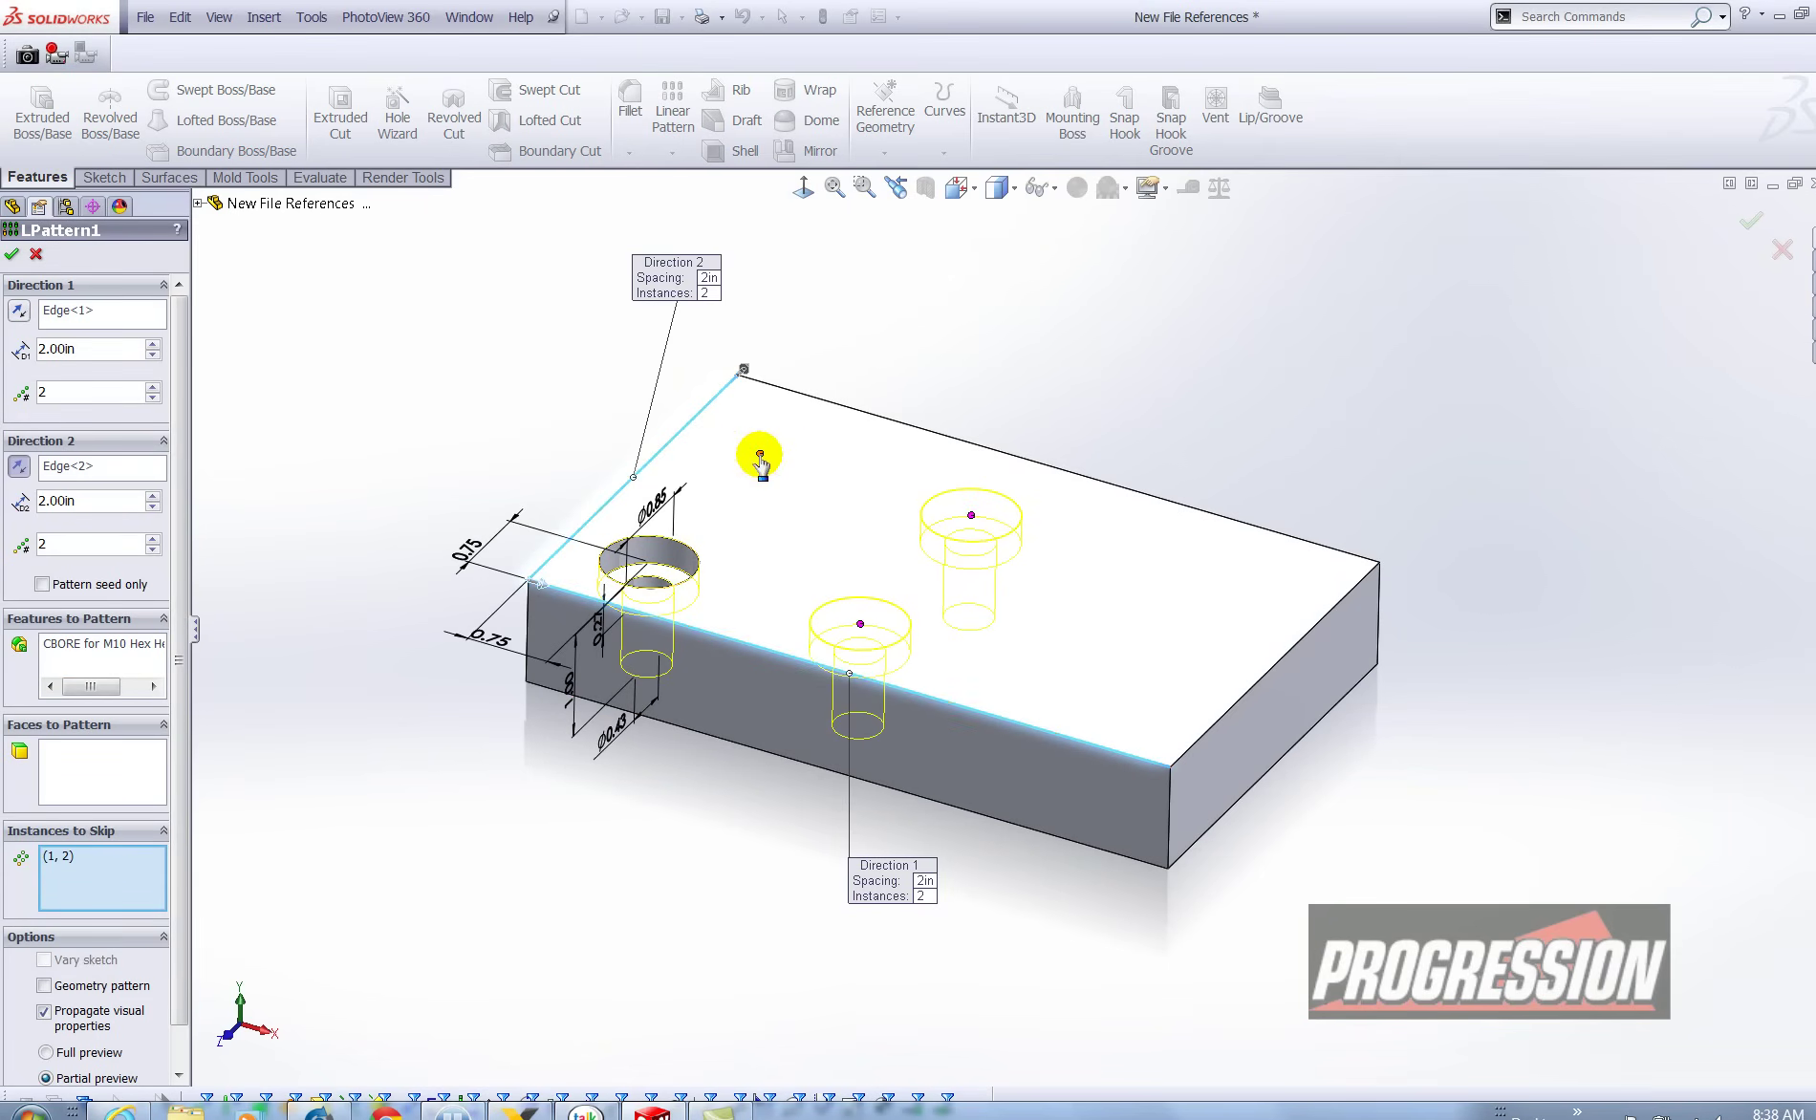
left_click(861, 626)
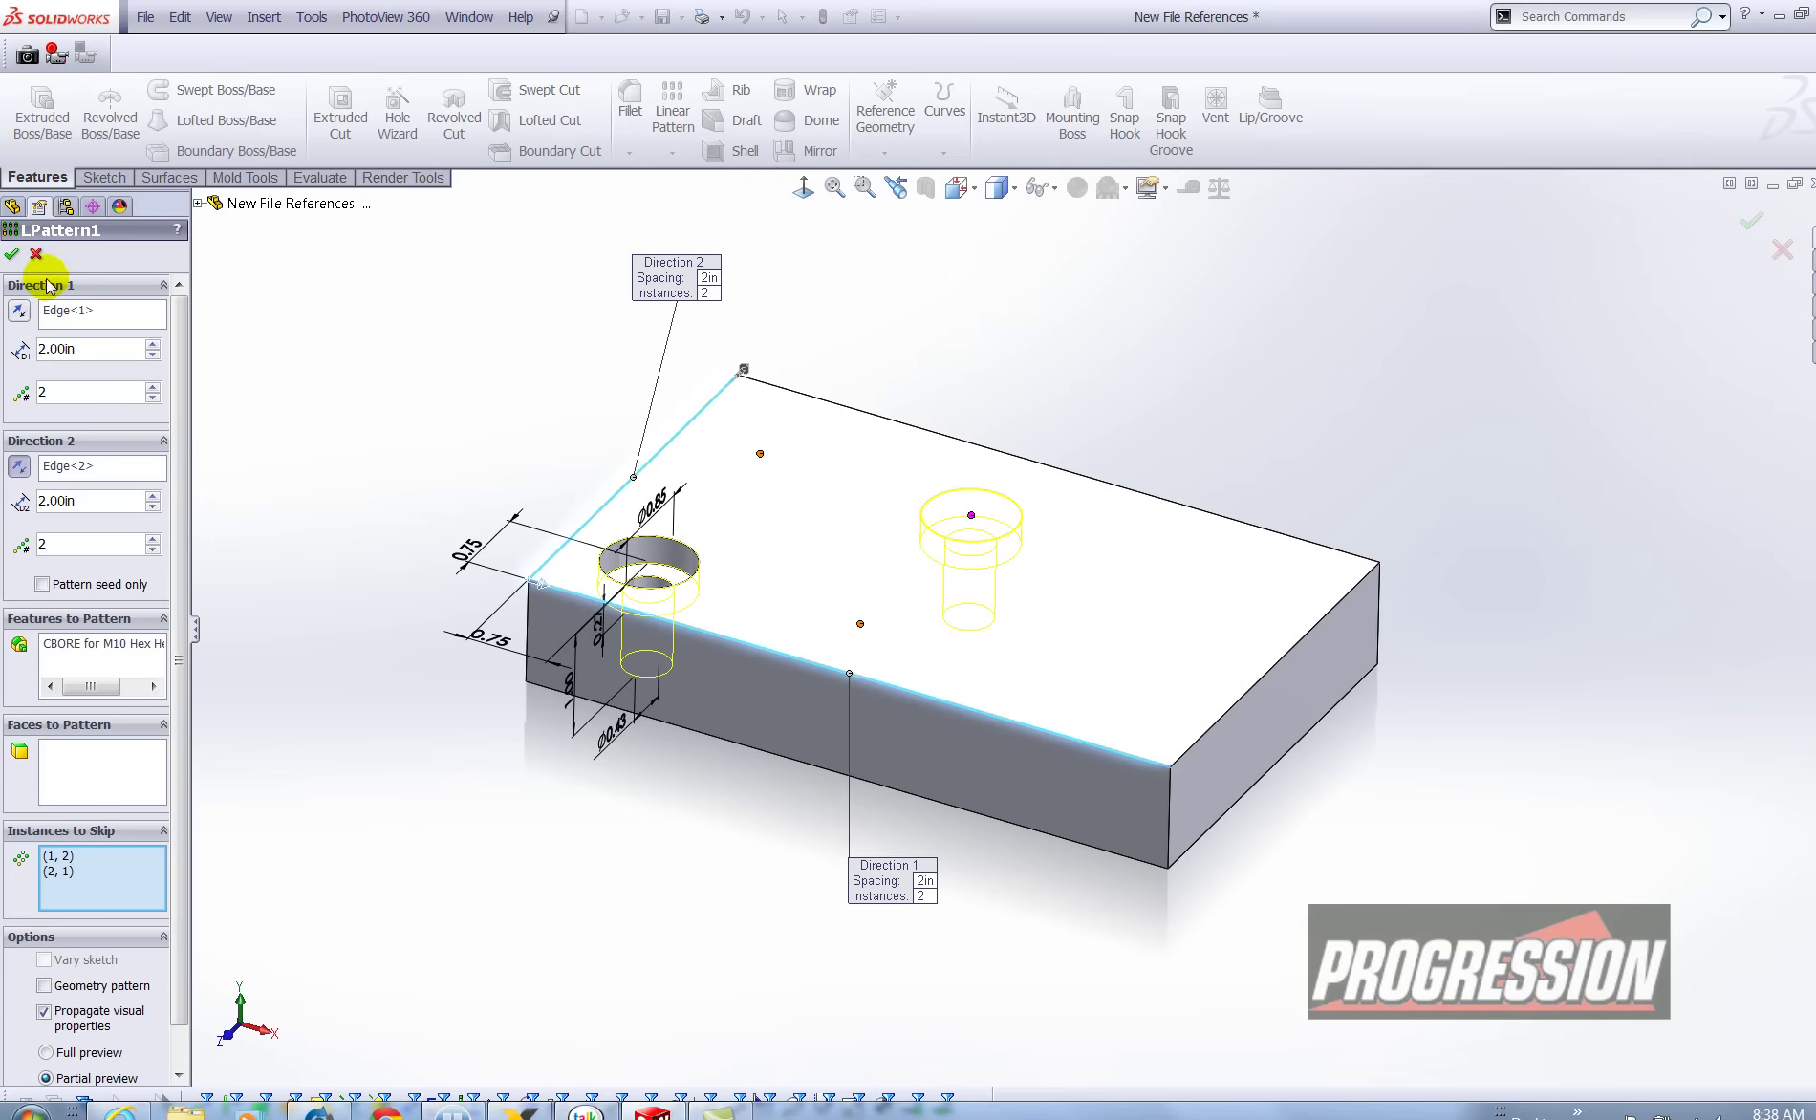
left_click(12, 253)
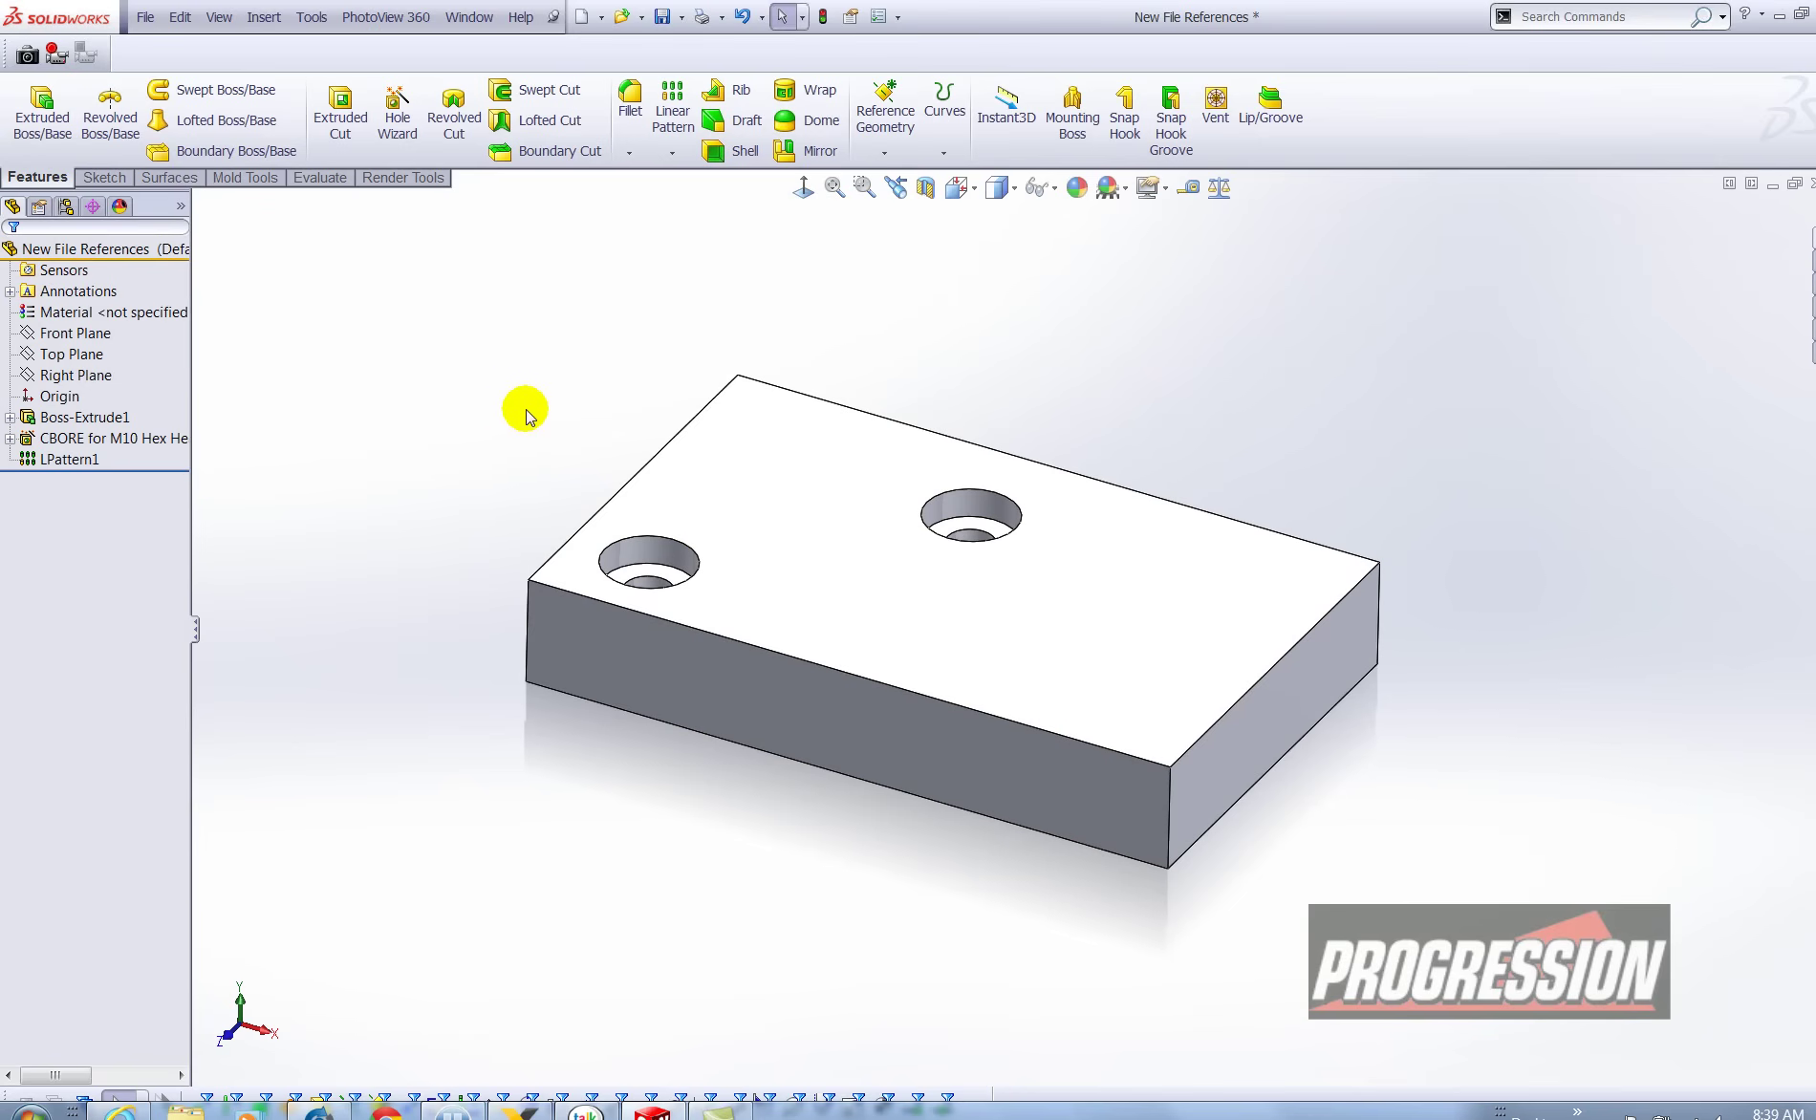
Step: Save the modified two-hole New File References part
left_click(662, 17)
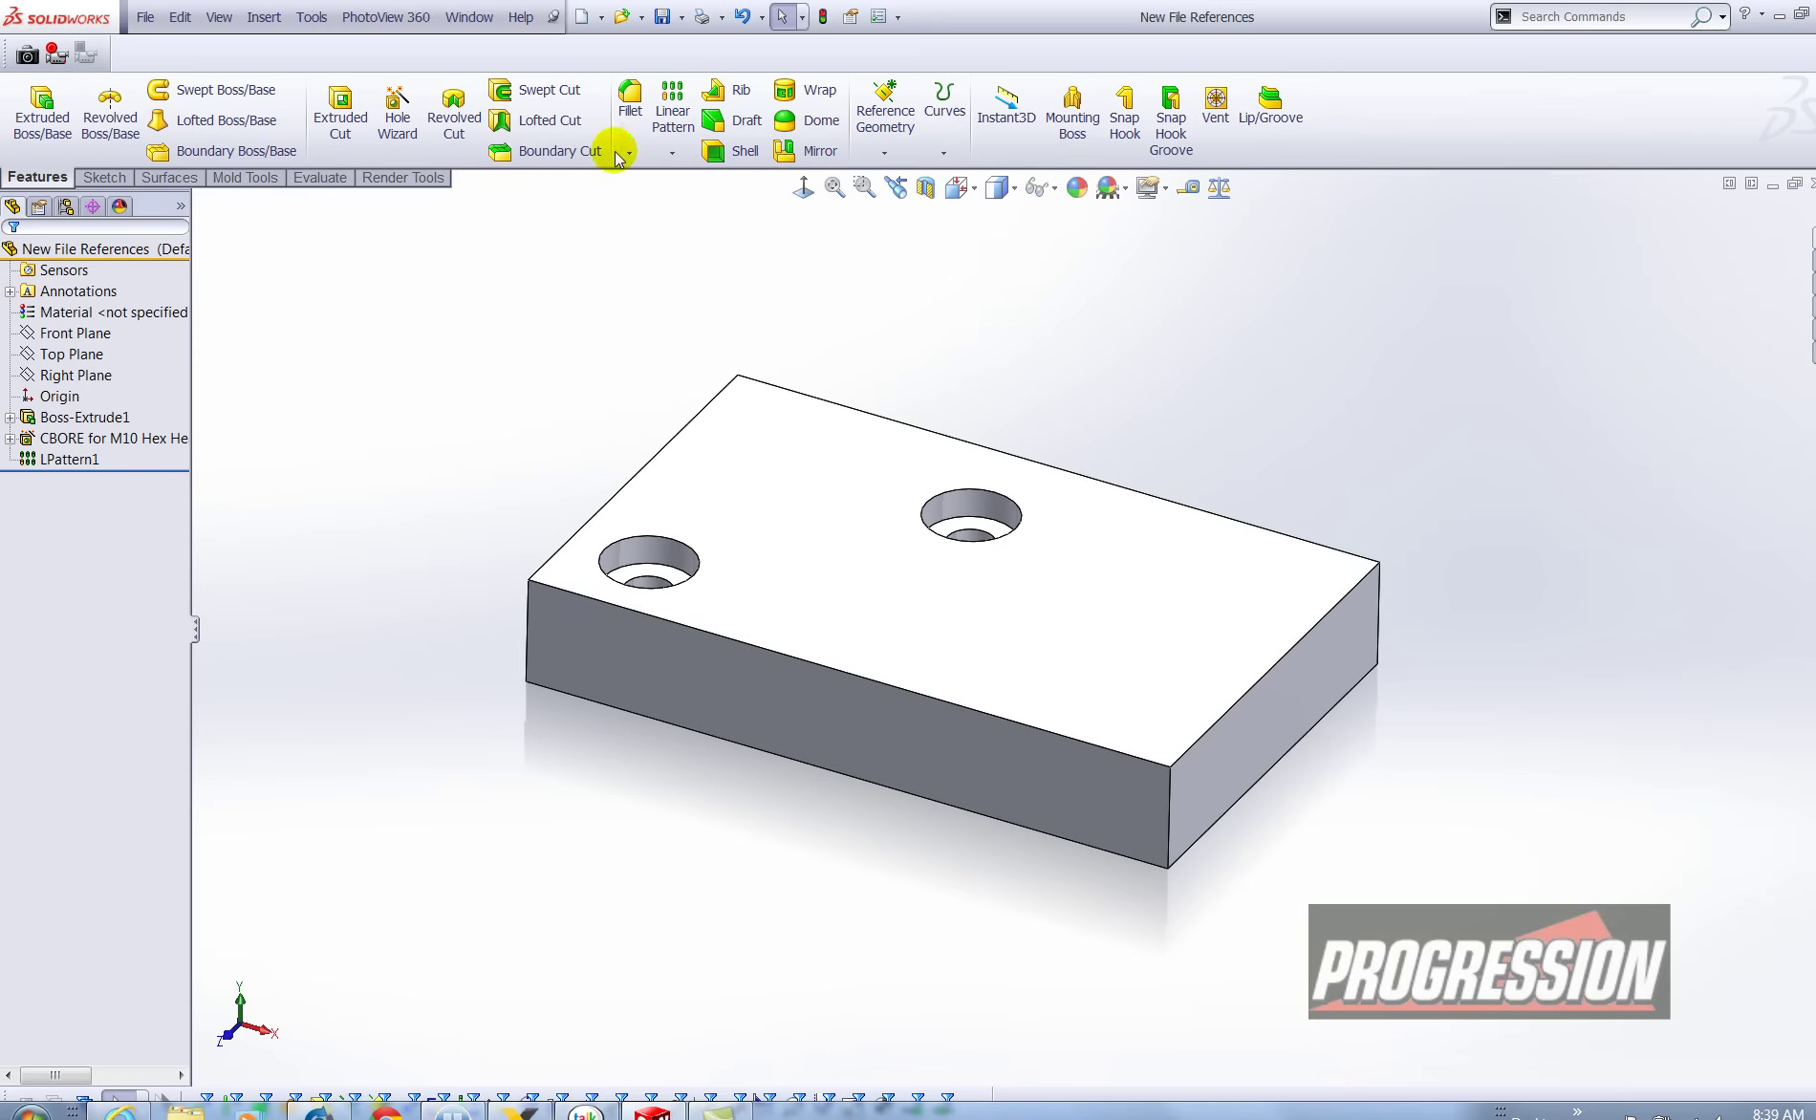
Step: Select the New File References drawing in the Open dialog and review its referenced files
left_click(622, 18)
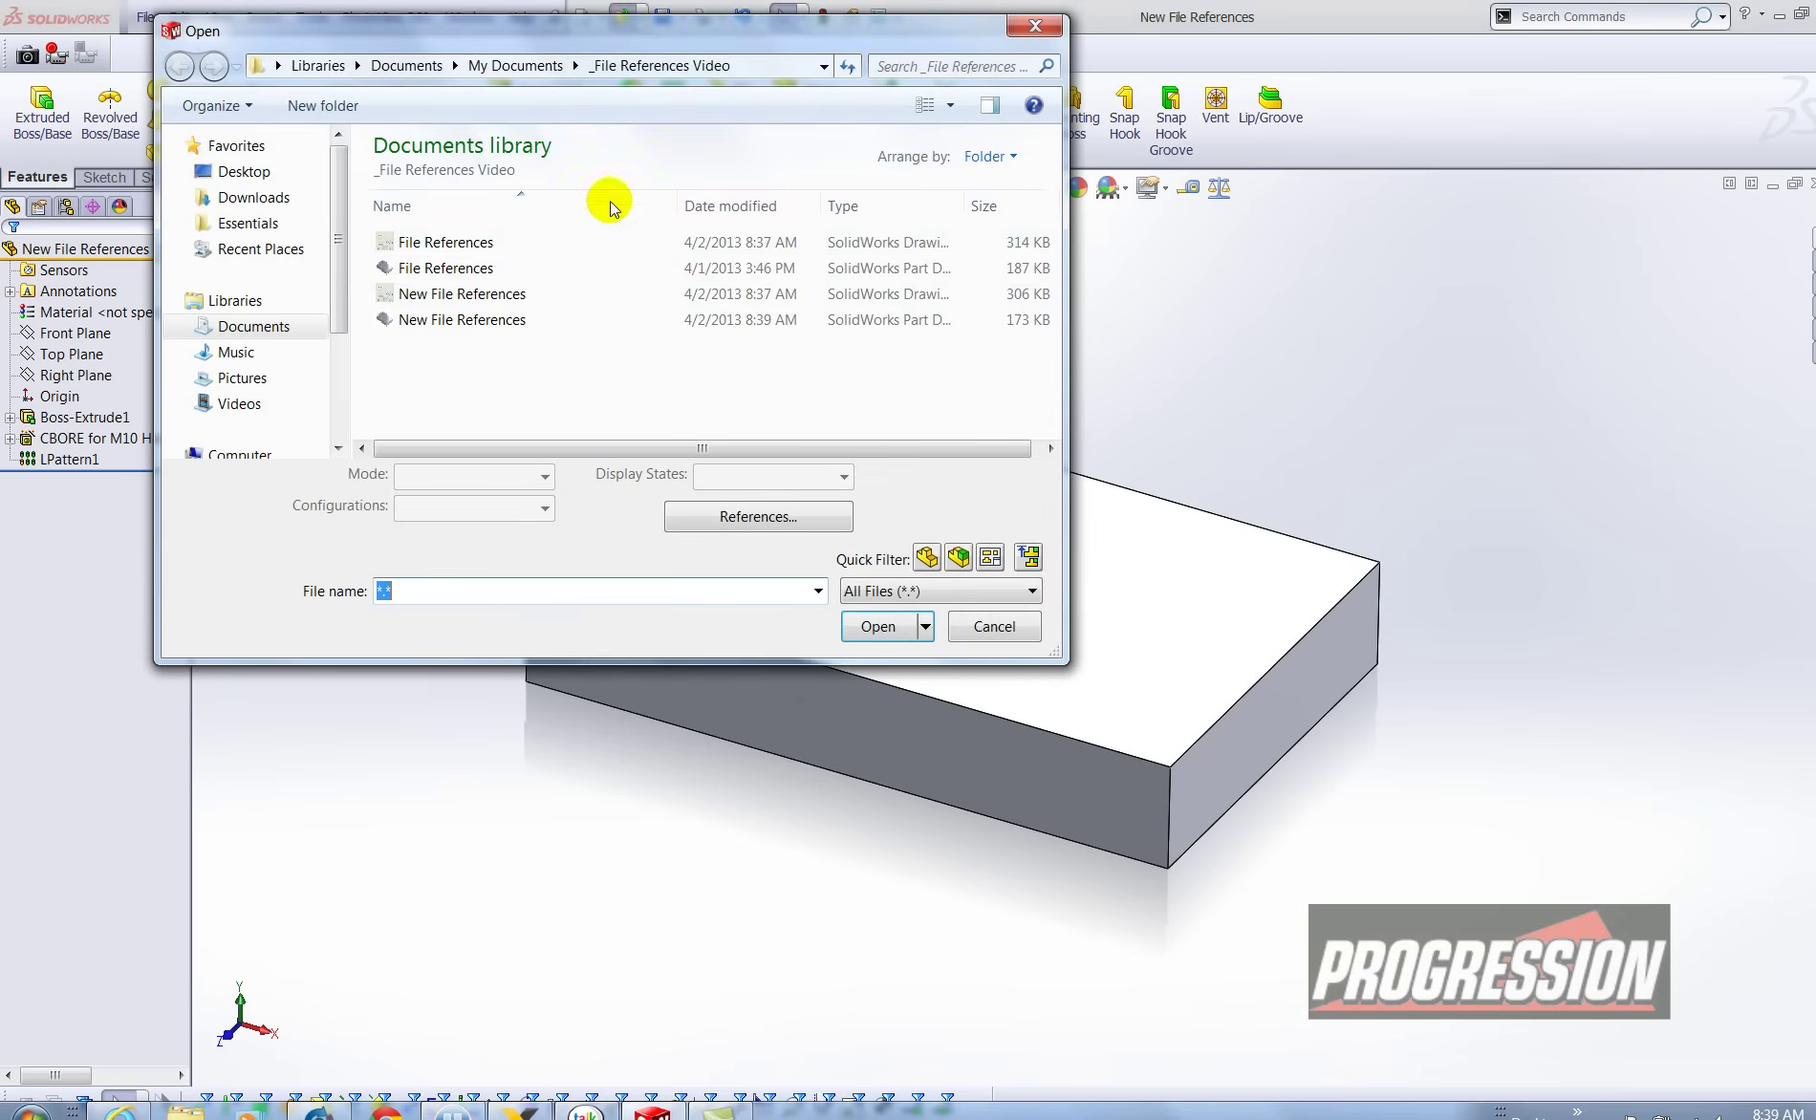
left_click(441, 295)
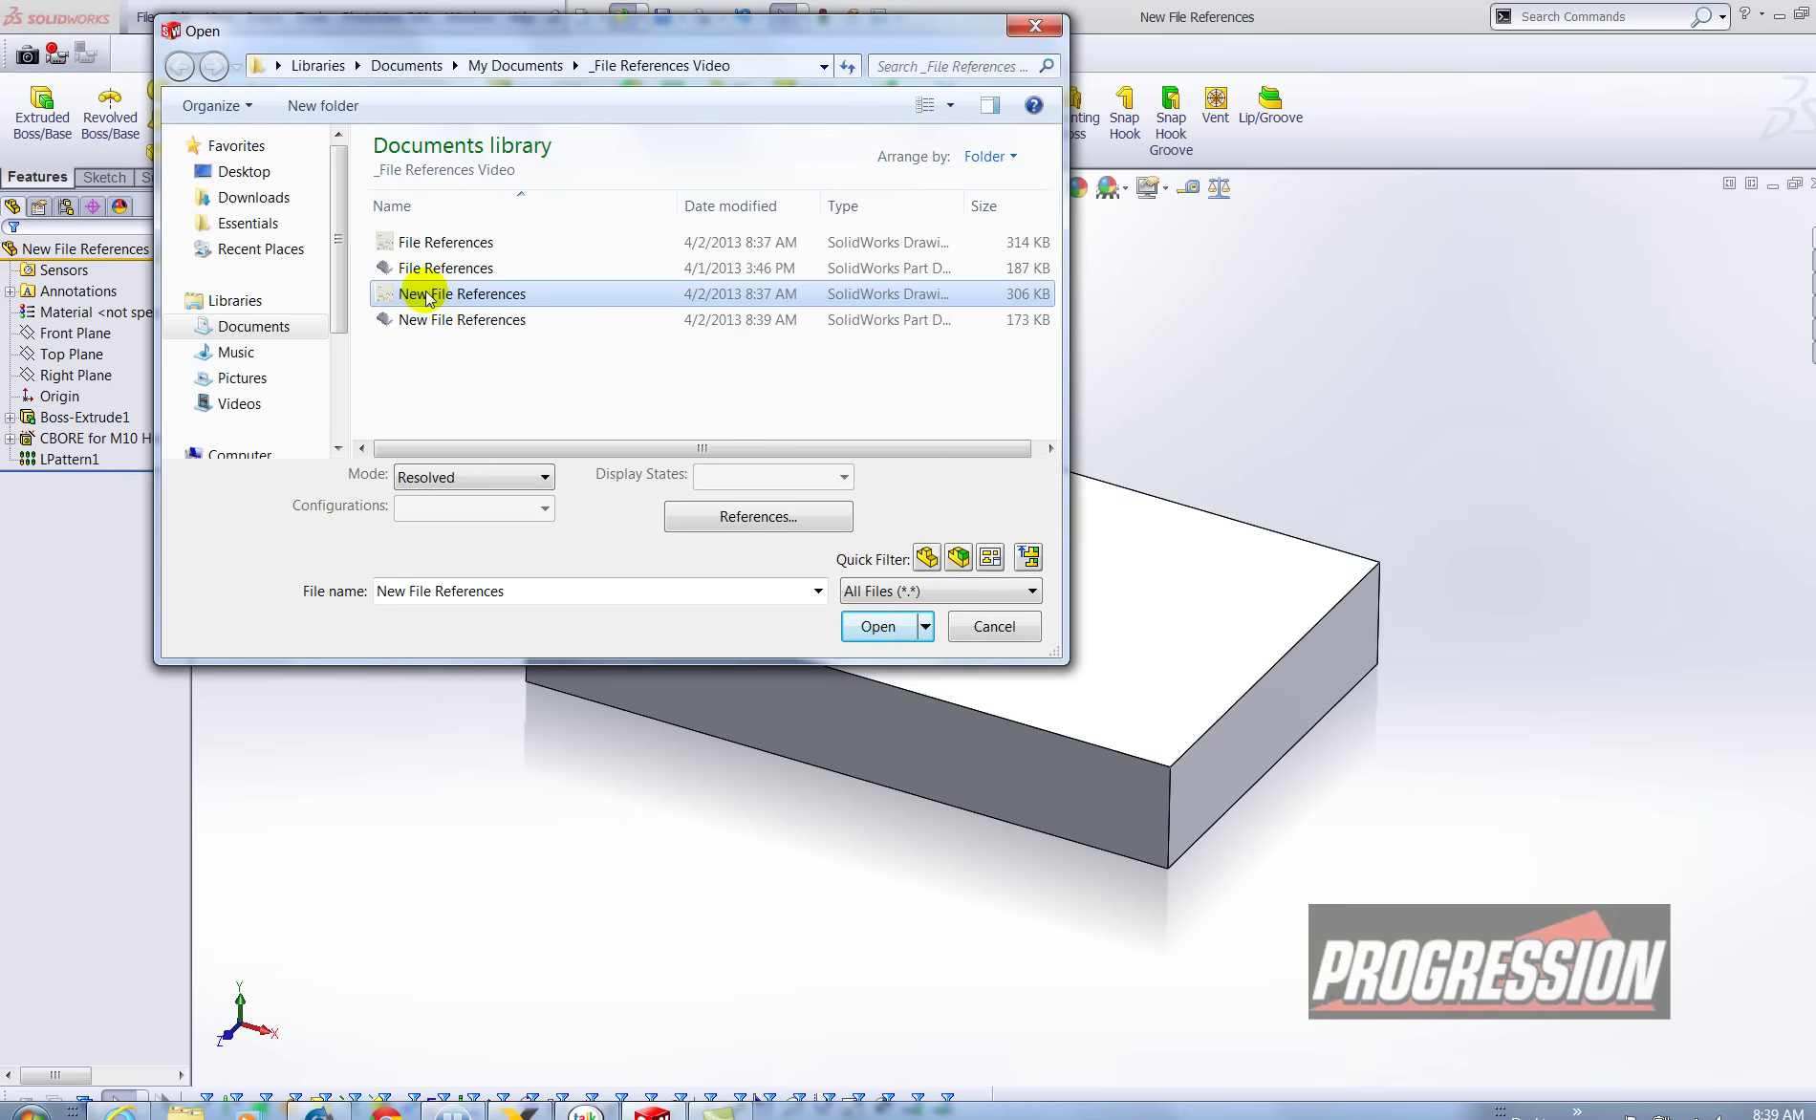
left_click(684, 526)
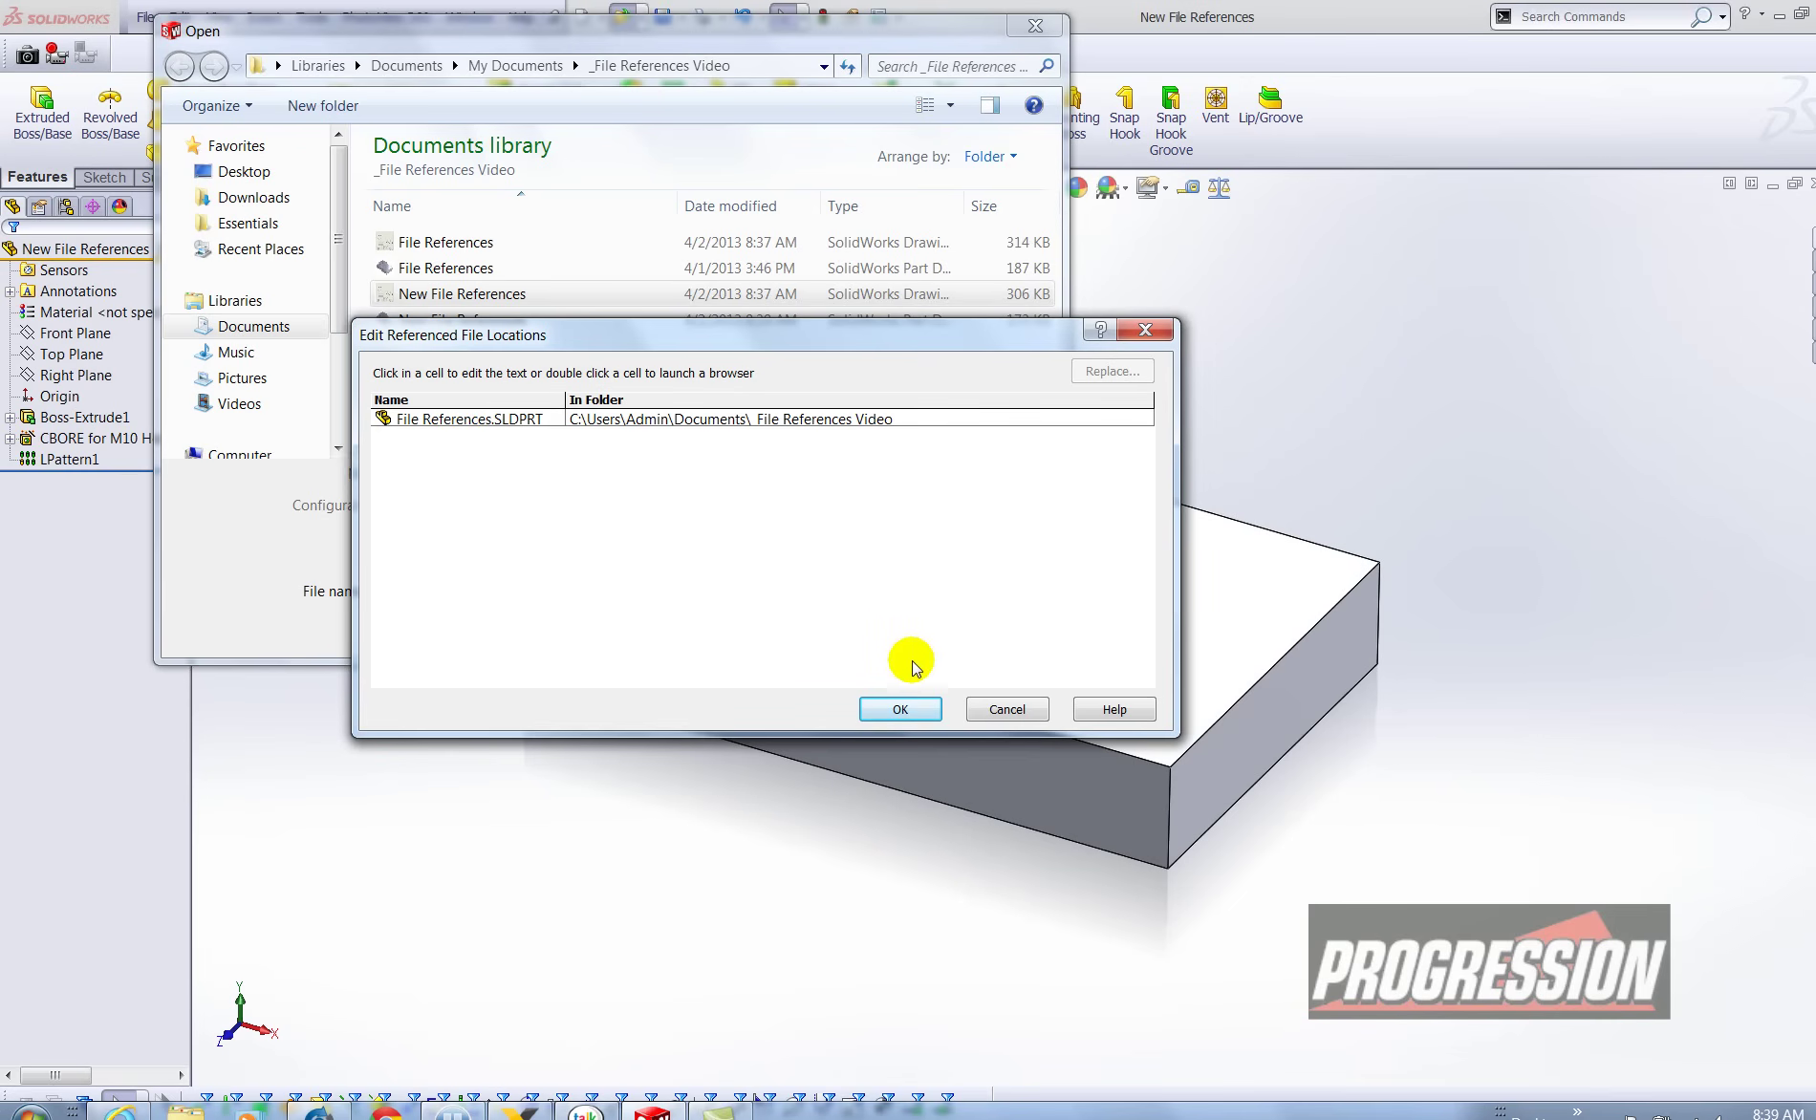
Step: Open the New File References drawing and inspect the model behind Drawing View4
left_click(993, 710)
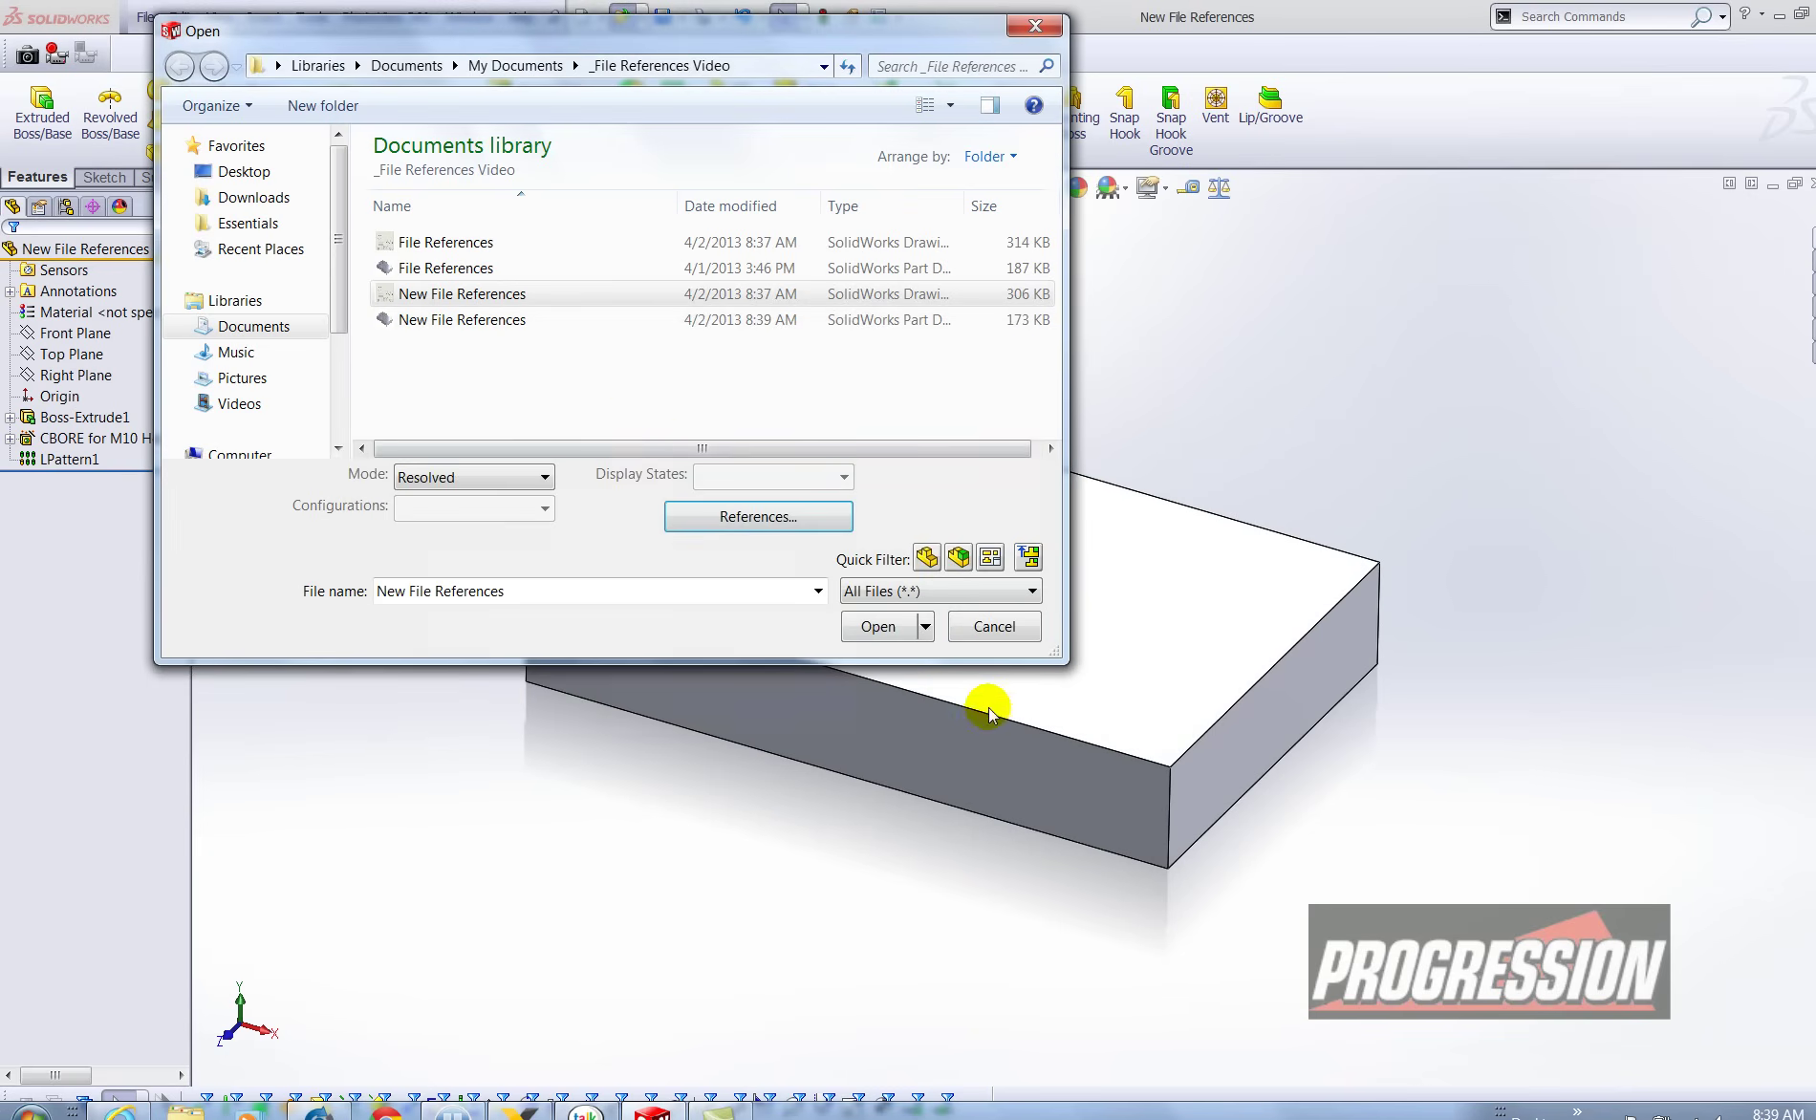
double_click(498, 301)
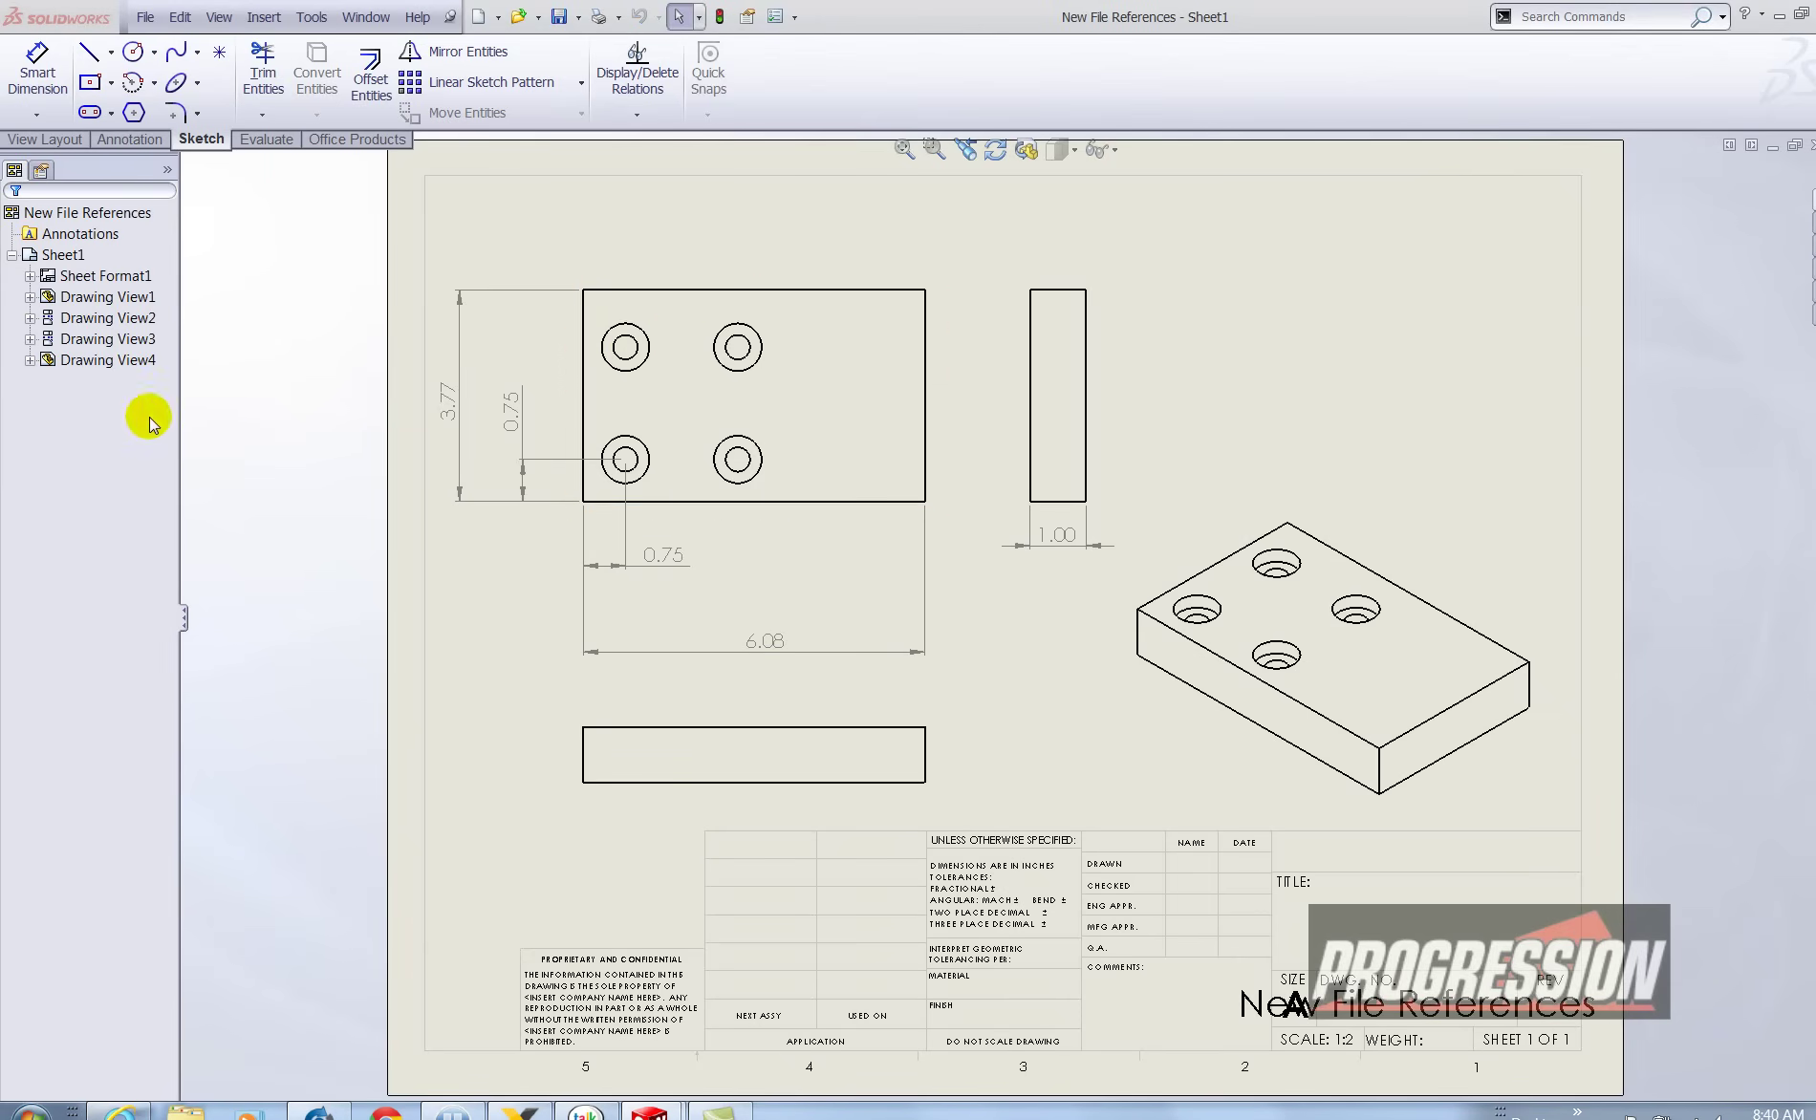
left_click(30, 361)
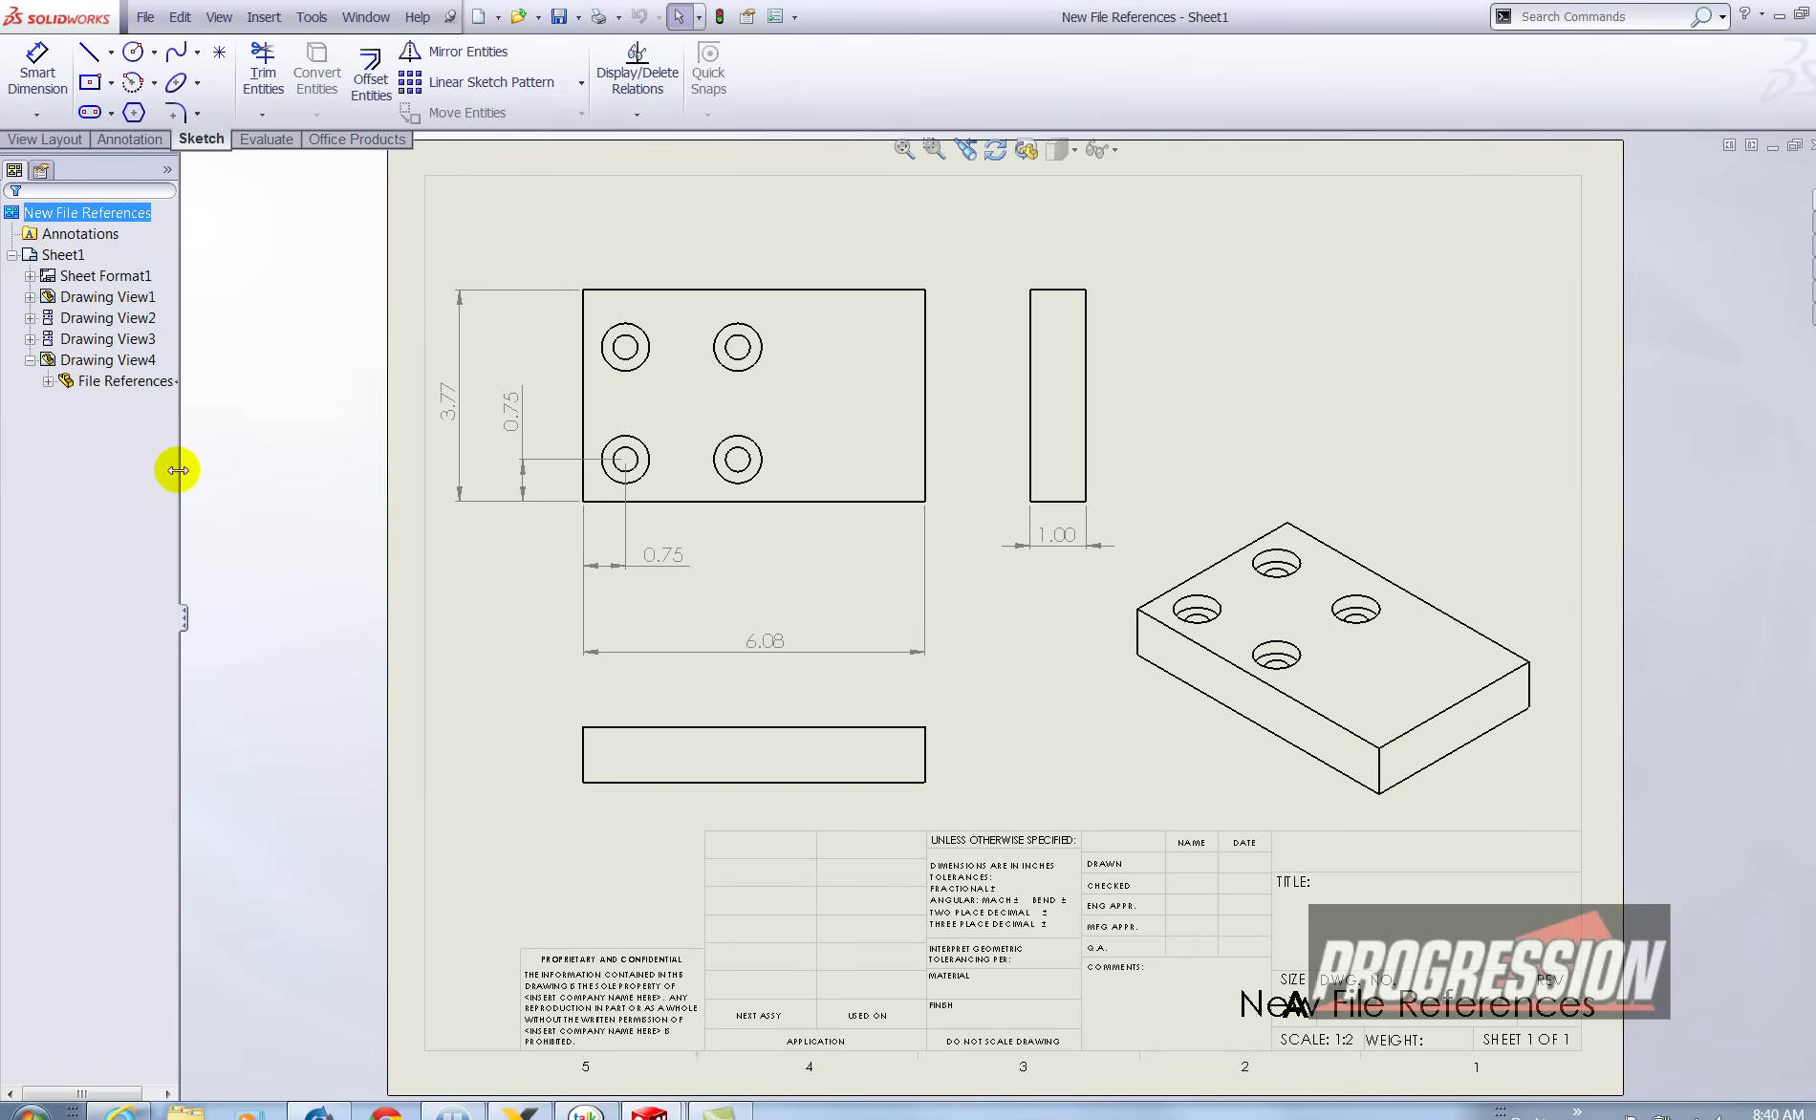
left_click_drag(178, 470, 305, 457)
left_click(94, 383)
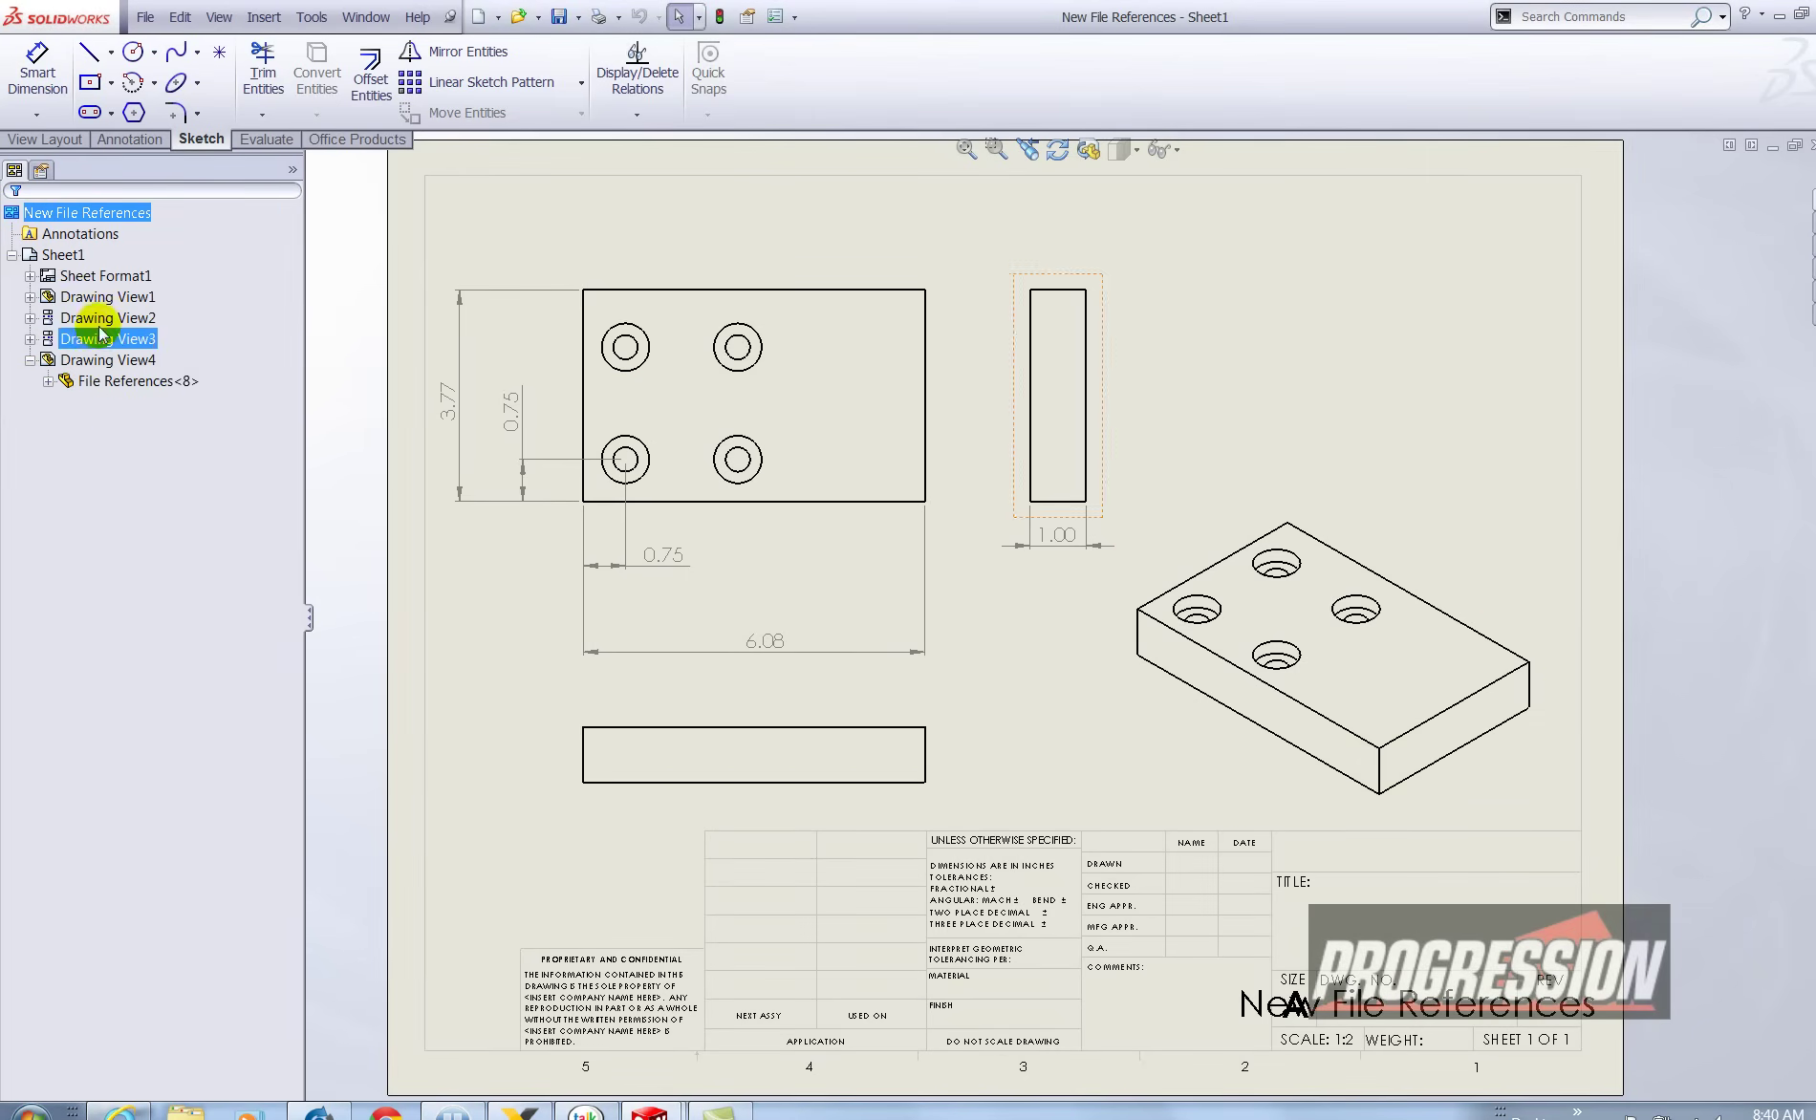
left_click(29, 361)
left_click(72, 362)
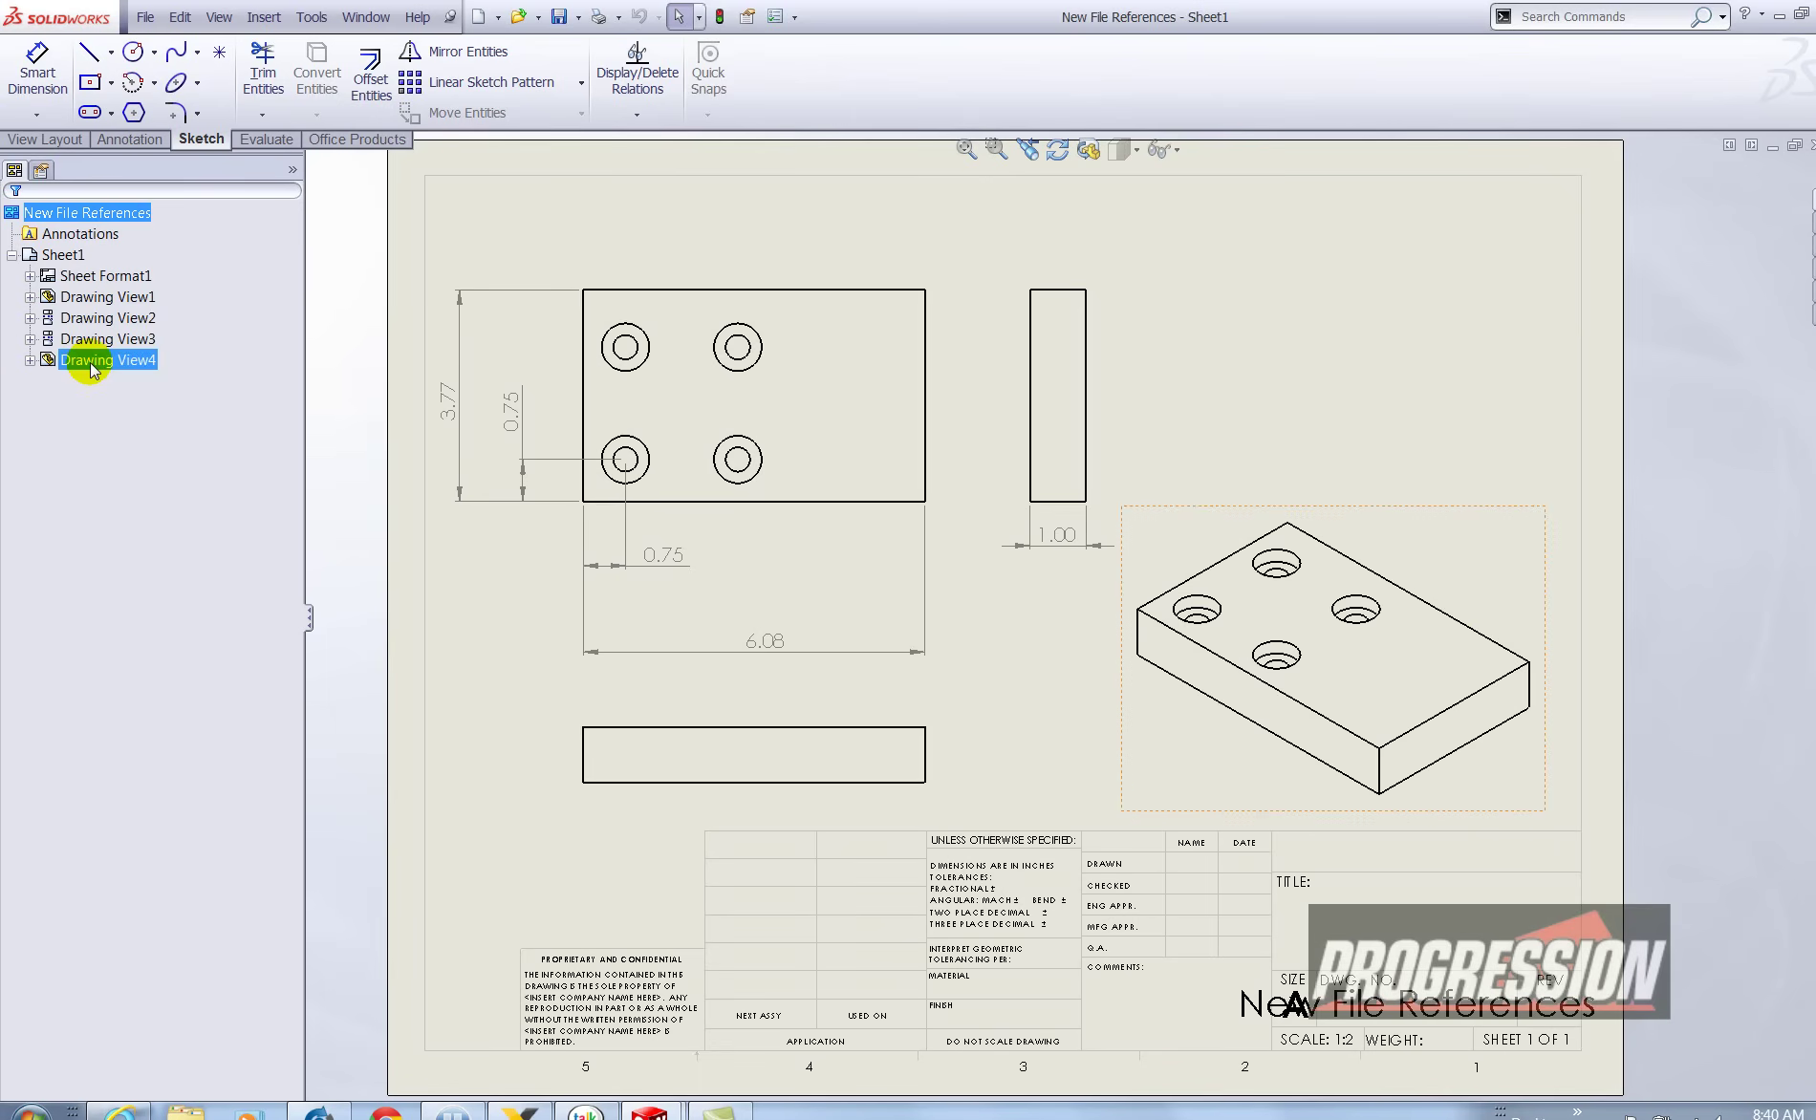
left_click(406, 342)
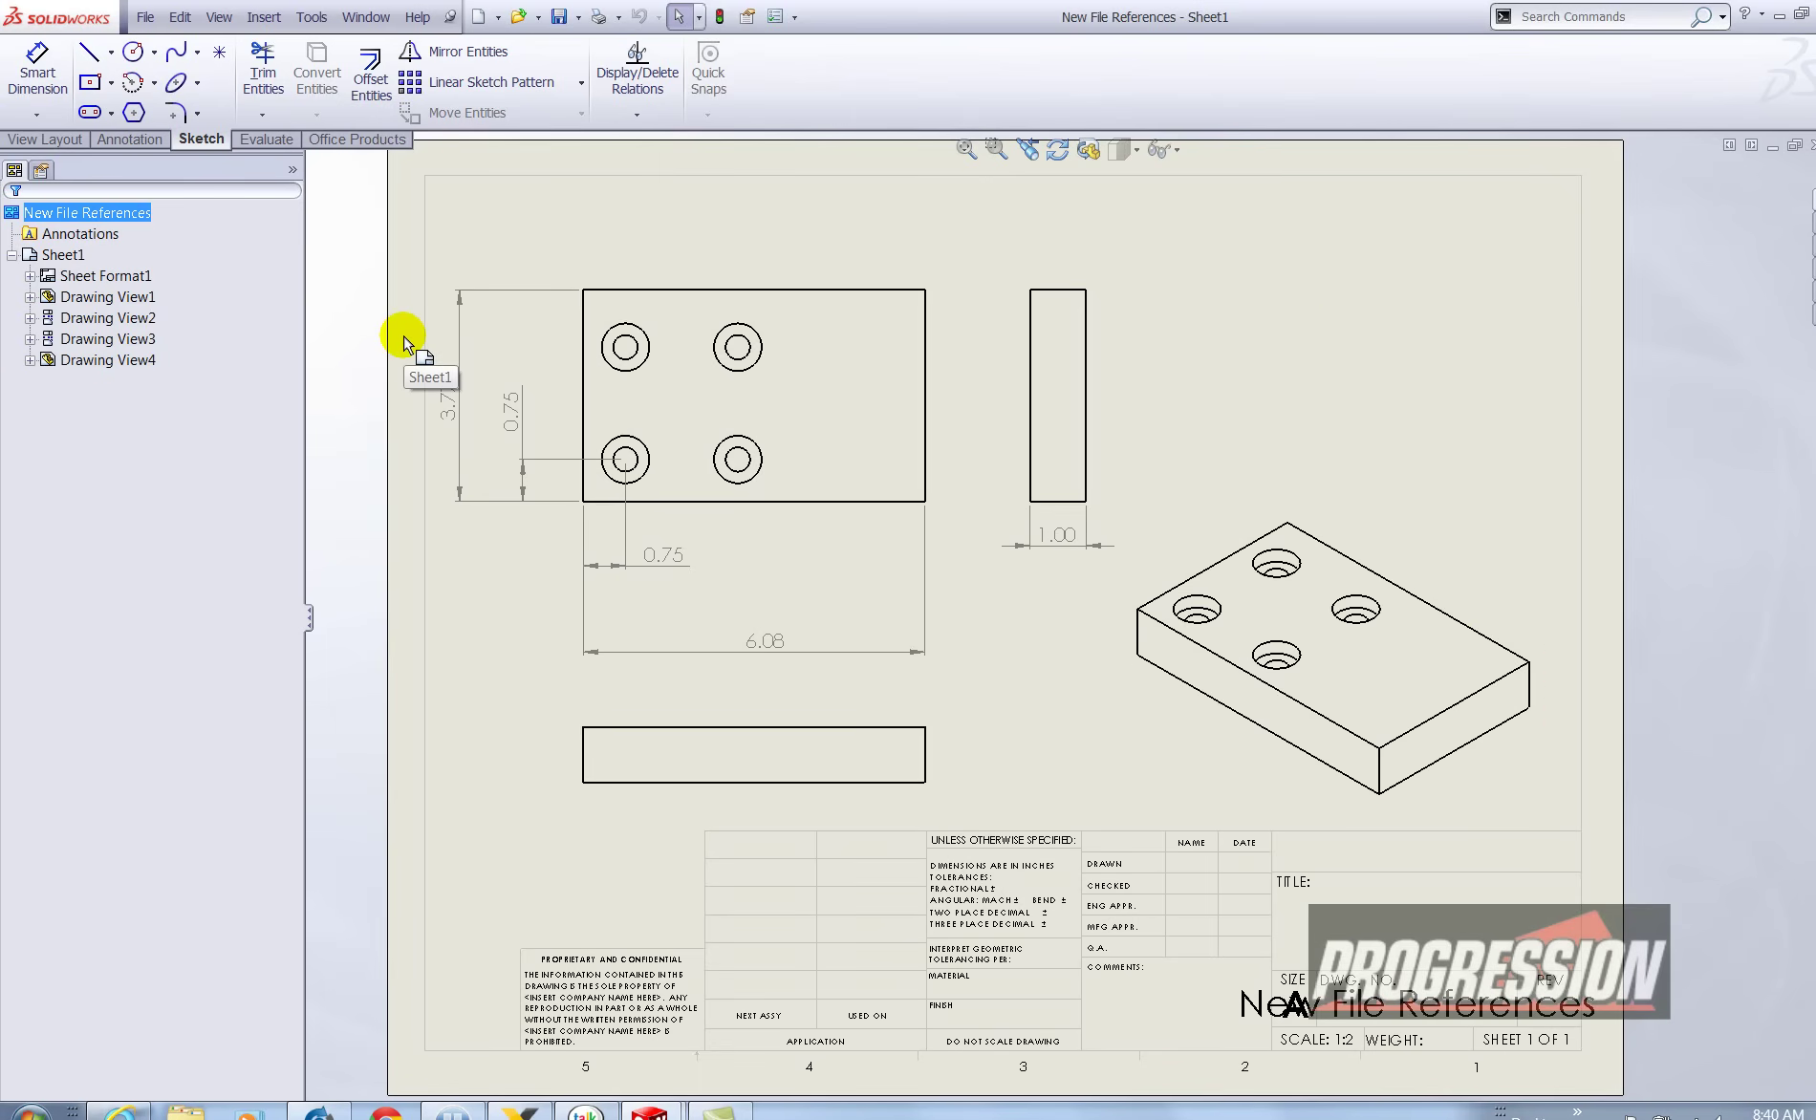
Step: Select the New File References drawing in the Open dialog
left_click(1810, 145)
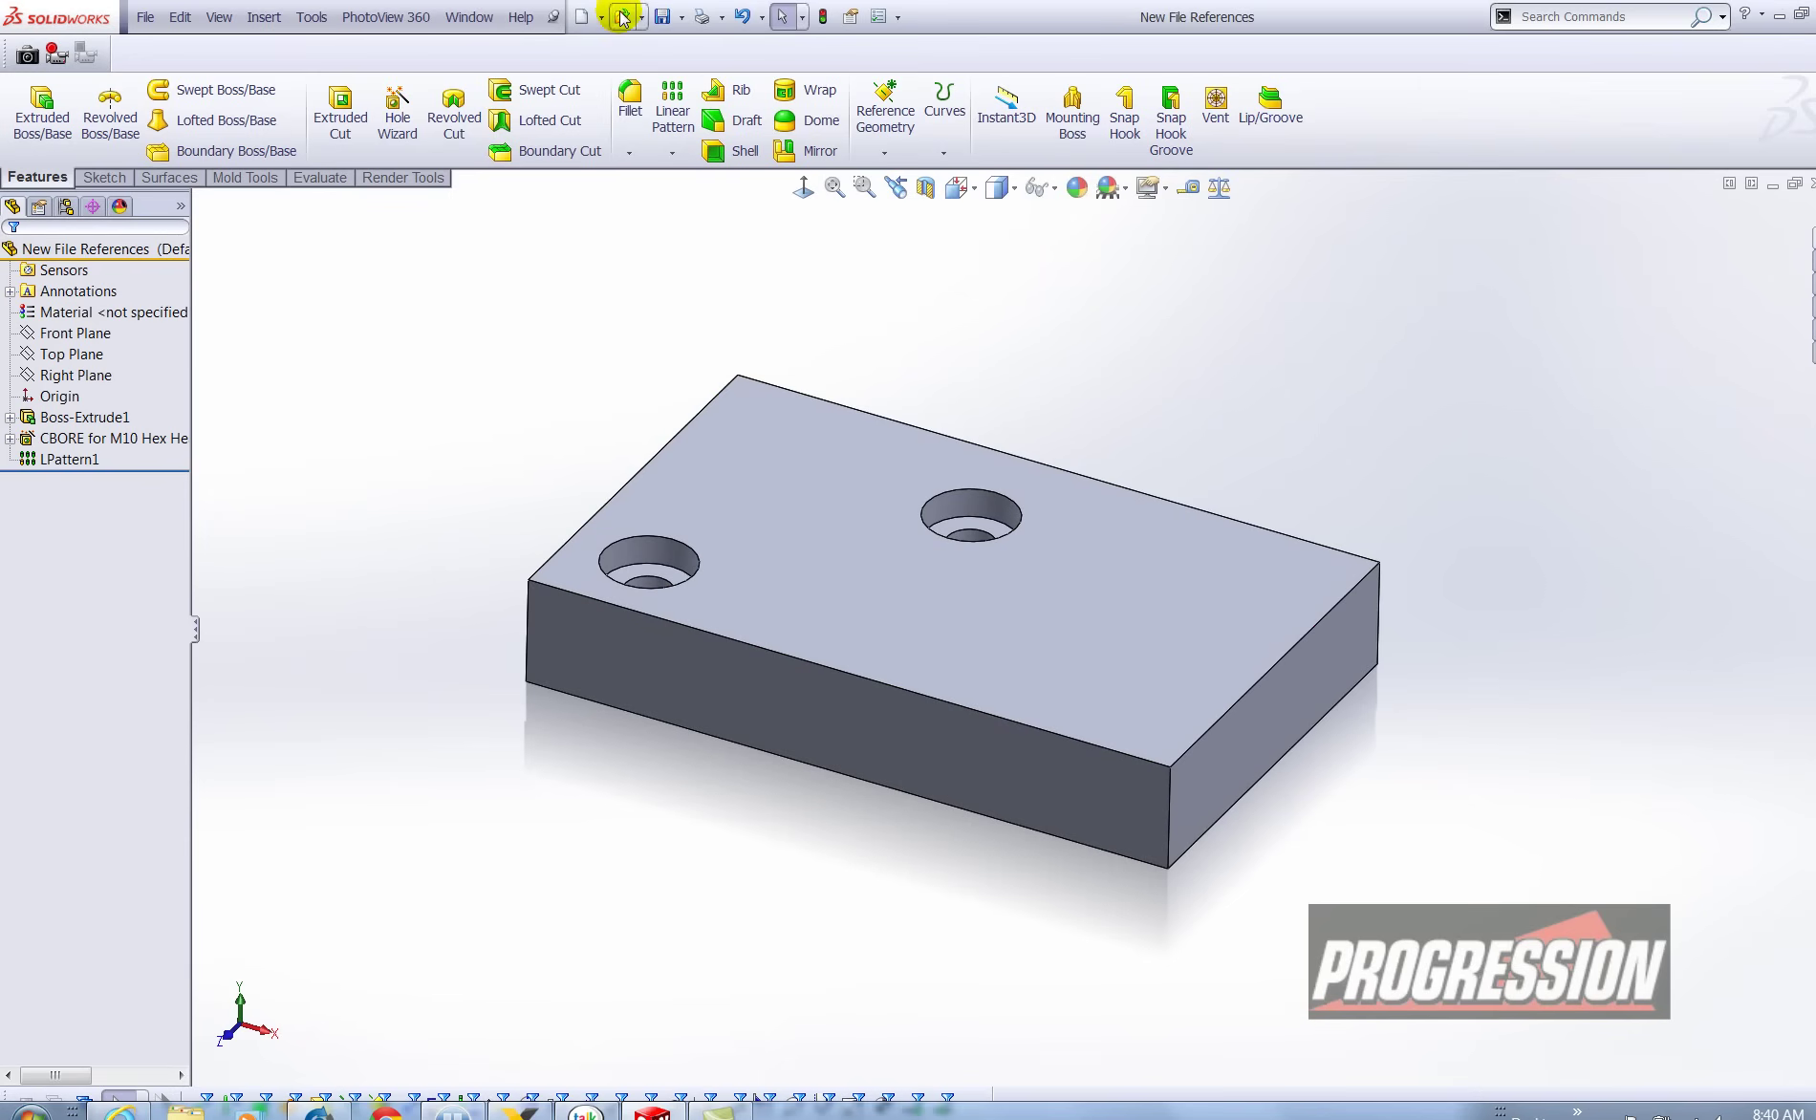
left_click(623, 18)
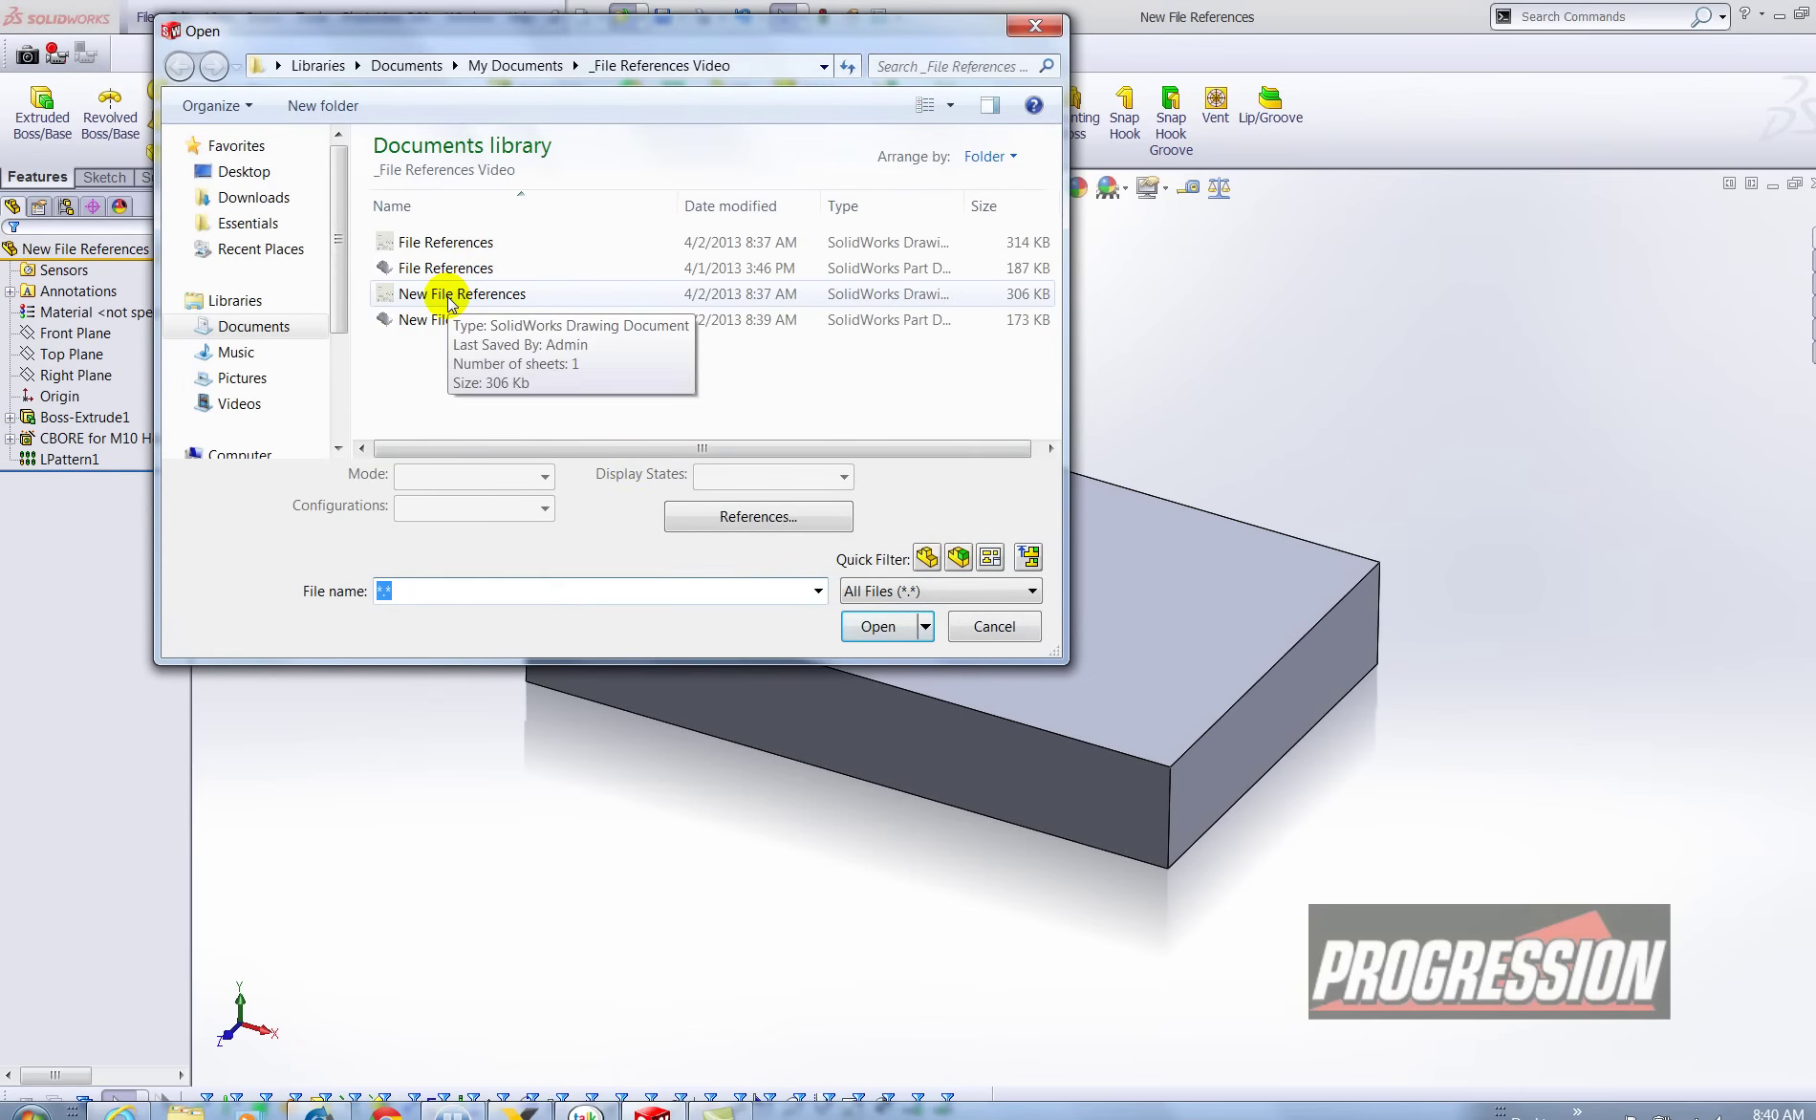
left_click(449, 298)
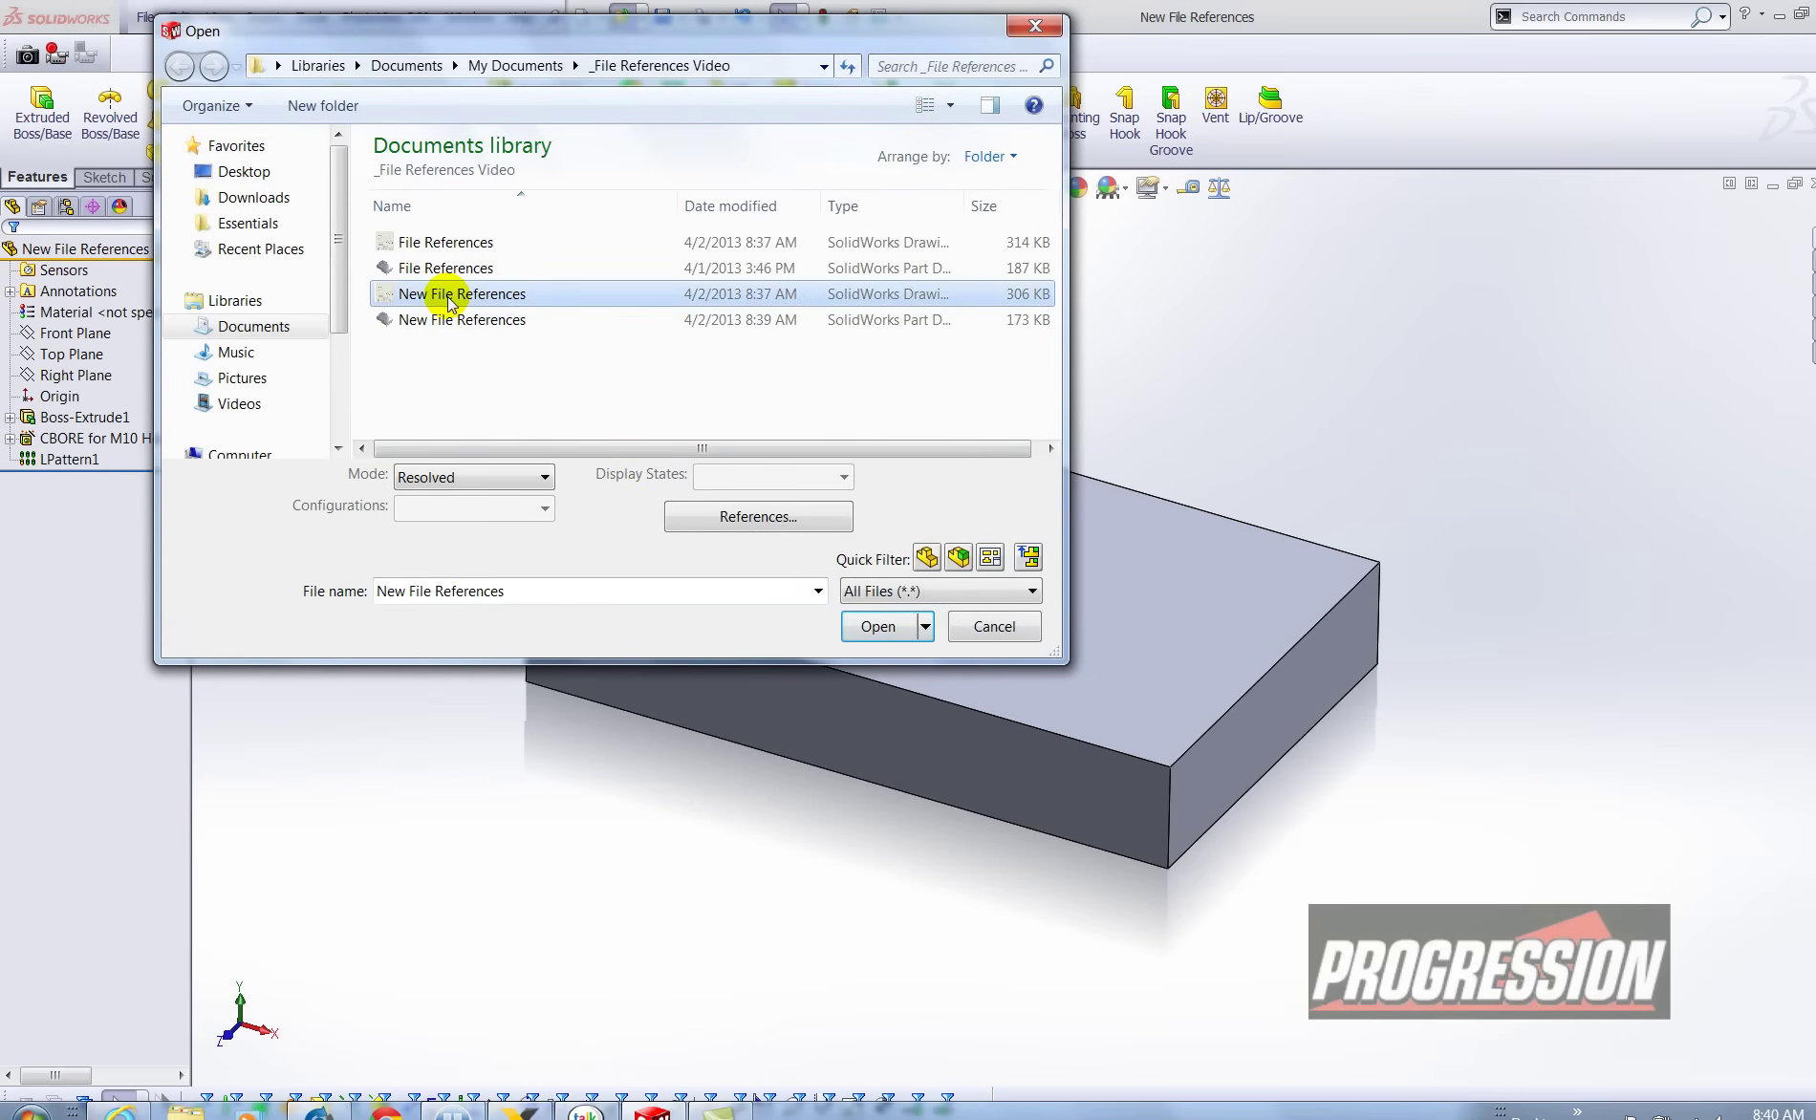
Step: Replace the drawing's File References.SLDPRT reference with New File References.SLDPRT
left_click(680, 525)
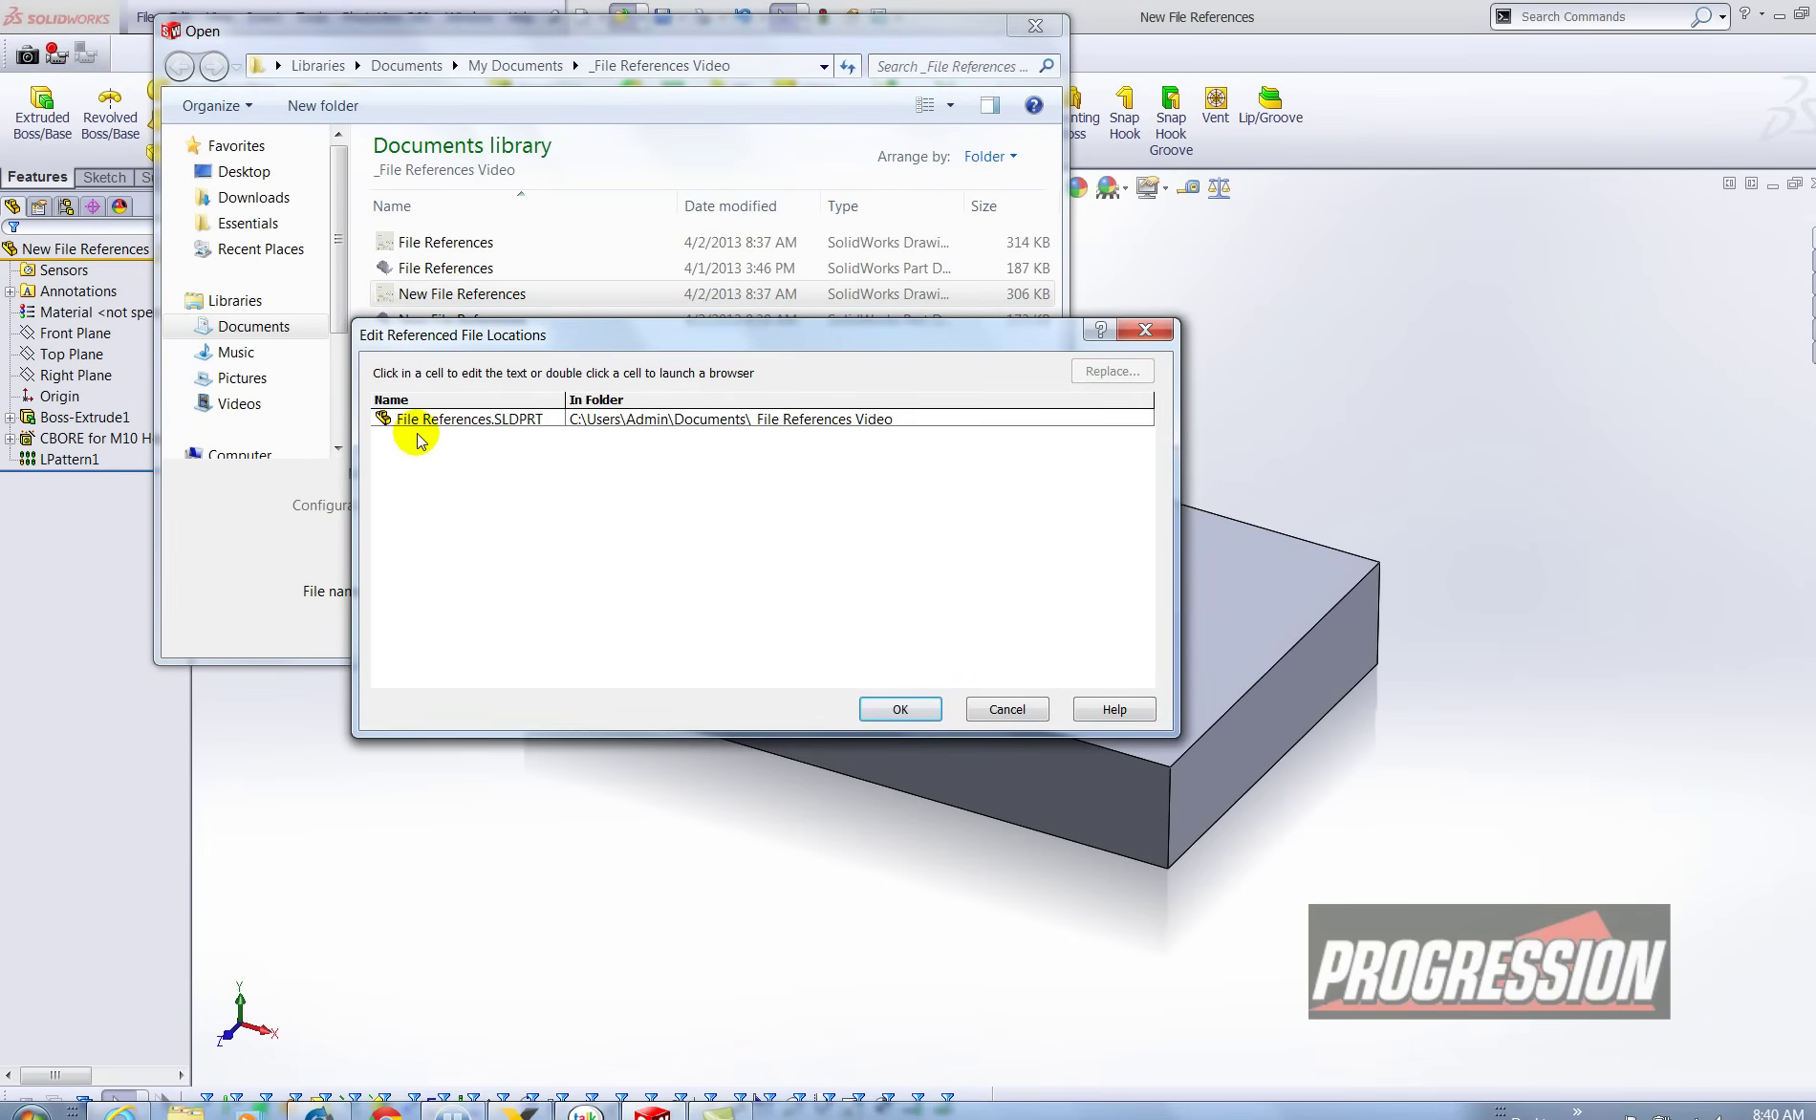
double_click(427, 420)
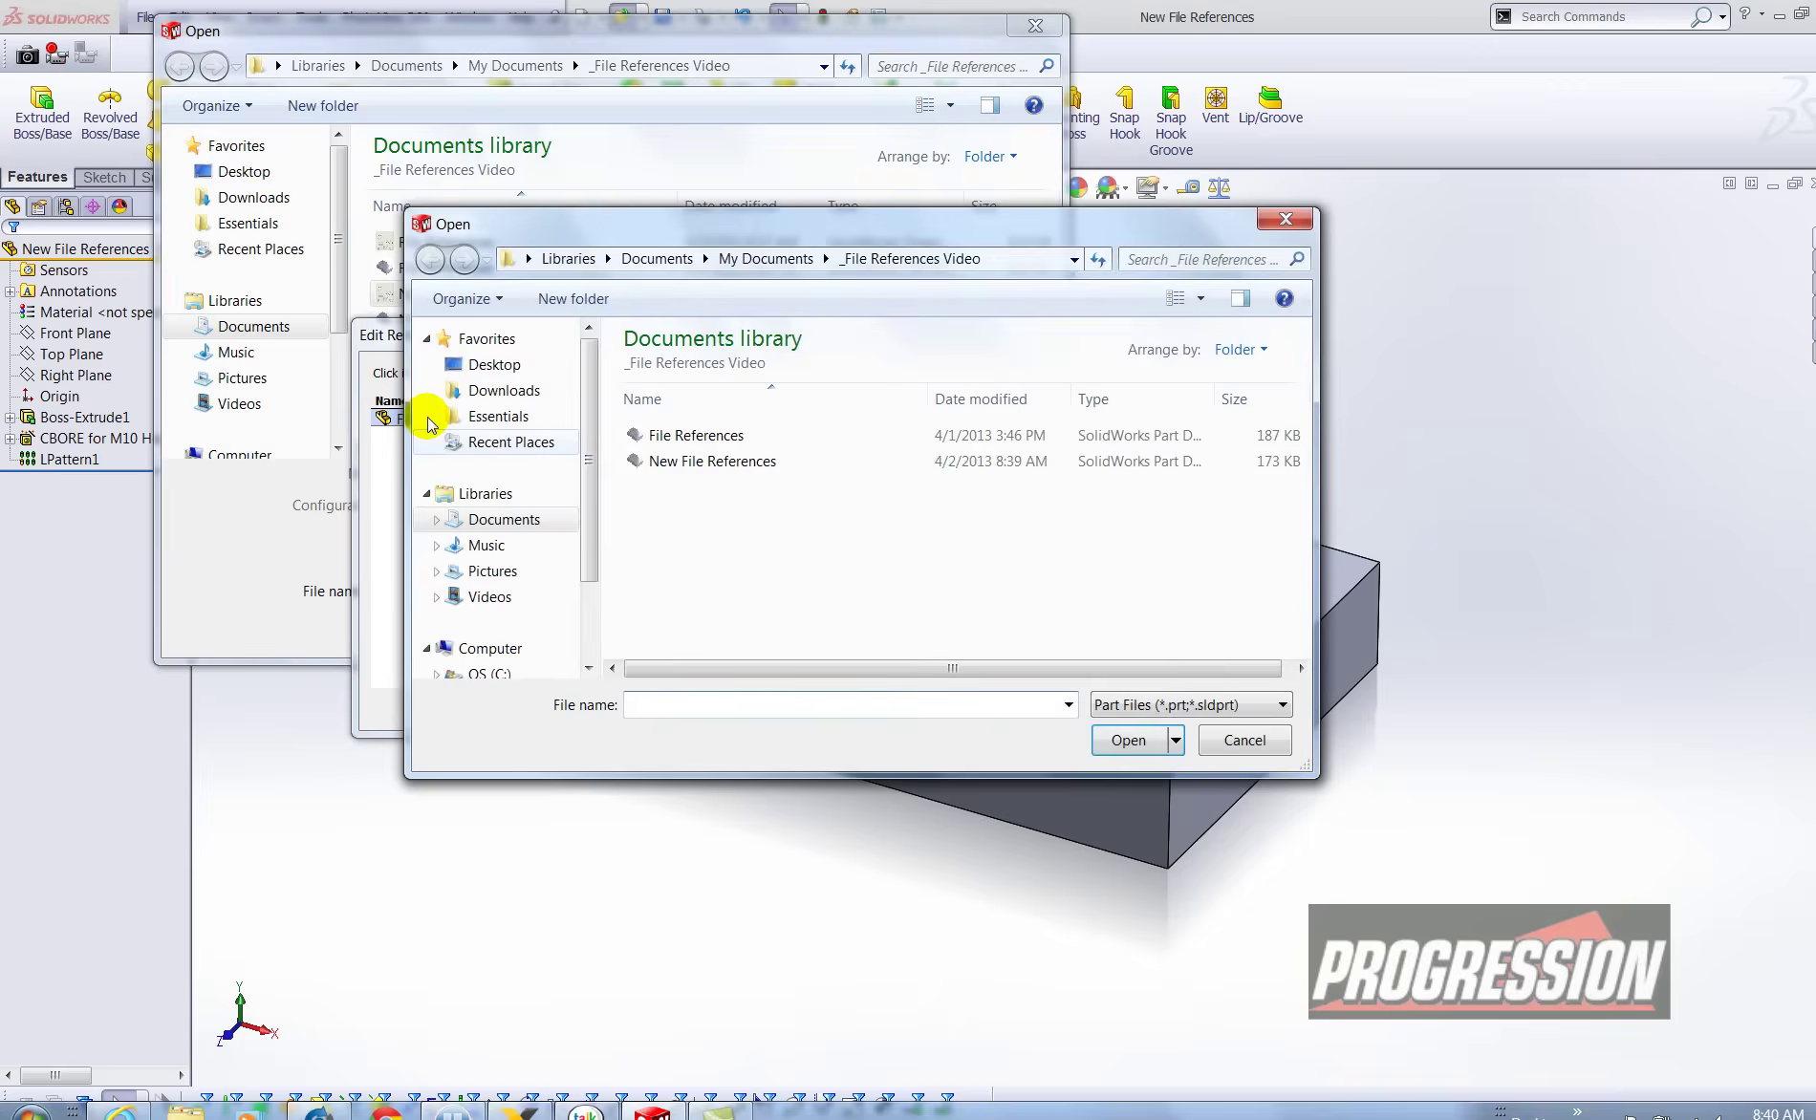
left_click(680, 464)
double_click(680, 464)
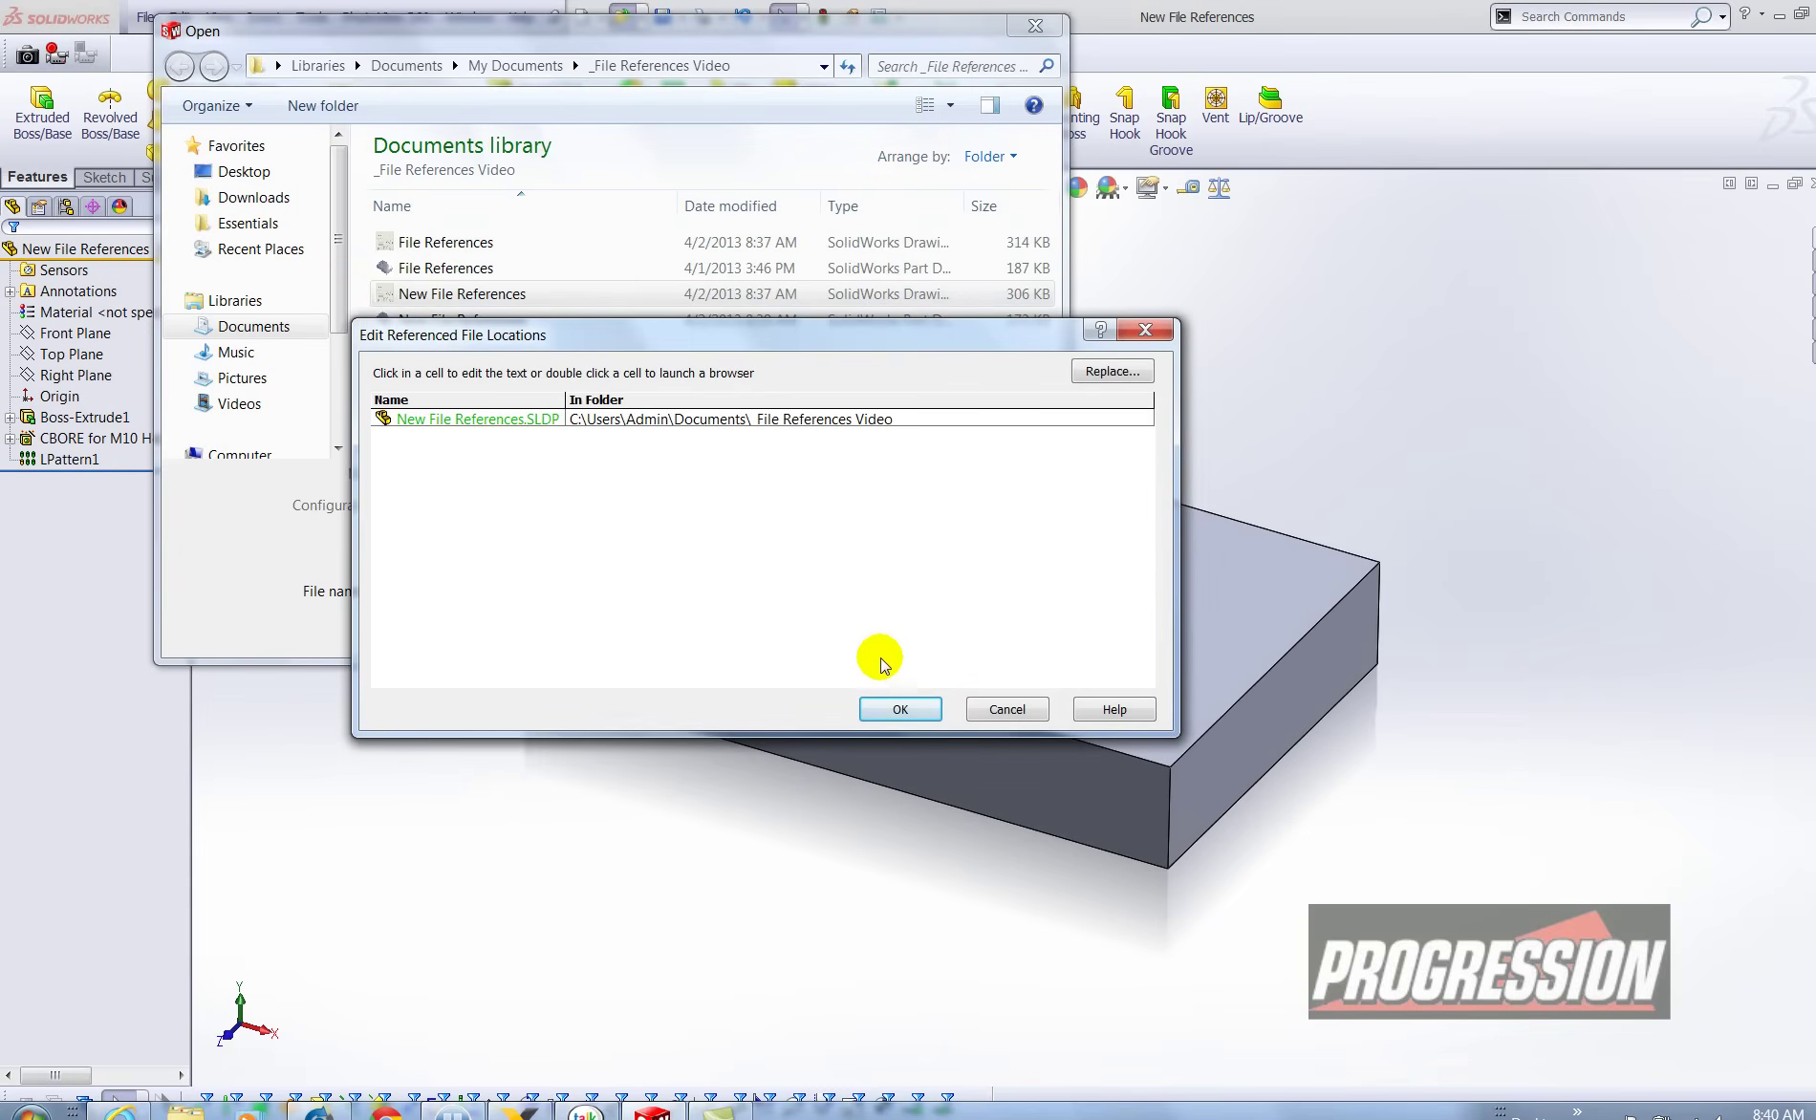
left_click(902, 709)
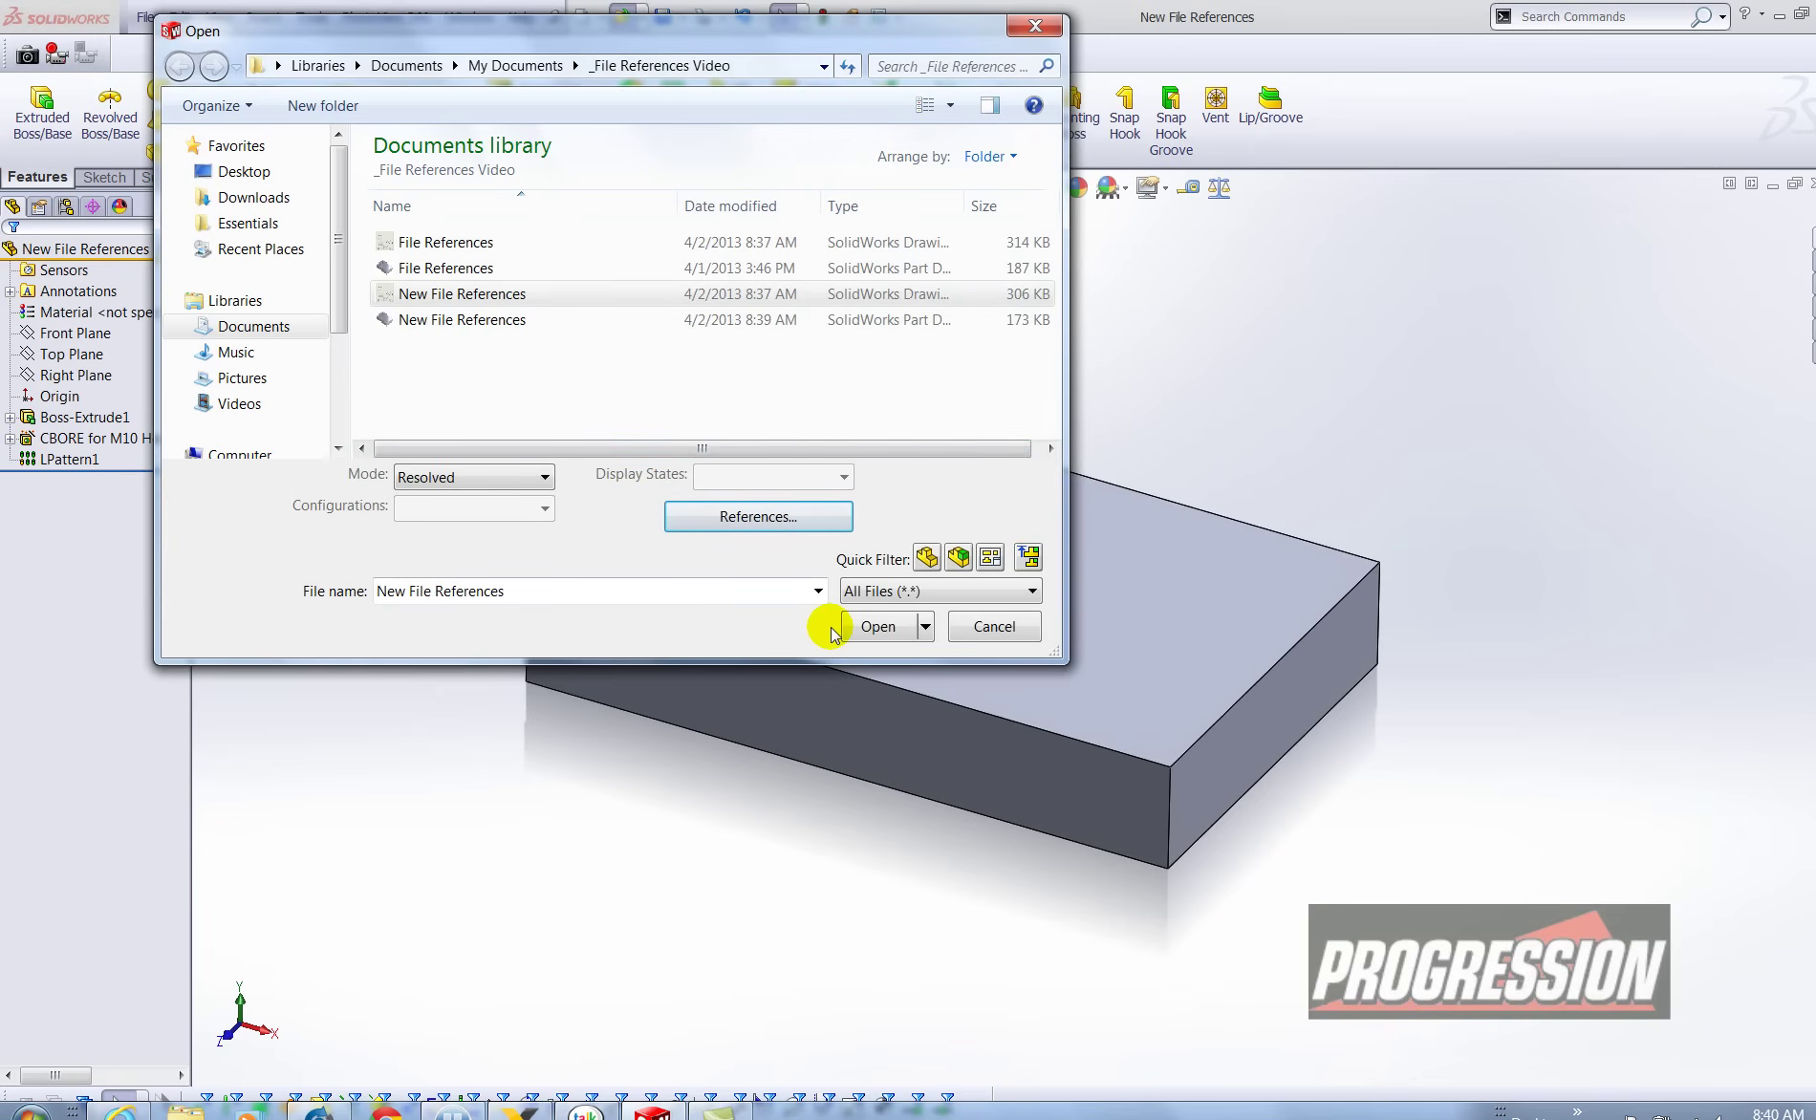
Step: Open the drawing and expand Drawing View4 to confirm it references New File References
left_click(858, 630)
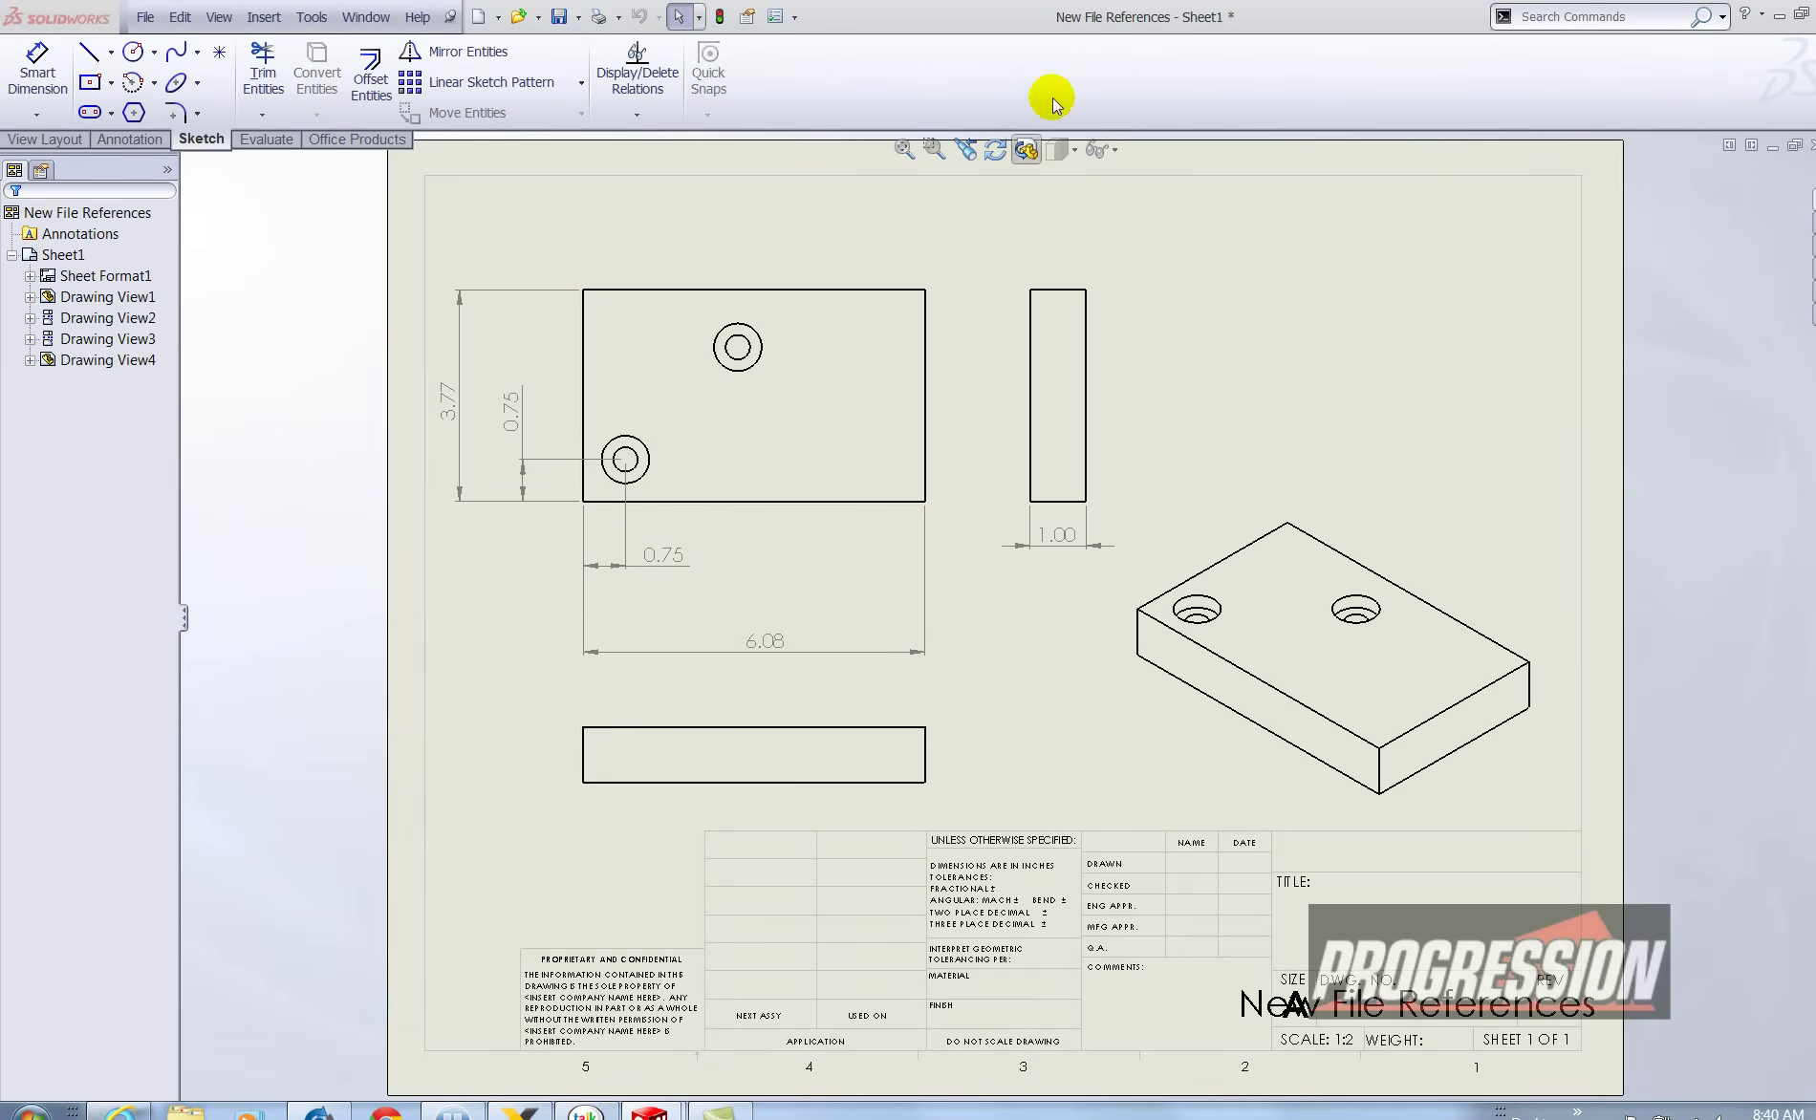
left_click(30, 360)
left_click_drag(180, 459, 287, 466)
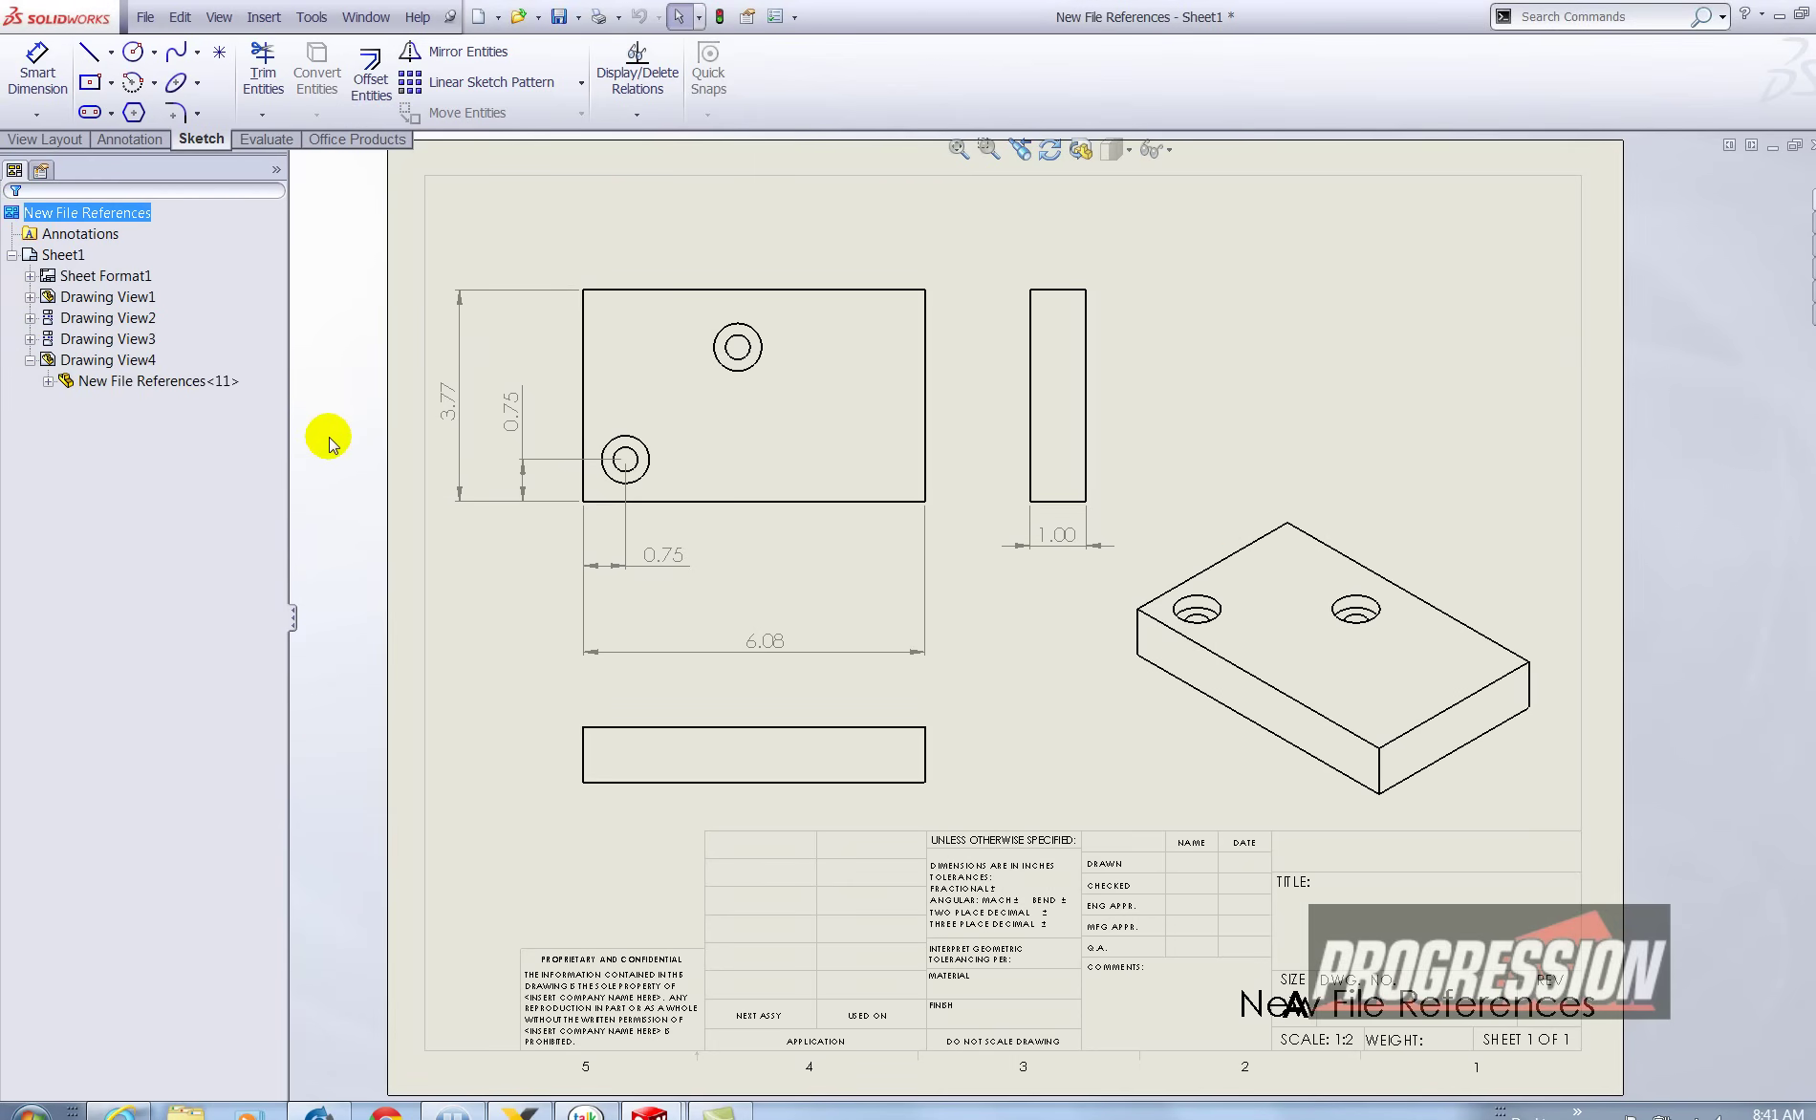
Step: Bring up the Open dialog listing the File References and New File References files
left_click(516, 17)
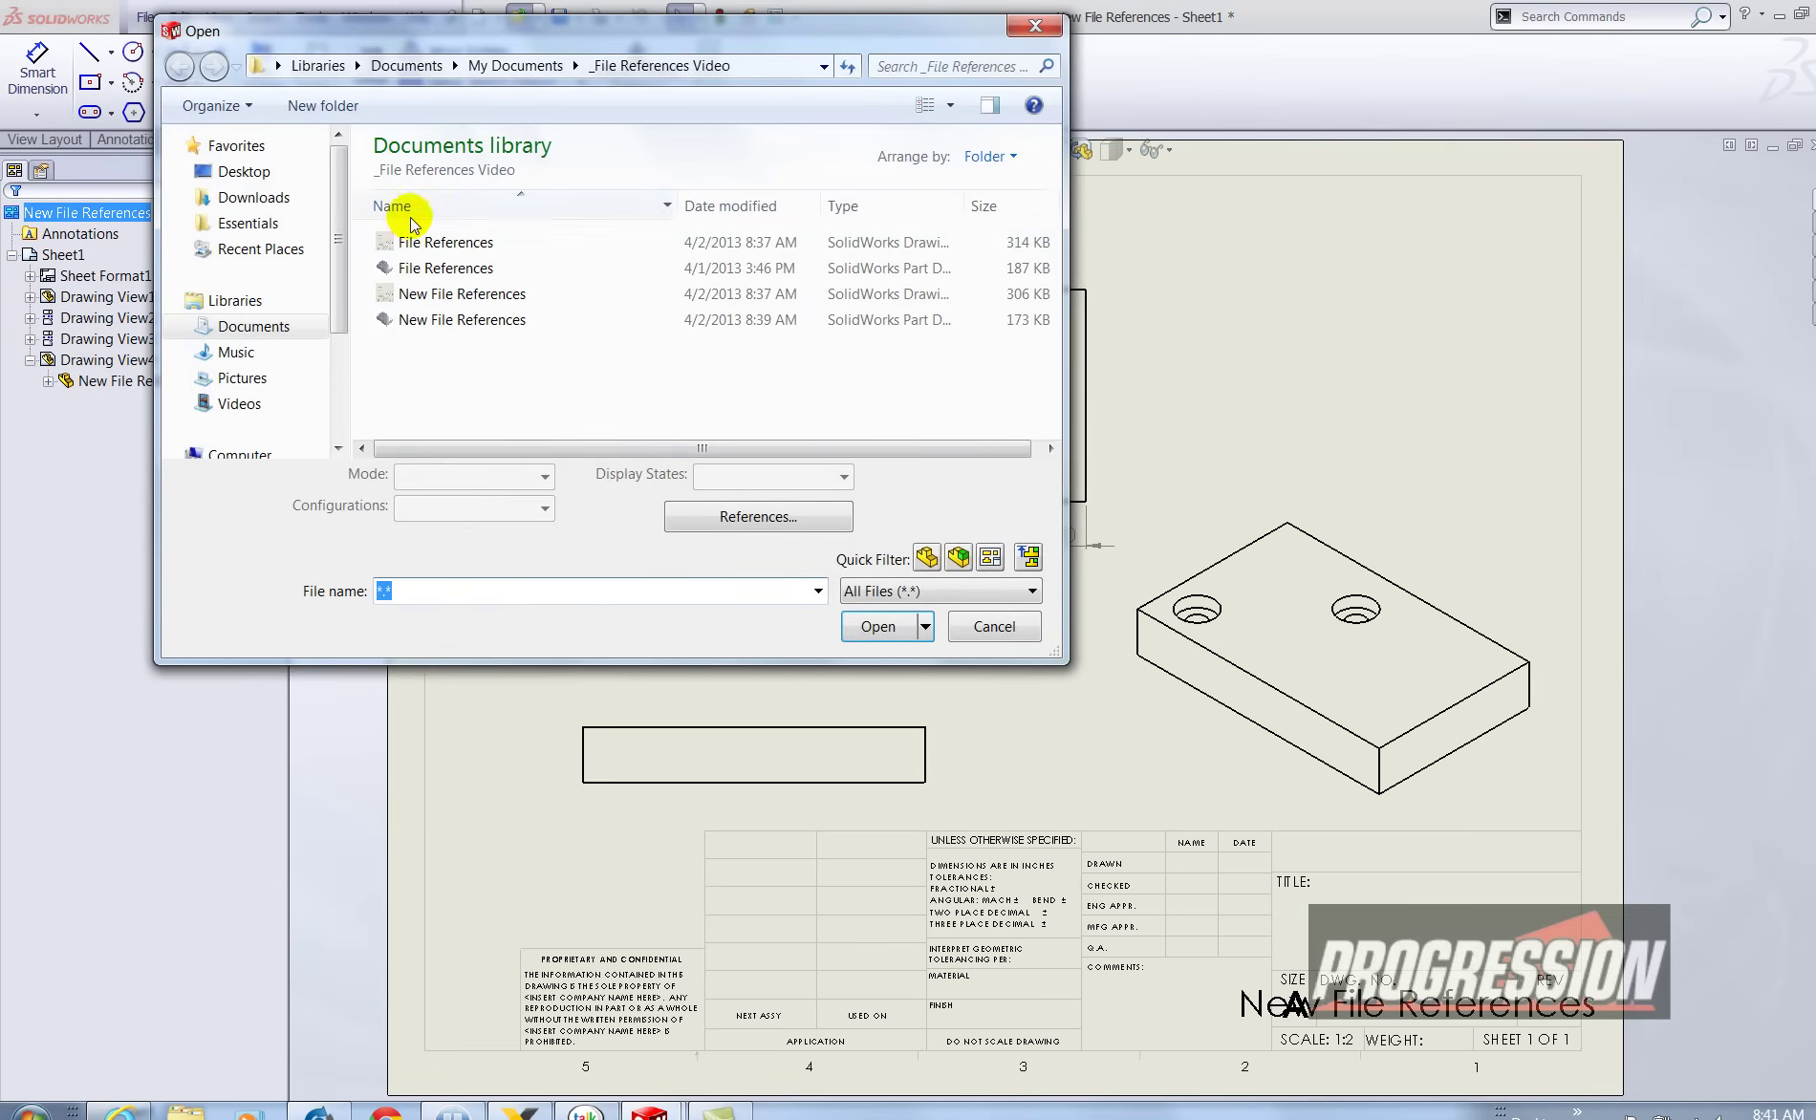